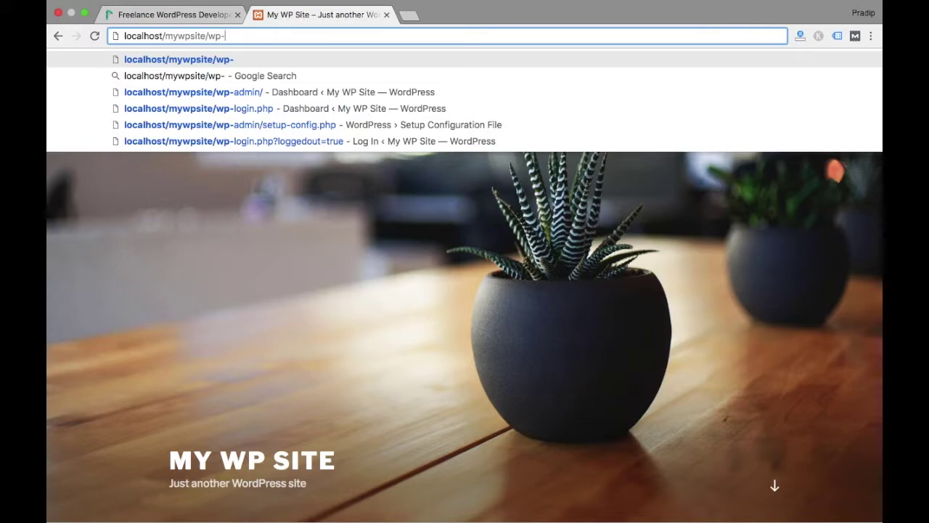
Edit the address to localhost/mywpsite/wp-admin and load the admin login page
type("admin")
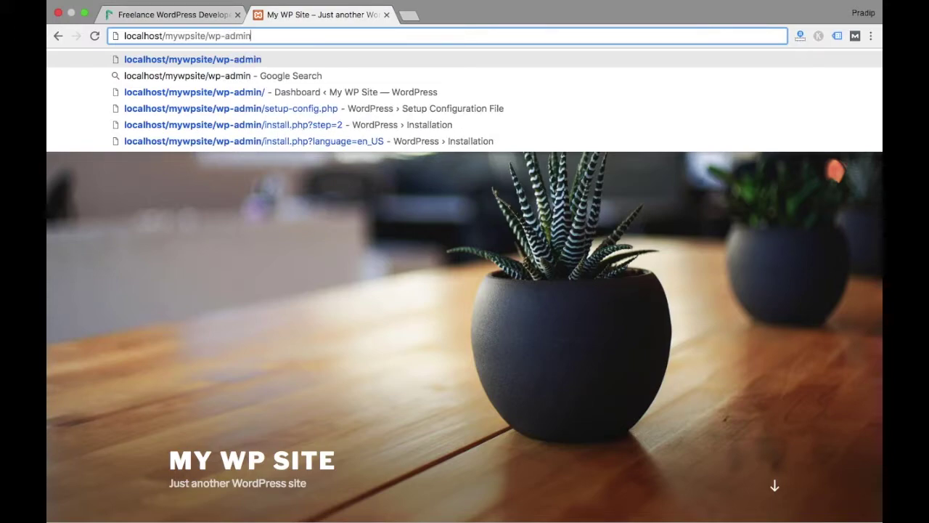
key("Left")
key("Left")
key("Left")
key("Left")
key("Left")
key("Left")
key("Left")
key("Left")
key("shift+Left")
key("shift+Left")
key("shift+Left")
key("shift+Left")
key("shift+Left")
key("shift+Left")
key("shift+Left")
key("shift+Left")
key("shift+Left")
key("shift+Left")
key("shift+Left")
key("shift+Left")
key("shift+Left")
key("shift+Left")
key("shift+Left")
key("shift+Left")
key("shift+Left")
key("shift+Left")
key("shift+Left")
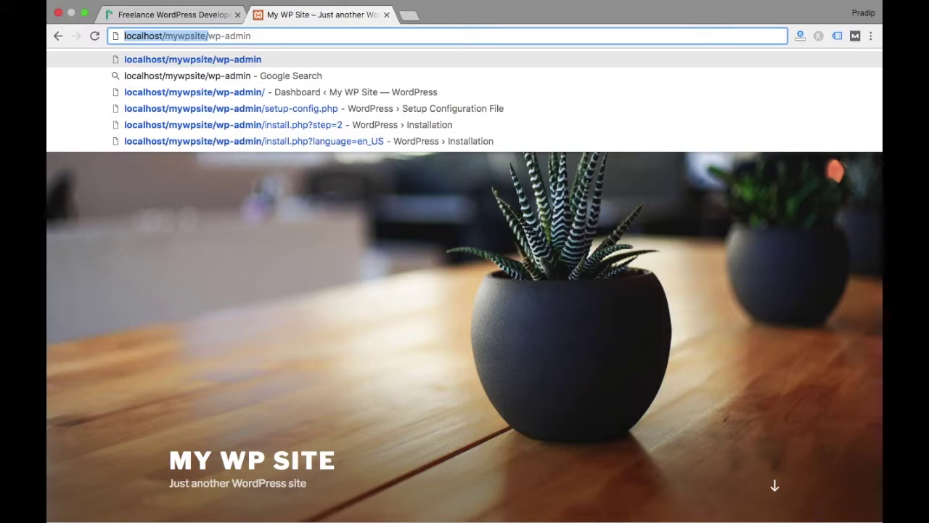
left_click(207, 35)
key("Return")
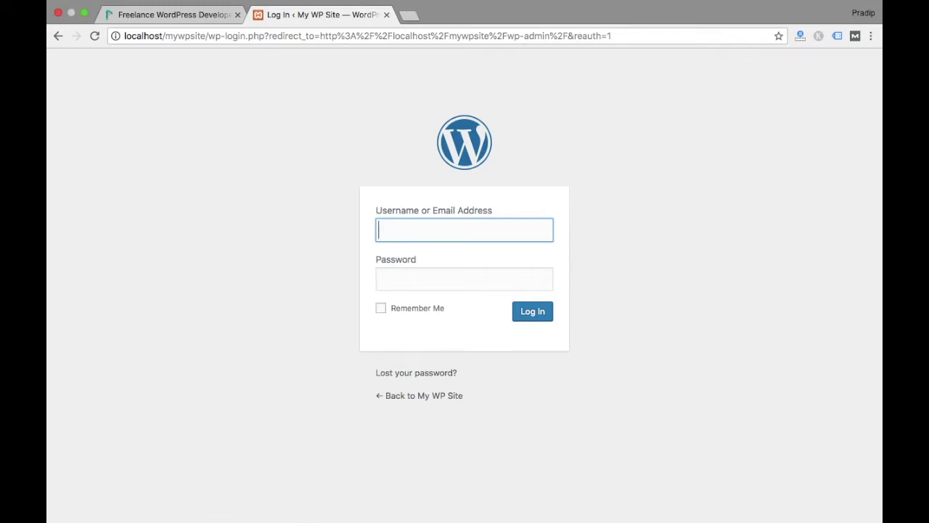
Log in to the admin area with the admin username and its password
type("admin")
key("Tab")
type("admin123")
key("Return")
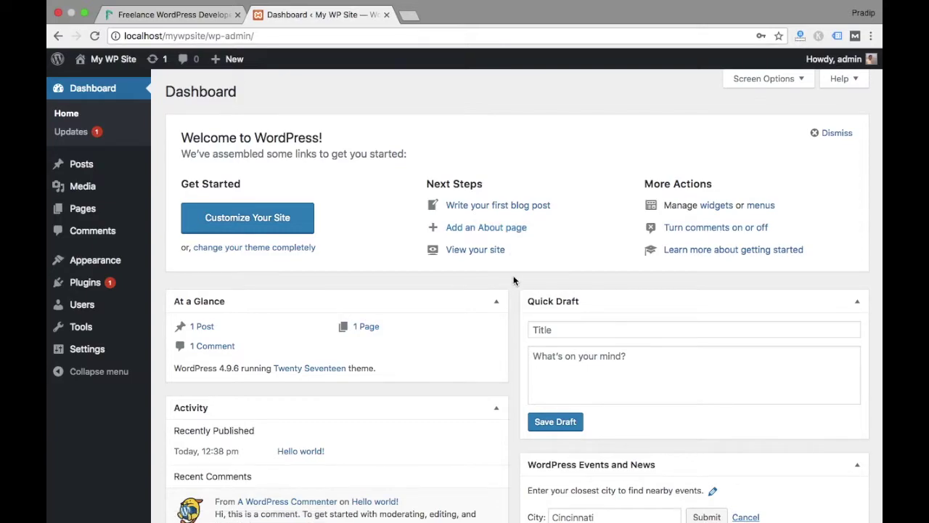
Dismiss the Welcome to WordPress panel on the Dashboard
scroll(513, 280, "down", 5)
scroll(513, 280, "up", 5)
left_click(849, 136)
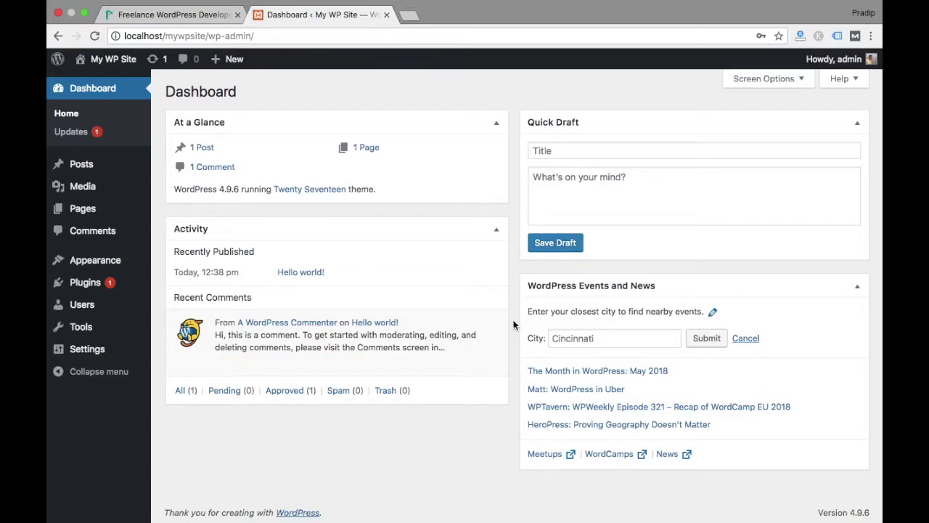
Check the Version 4.9.6 footer text, then collapse the WordPress Events and News box
scroll(512, 325, "down", 1)
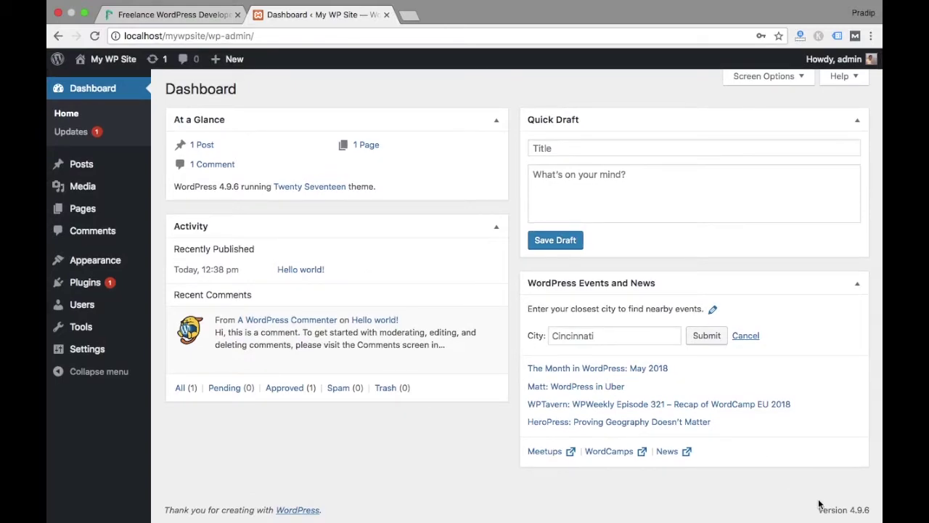
left_click_drag(819, 505, 869, 512)
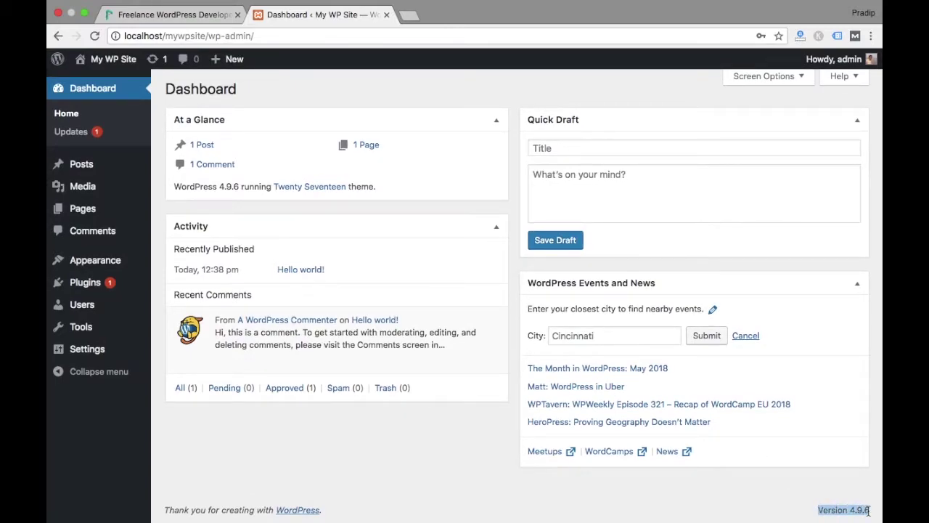
left_click(827, 493)
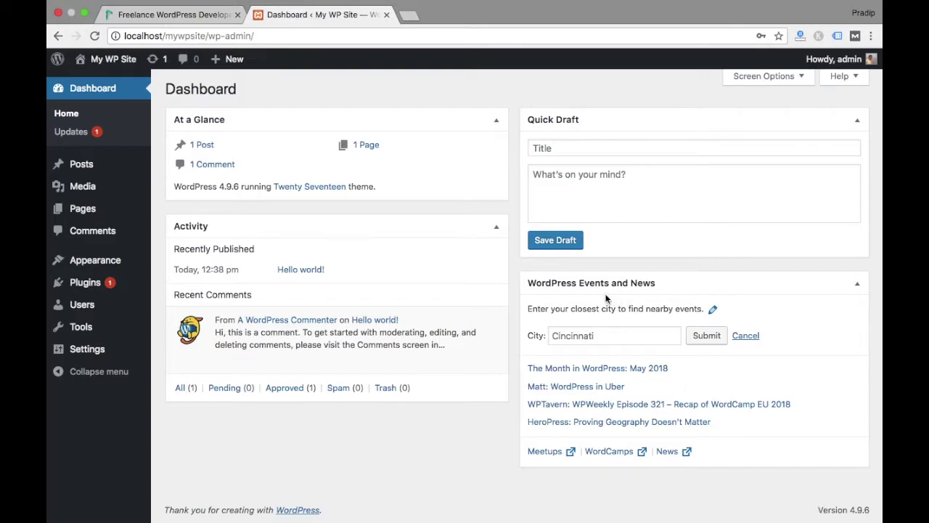
left_click(855, 288)
Re-expand WordPress Events and News, then untick it in Screen Options to hide it
left_click(855, 287)
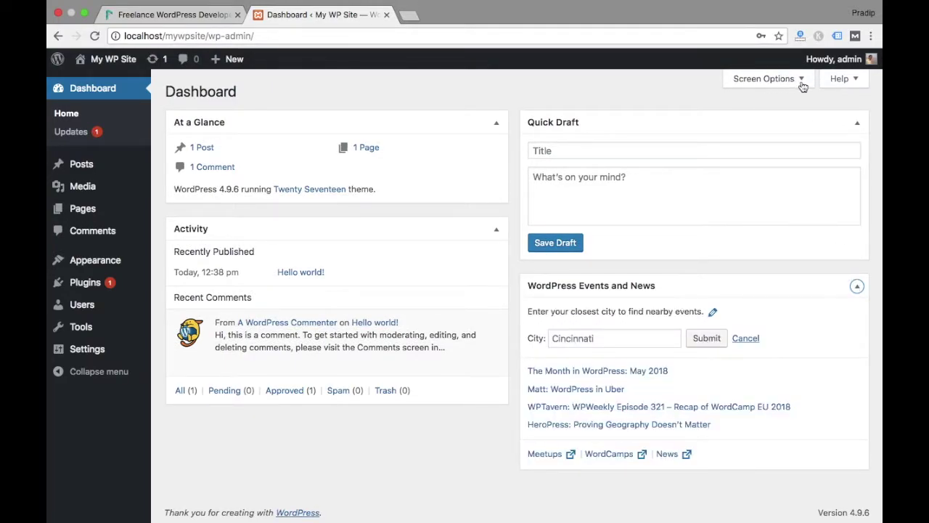
left_click(759, 81)
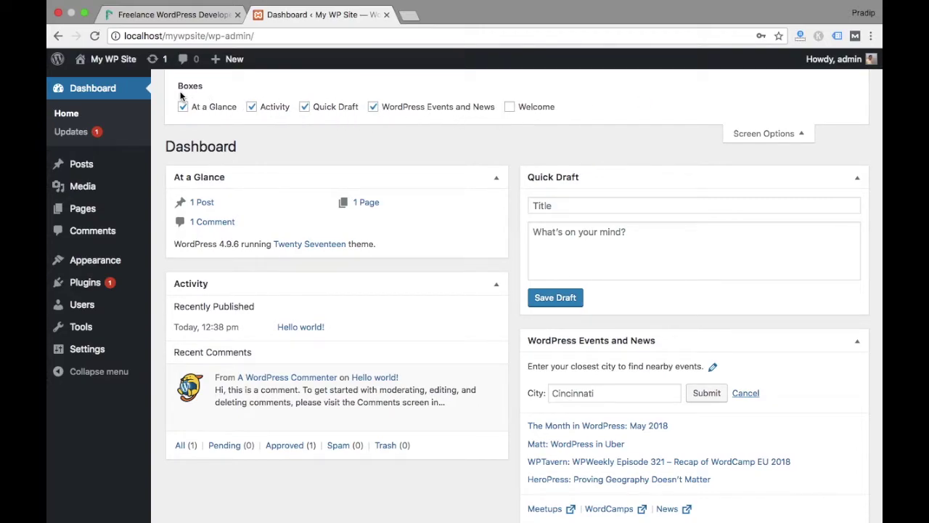
left_click(376, 107)
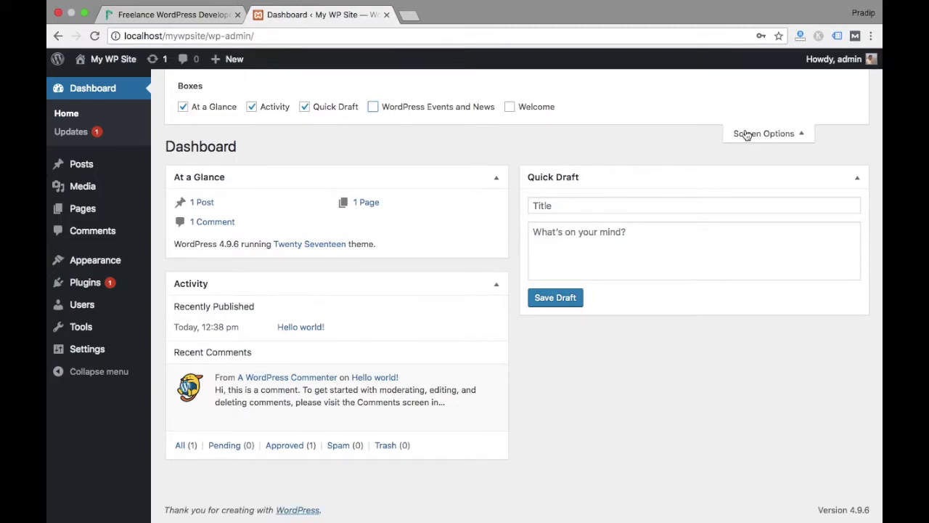
left_click(746, 135)
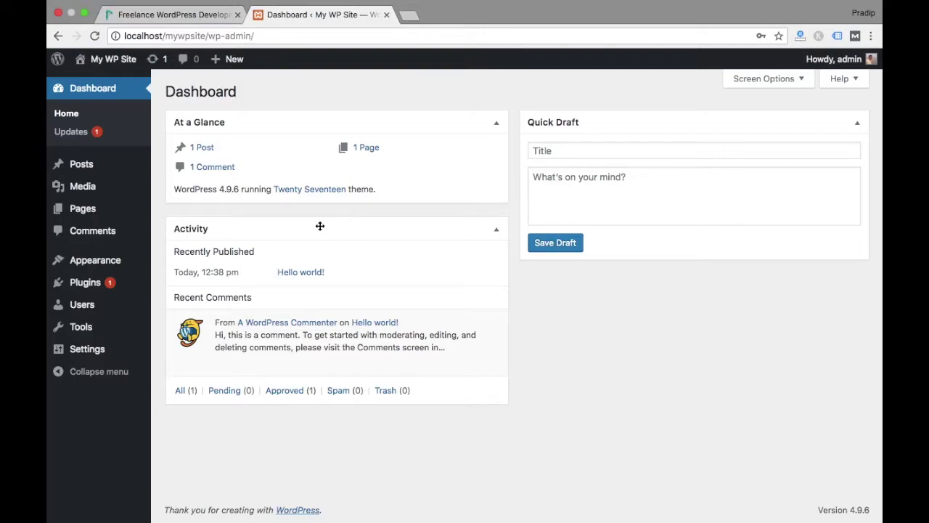
Put Activity atop the right column and Quick Draft under At a Glance, then view All Posts
left_click_drag(320, 225, 664, 122)
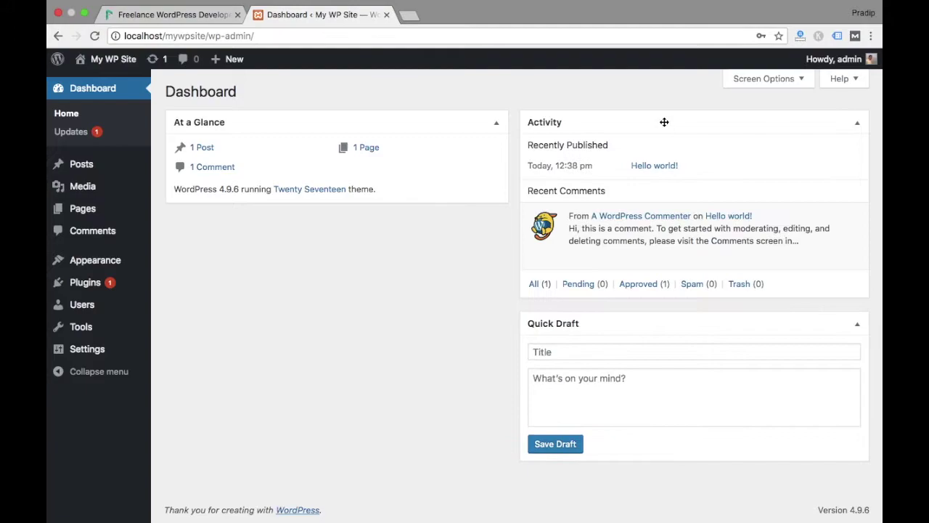
left_click_drag(589, 321, 249, 218)
left_click_drag(633, 317, 254, 283)
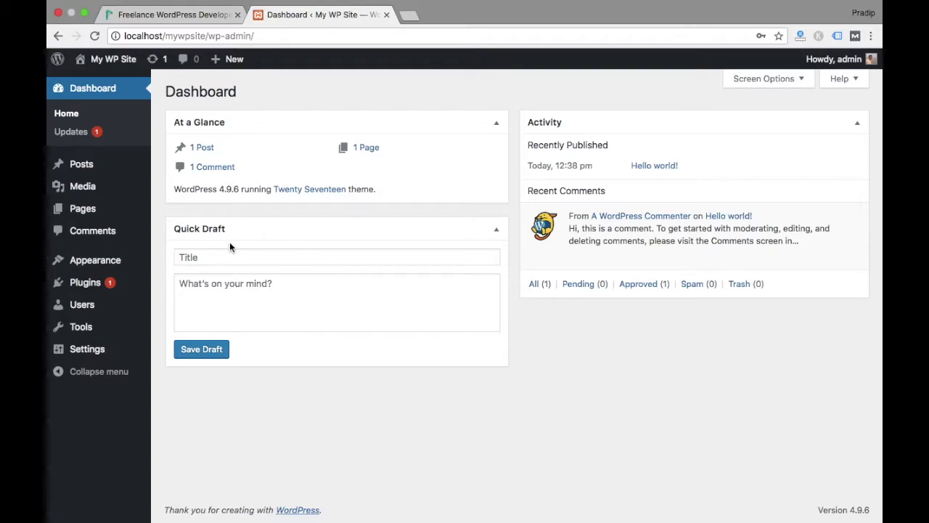
left_click(85, 282)
left_click(72, 118)
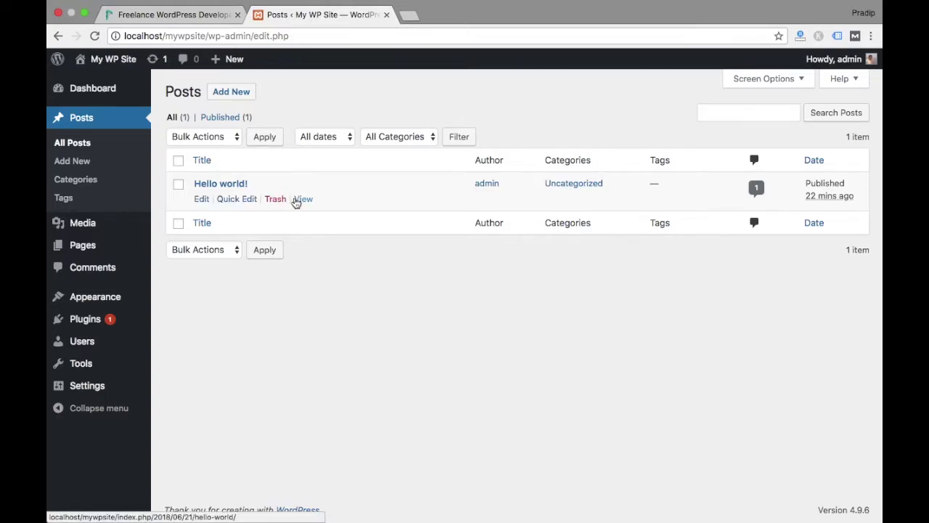
Bring up the link menu for the Hello world! post in the Posts list
right_click(295, 199)
Open the Hello world! post in a new tab and scroll through its page
left_click(330, 199)
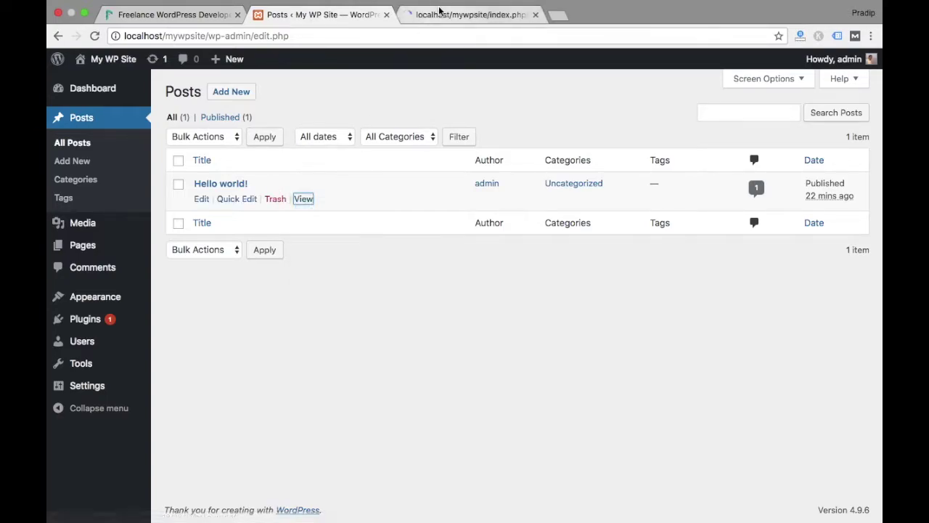
left_click(441, 19)
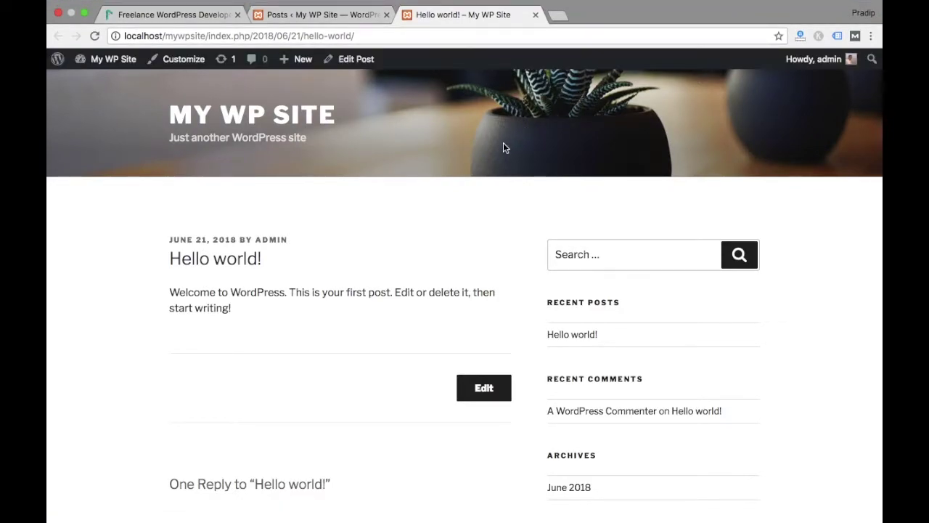
scroll(405, 250, "down", 3)
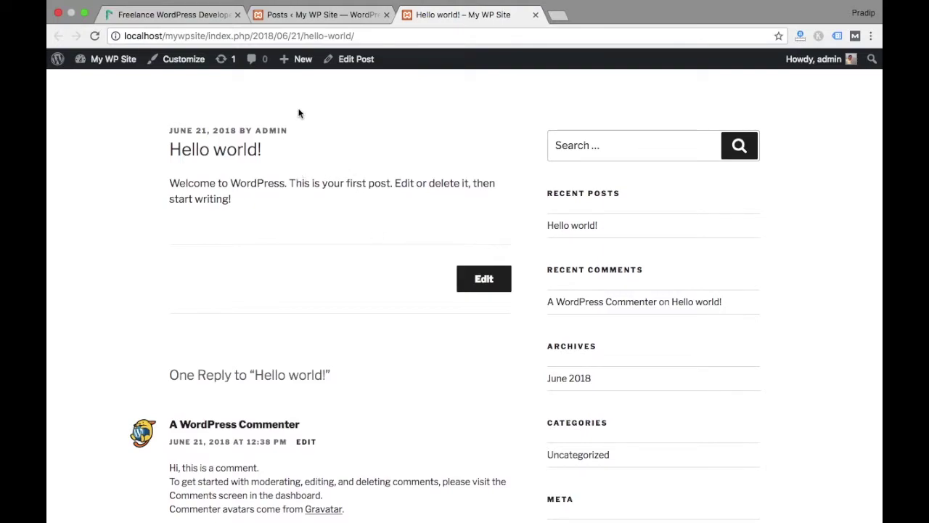
scroll(356, 225, "down", 3)
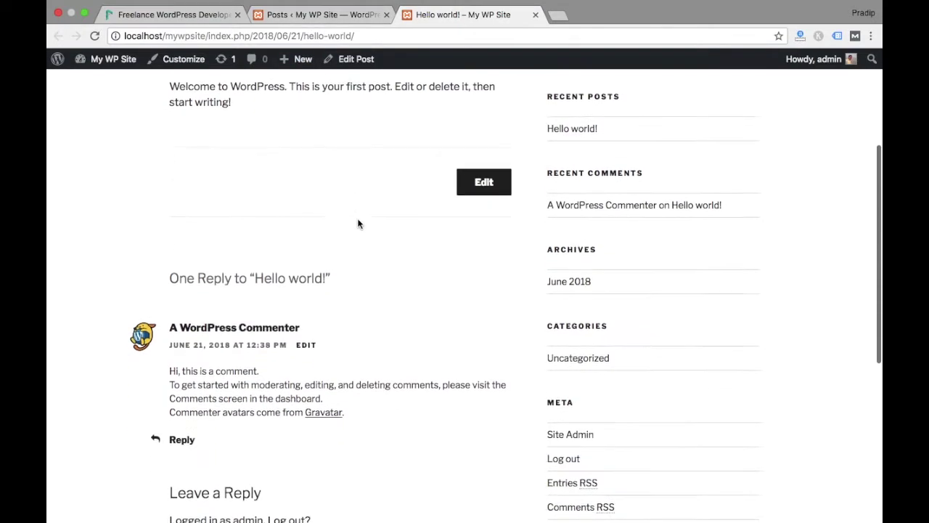
scroll(358, 224, "down", 9)
scroll(358, 225, "up", 15)
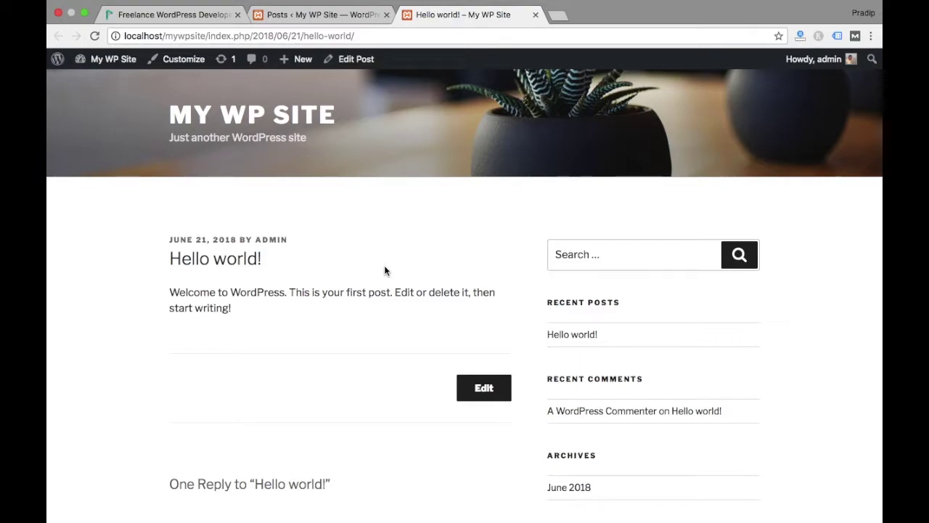
scroll(384, 270, "down", 5)
scroll(384, 270, "up", 5)
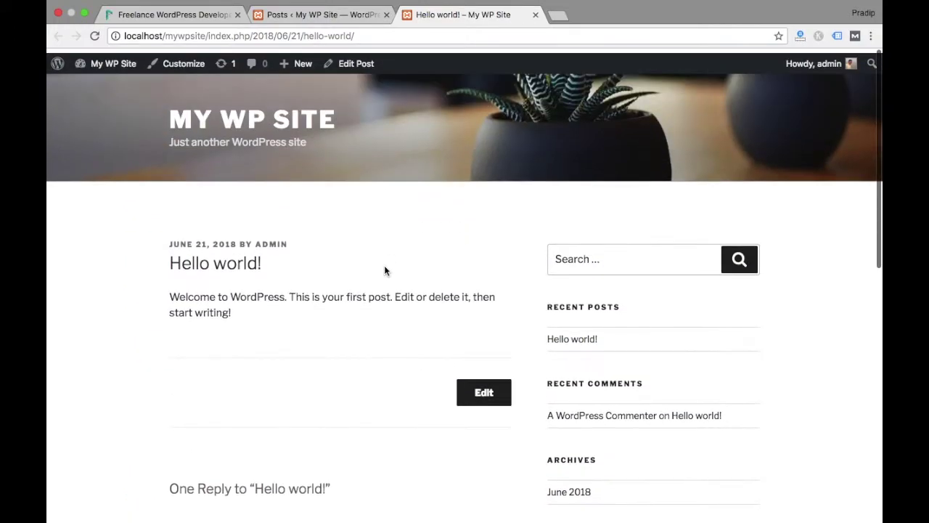
scroll(358, 271, "down", 1)
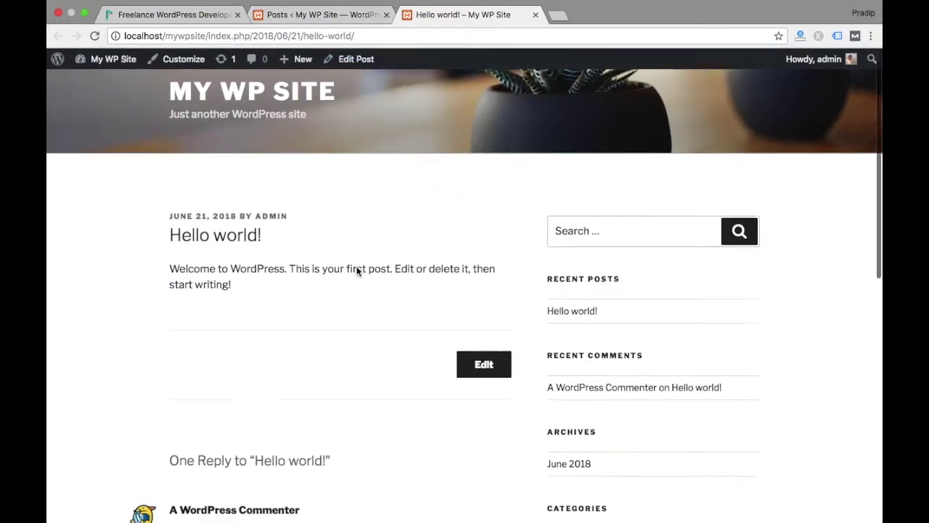
scroll(356, 271, "down", 10)
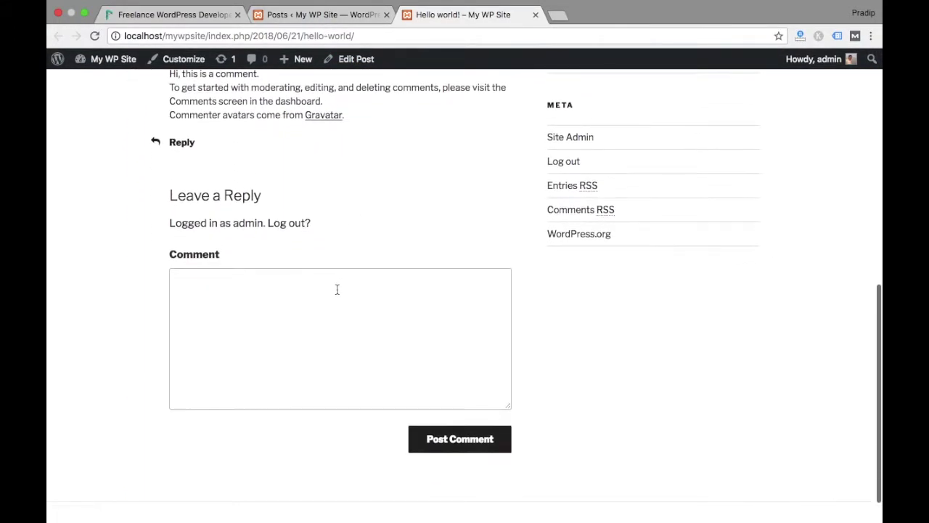
Focus the reply comment box, then return to the Posts list and start a new post
left_click(318, 308)
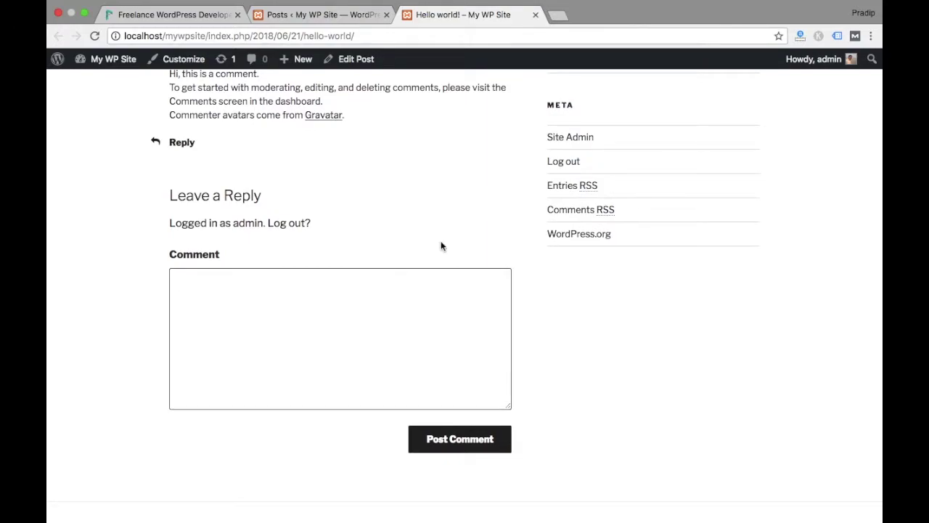
scroll(475, 233, "up", 10)
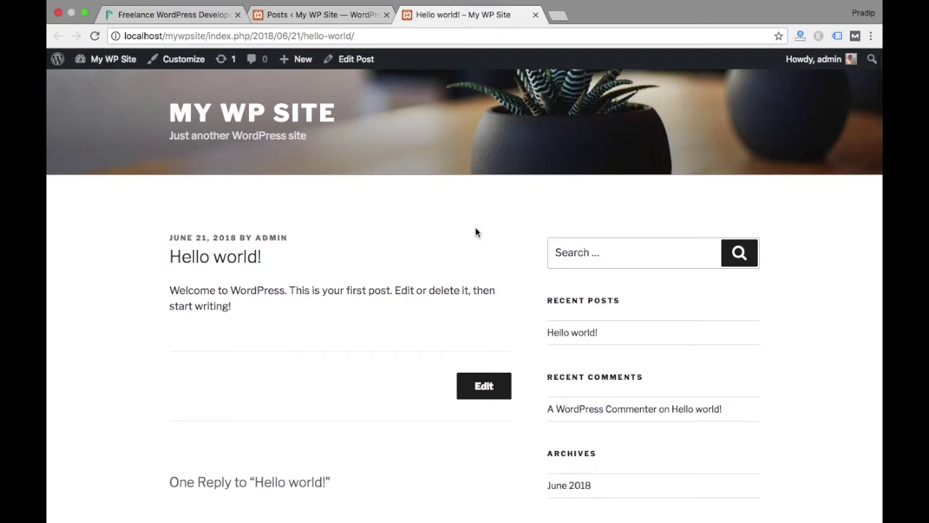
left_click(339, 16)
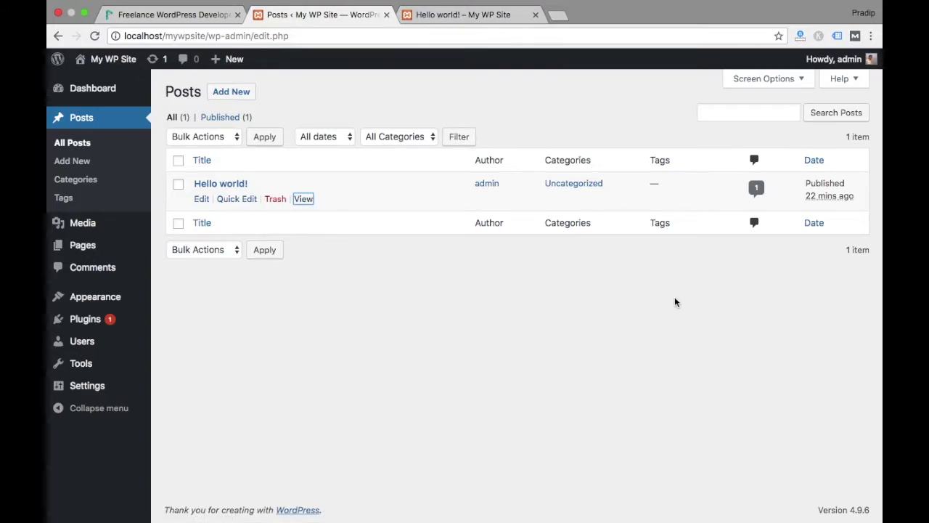
left_click(89, 162)
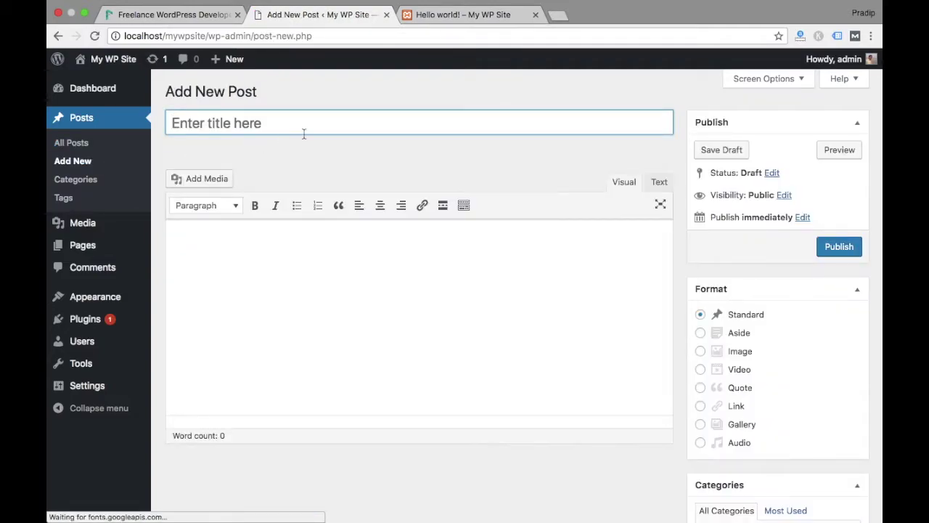
Title the new post 'Test Article' and give it the body 'Hello This is a test'
type("Test")
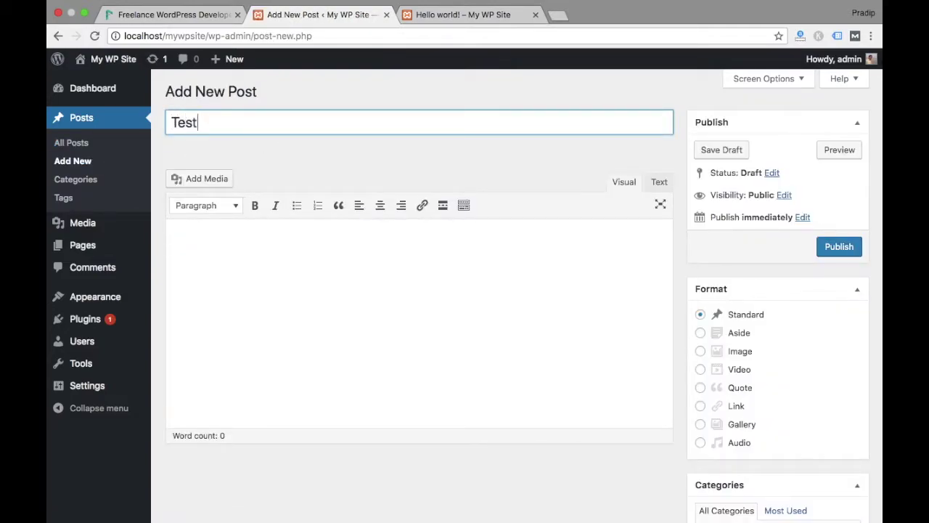
type(" Article")
left_click(193, 239)
type("Hell")
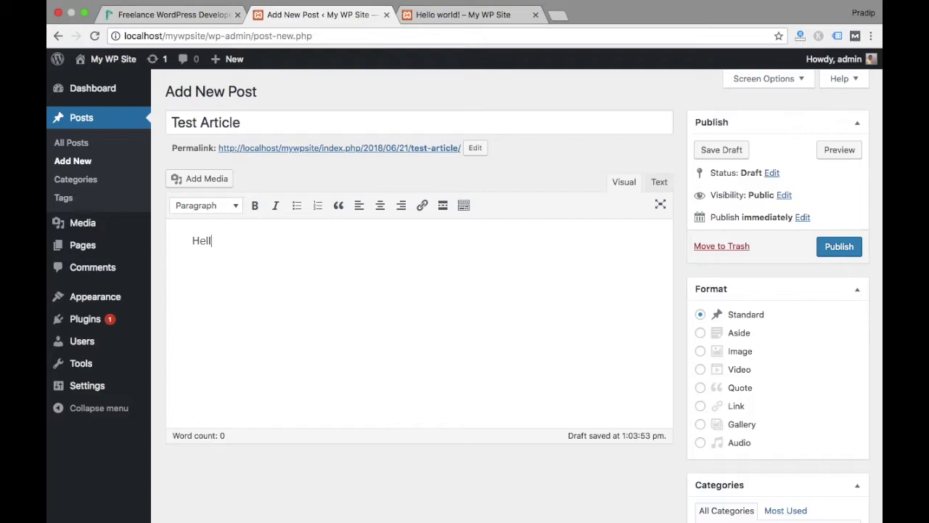
type("o This is a test")
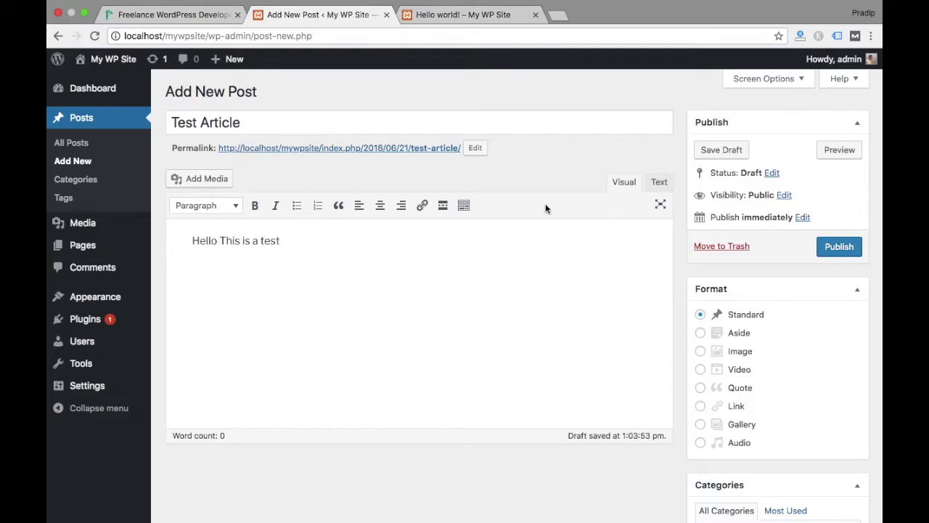
scroll(739, 276, "down", 5)
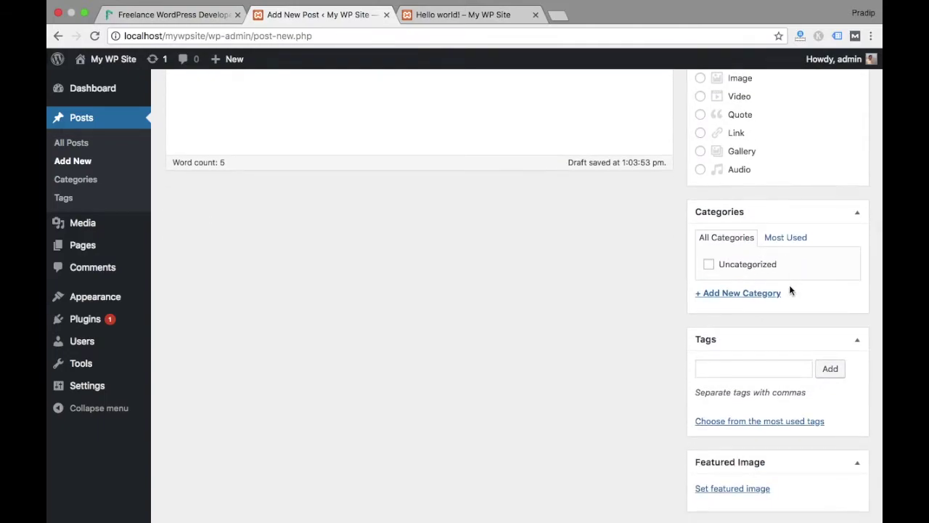
Create a new category 'Test' and assign it to the post
left_click(745, 294)
type("Test")
left_click(726, 379)
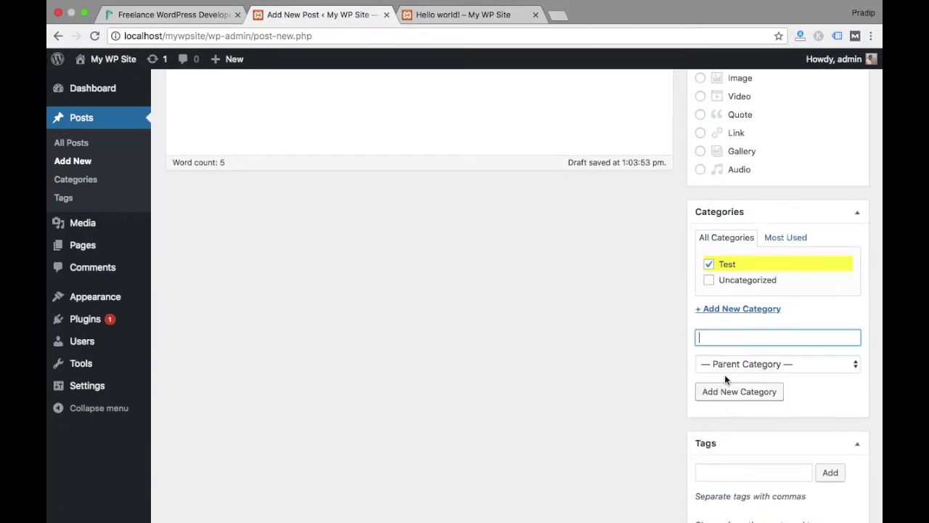
scroll(668, 393, "down", 3)
Add the tag 'mytag' to the post
left_click(745, 351)
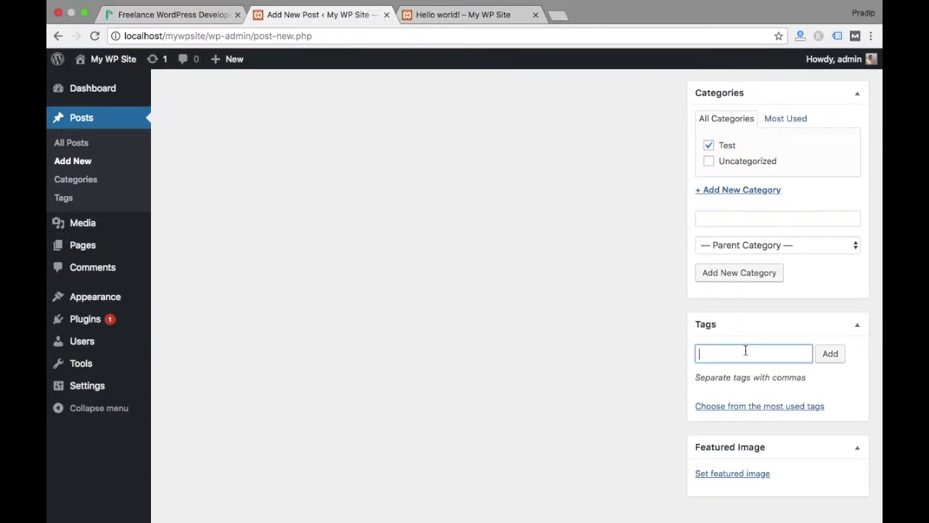
type("mytag")
key("Return")
scroll(757, 408, "down", 2)
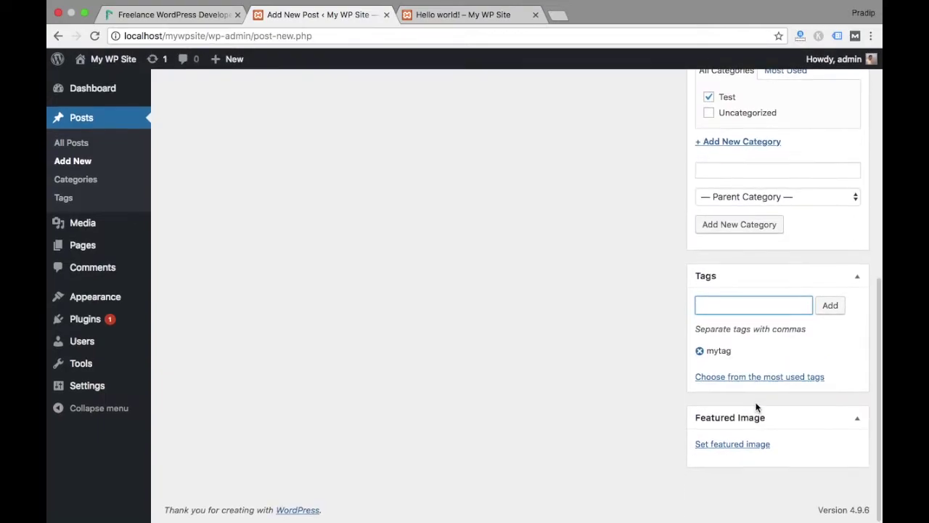
left_click(707, 444)
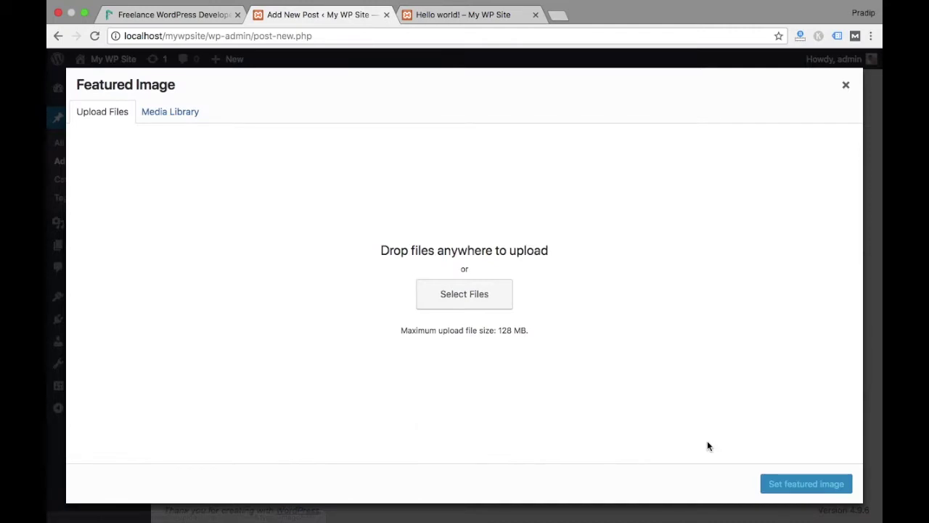
left_click(473, 297)
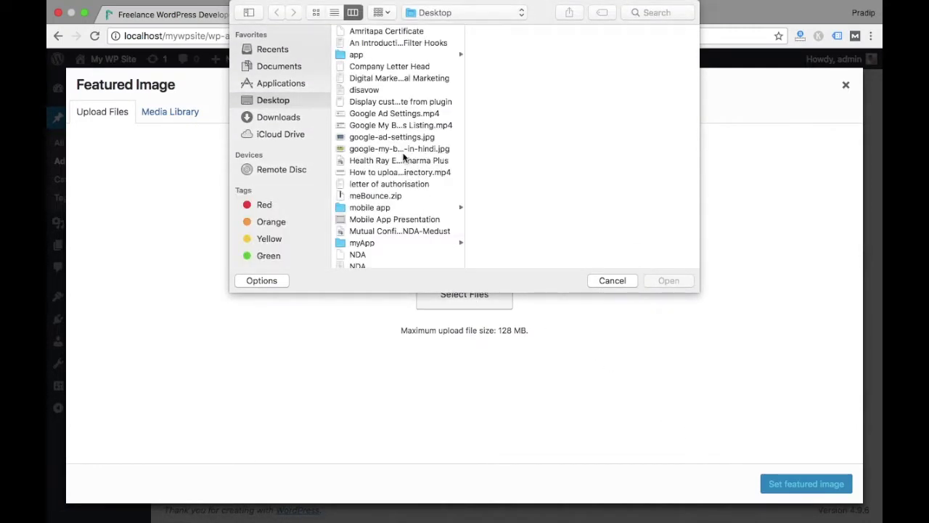
left_click(286, 116)
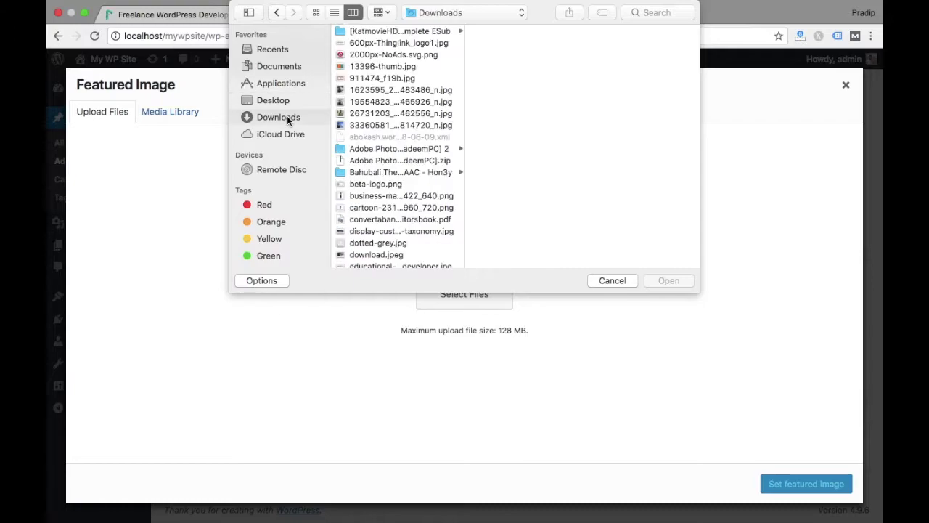
left_click(380, 67)
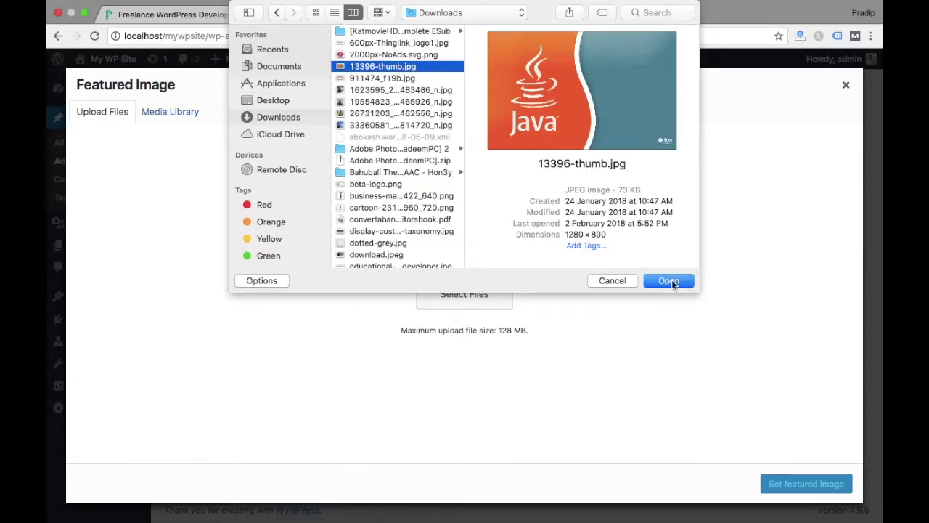
left_click(668, 281)
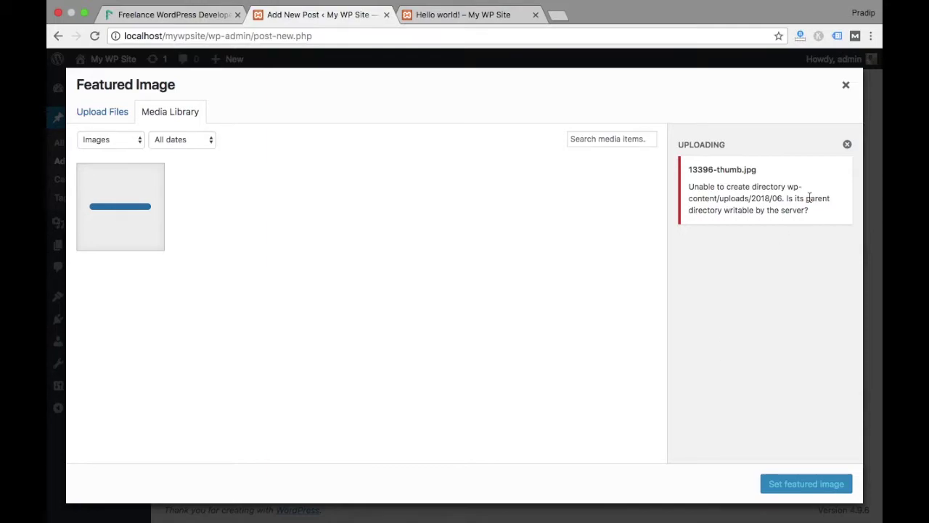
left_click(846, 85)
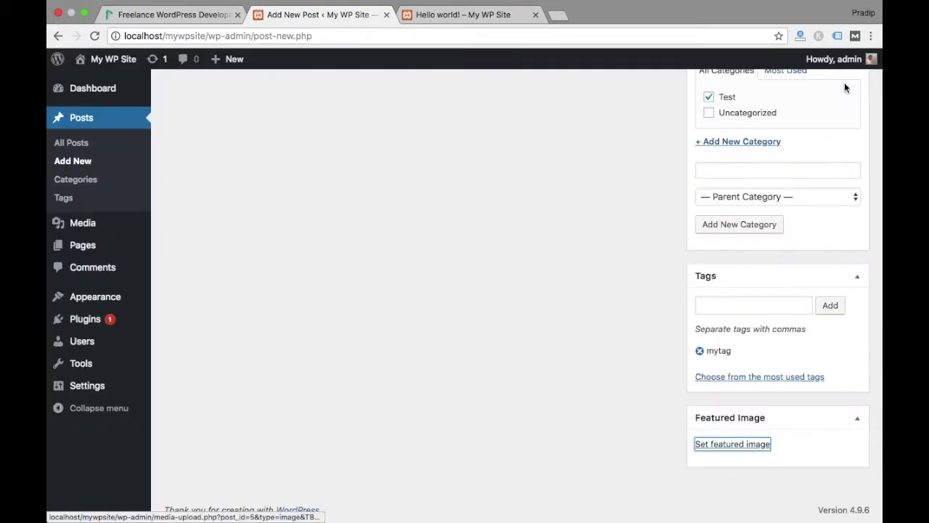
left_click(716, 446)
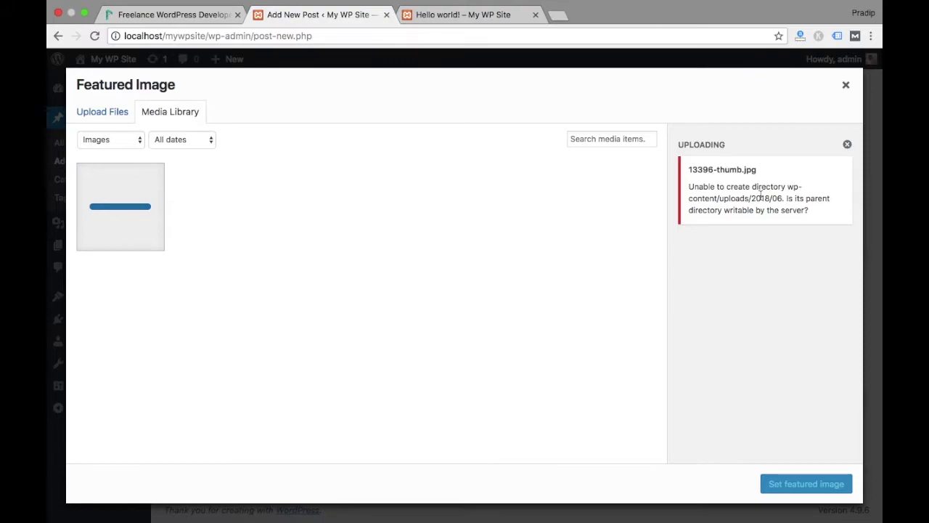
left_click(844, 86)
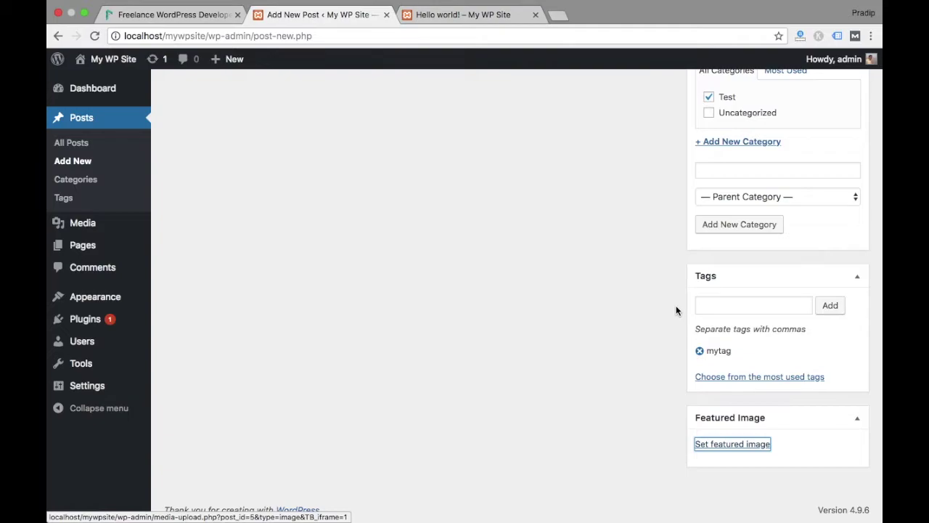
scroll(676, 310, "up", 10)
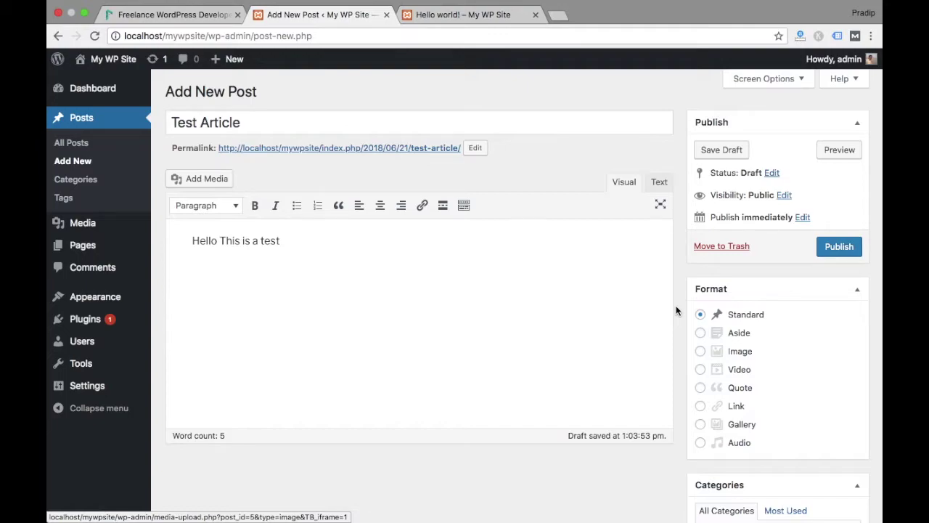
Publish Test Article, then return to the Hello world! post tab
left_click(836, 249)
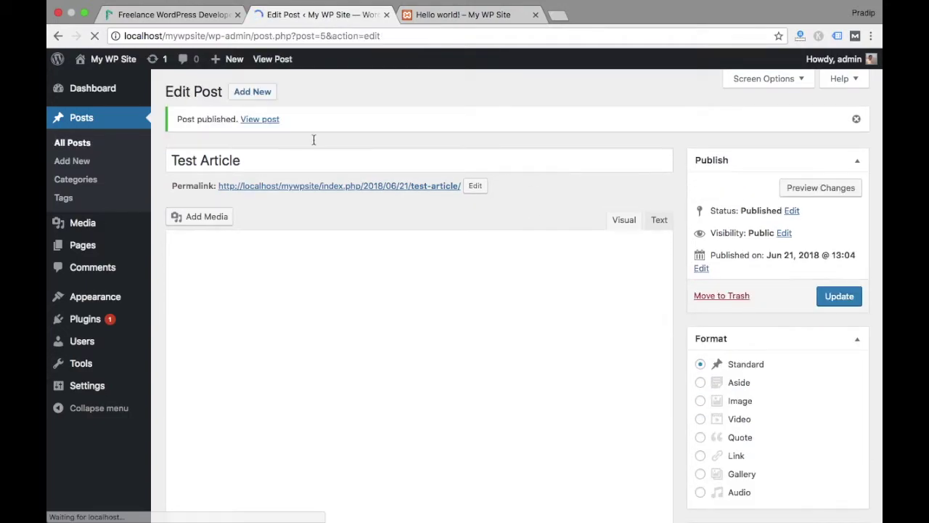
left_click(451, 16)
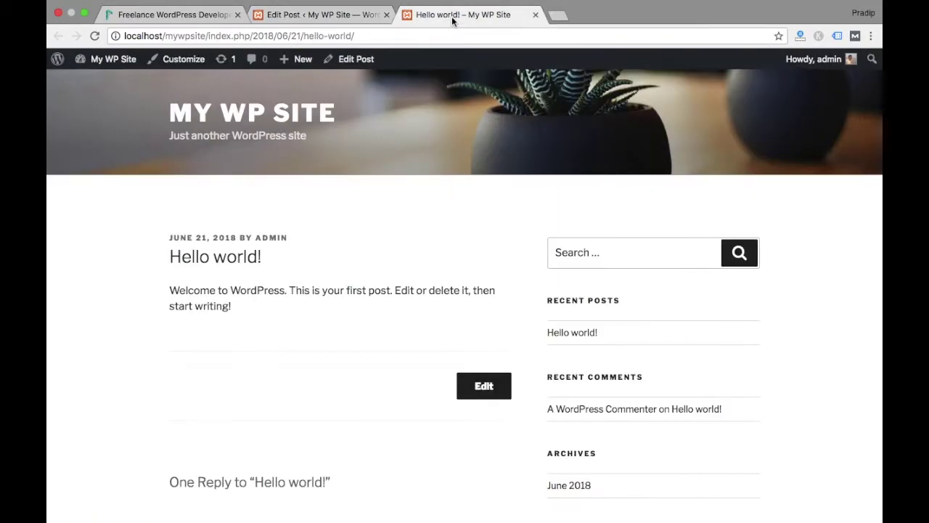
Reload the Hello world page and open Test Article from Recent Posts
scroll(366, 249, "down", 10)
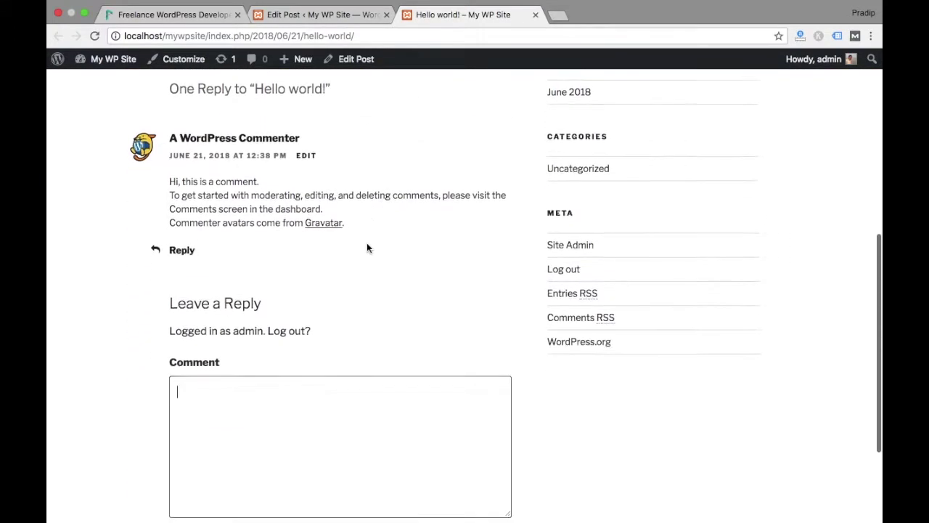
scroll(367, 249, "up", 10)
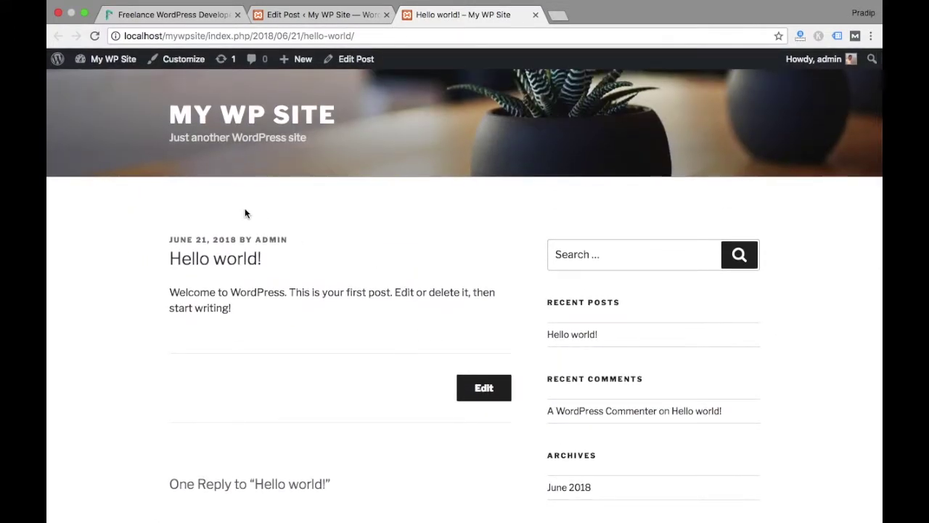
left_click(95, 36)
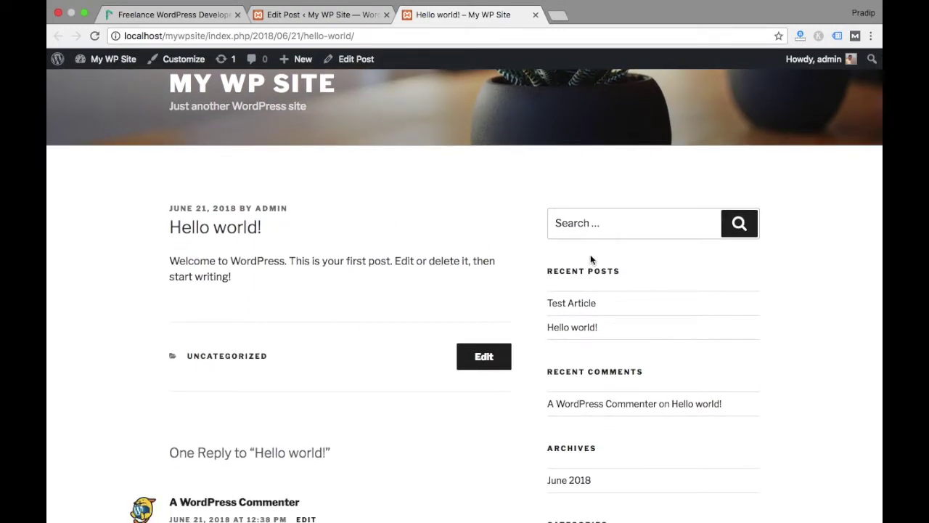
left_click_drag(550, 269, 627, 272)
left_click(569, 309)
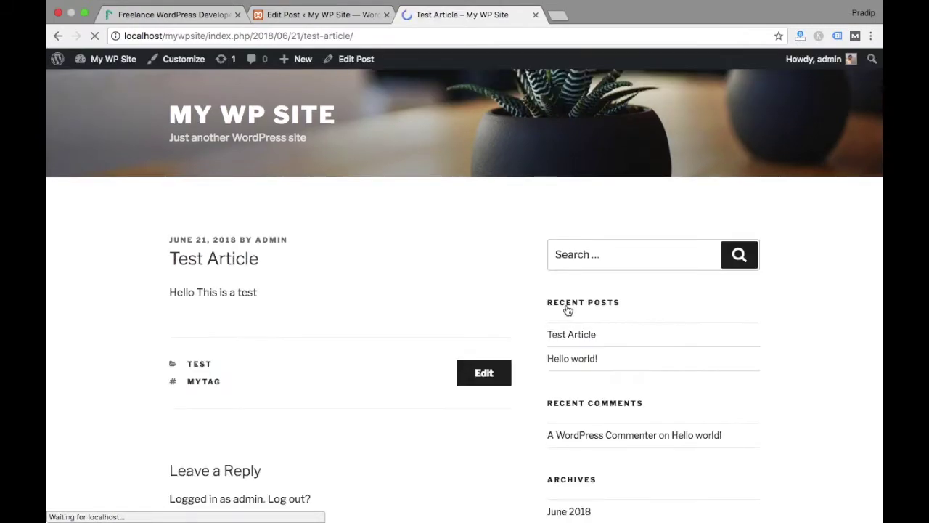
Check the live Test Article shows the Test category and mytag tag, then return to the editor
scroll(404, 359, "down", 1)
scroll(404, 359, "down", 5)
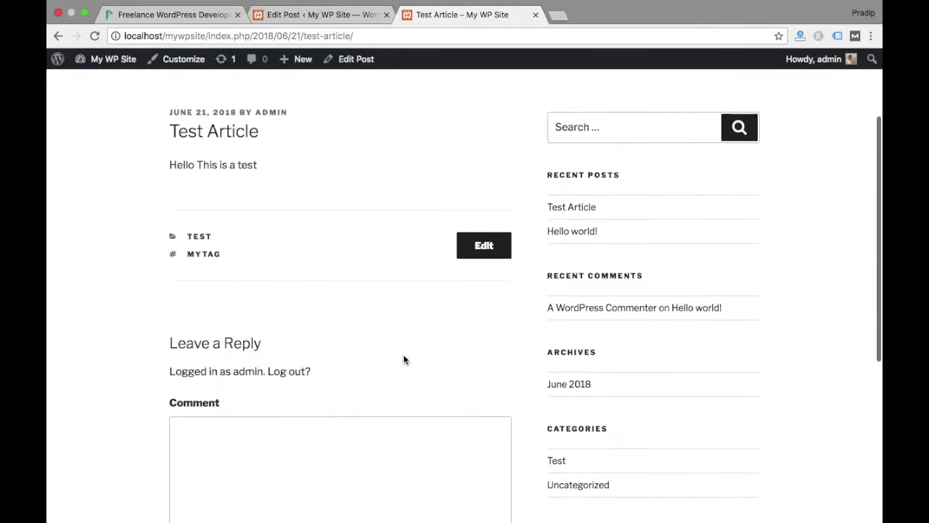
scroll(405, 359, "up", 6)
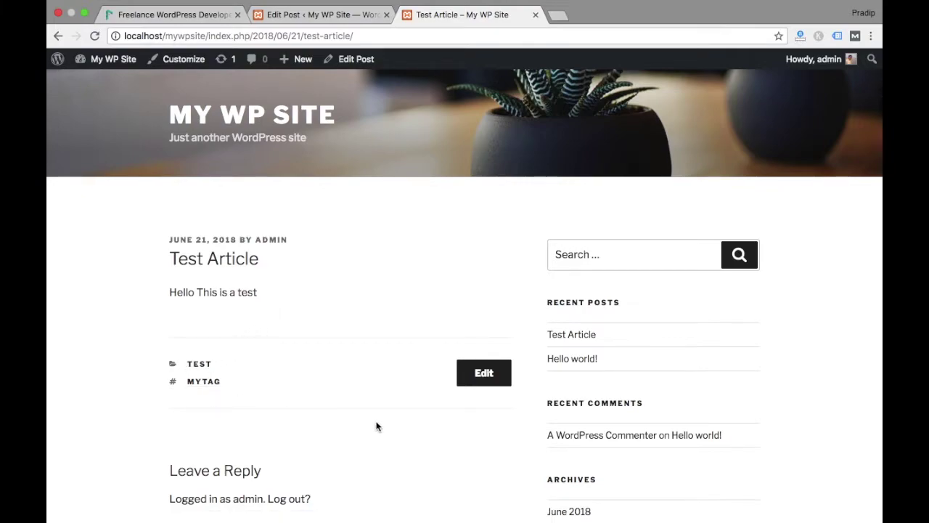
scroll(377, 431, "down", 5)
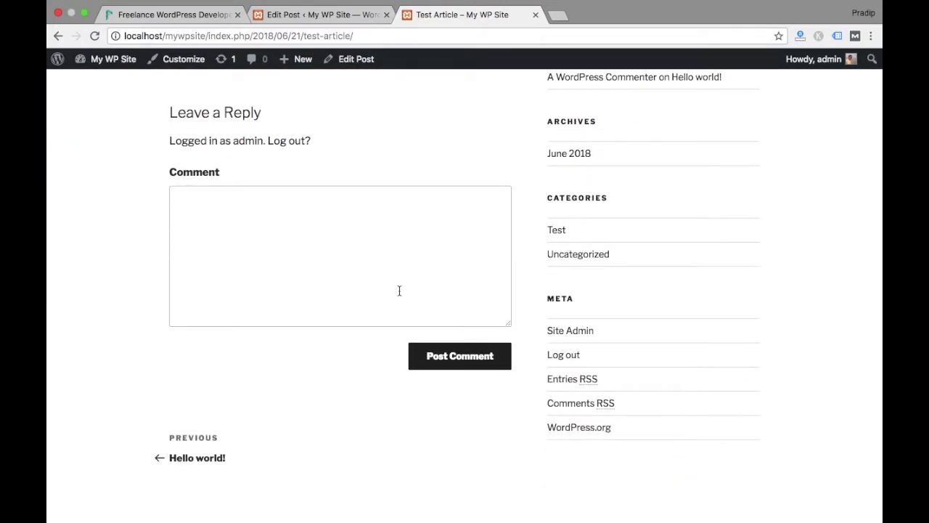
scroll(399, 291, "up", 5)
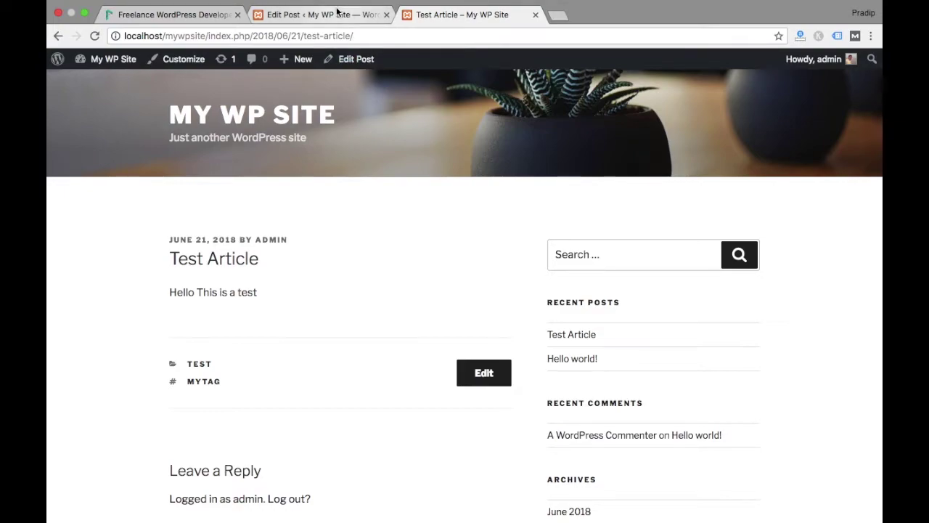
left_click(337, 11)
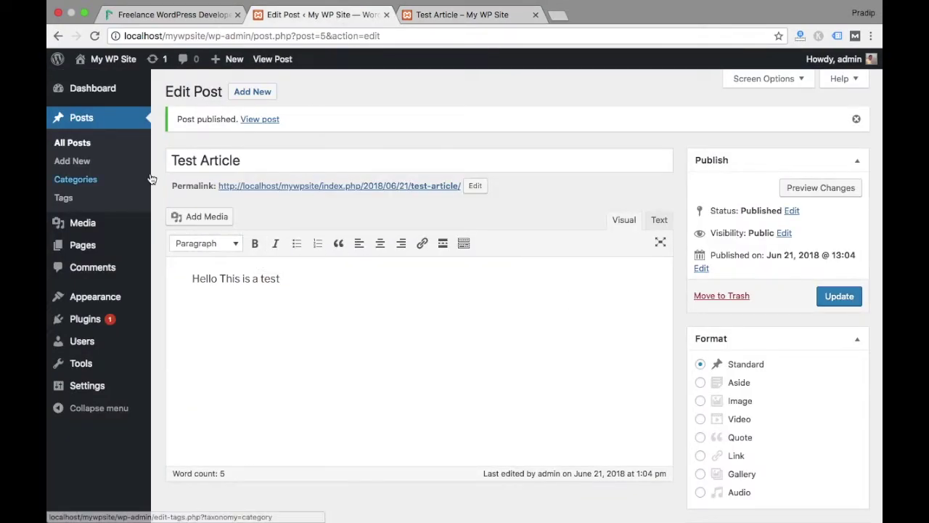
Pass through the Categories and Tags pages to reach the empty Media Library
left_click(98, 188)
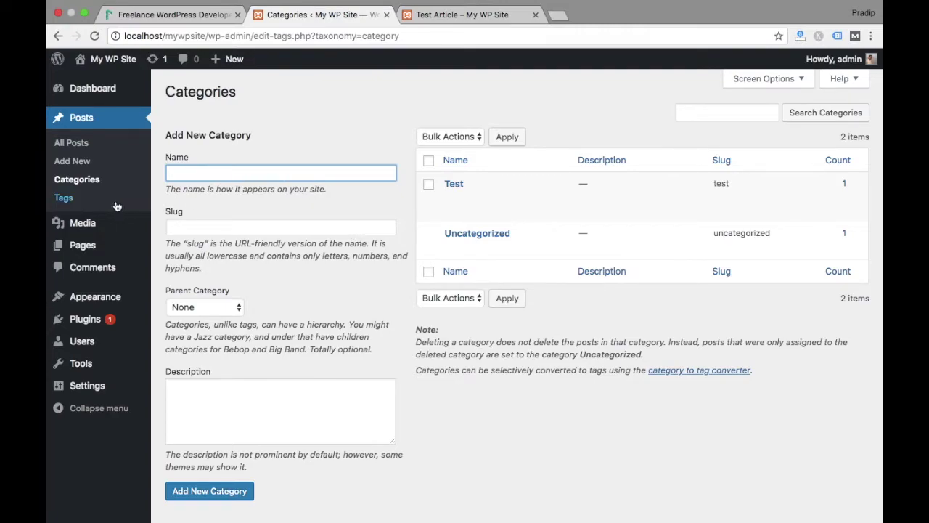
left_click(64, 198)
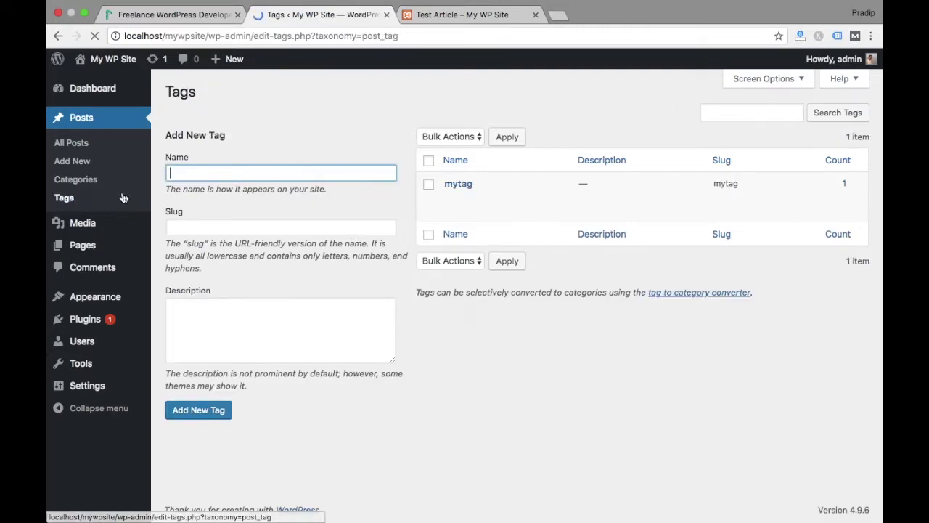
left_click(98, 232)
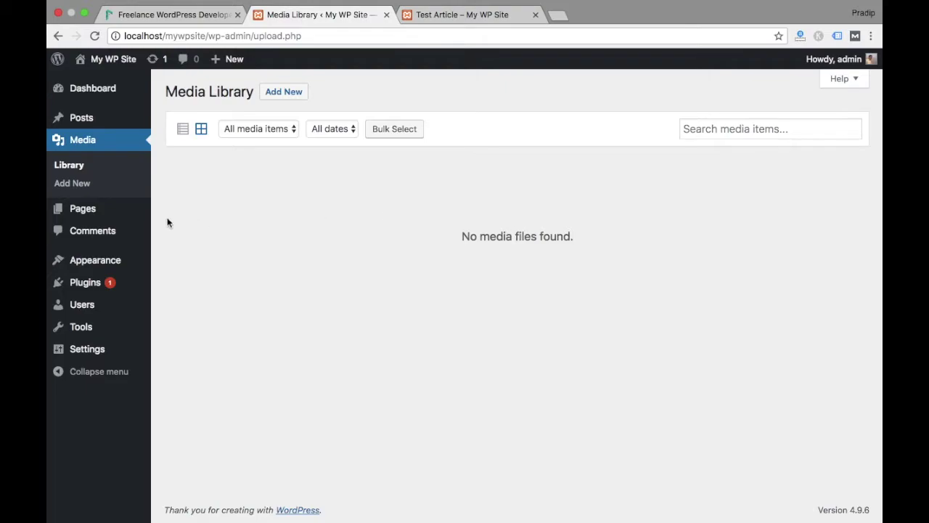
Open All Pages, listing the Privacy Policy draft and the published Sample Page
left_click(111, 217)
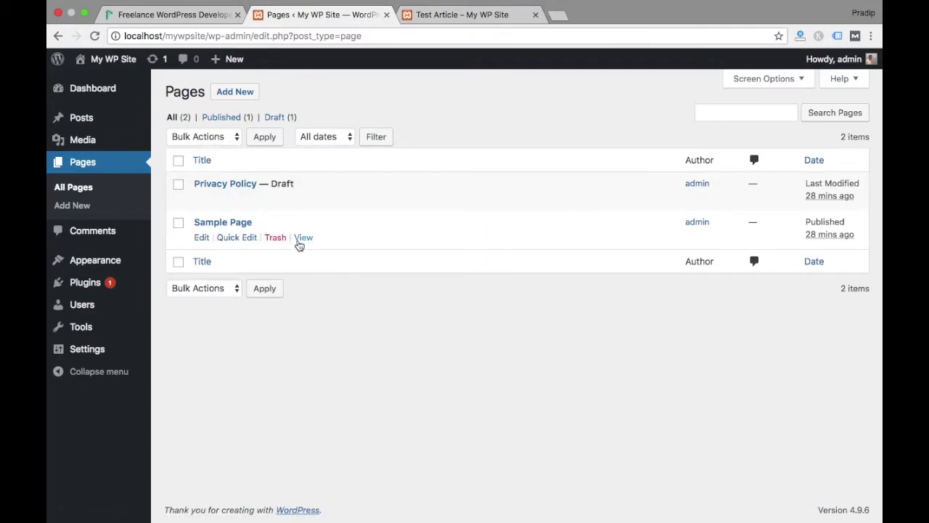
Open the Sample Page's View link in a new tab and close the Test Article tab
right_click(304, 238)
left_click(330, 246)
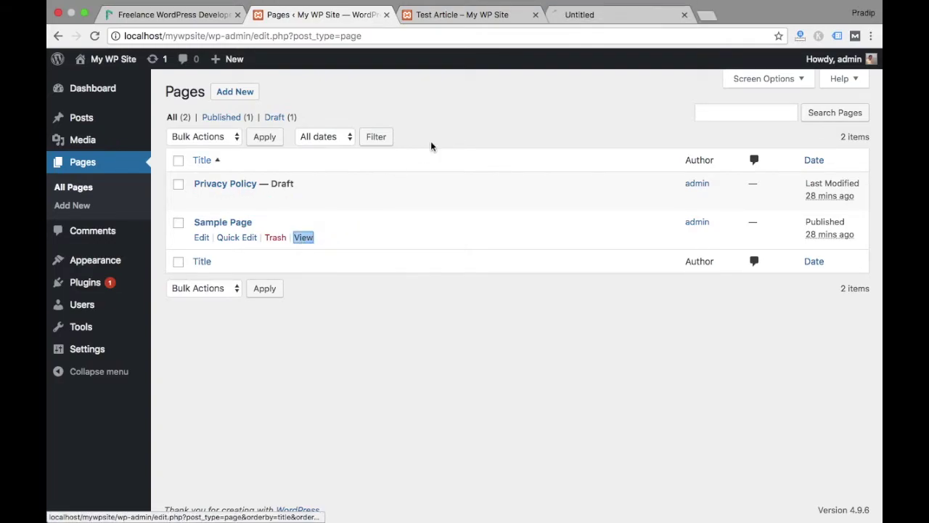
left_click(573, 17)
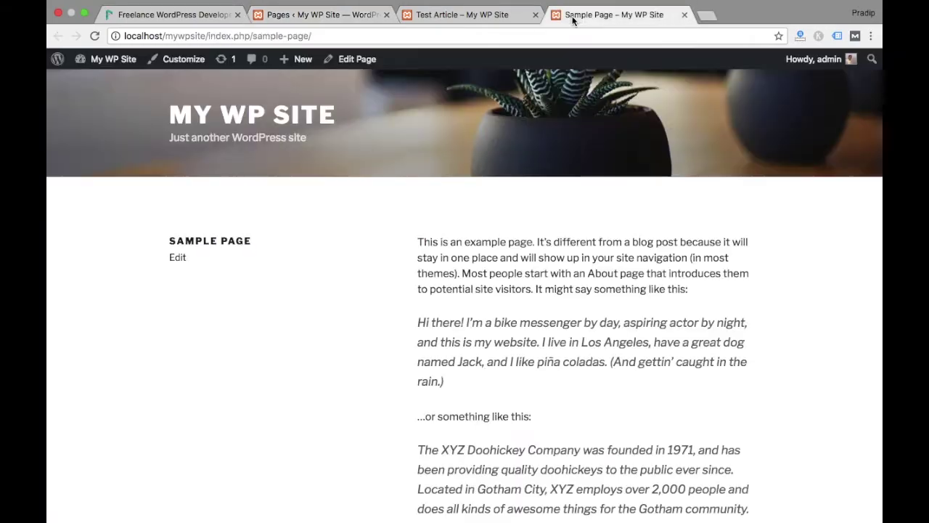
left_click(536, 14)
Read through the Sample Page's example text, then return to the admin Pages list
scroll(574, 243, "down", 1)
scroll(574, 244, "down", 5)
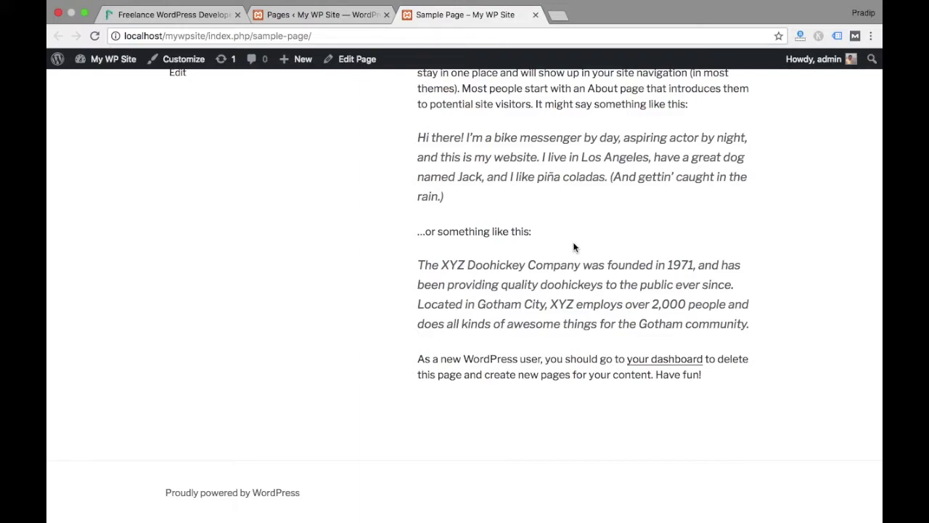
scroll(574, 248, "up", 5)
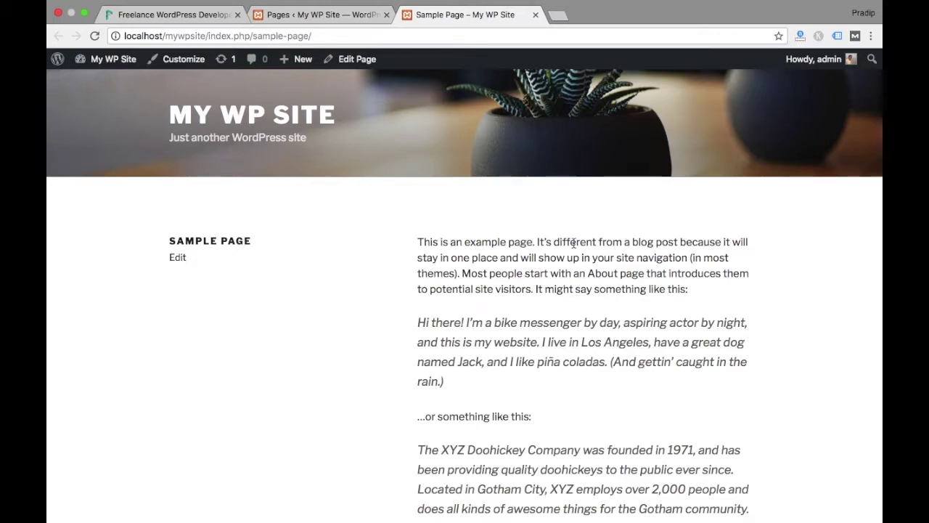
left_click(328, 18)
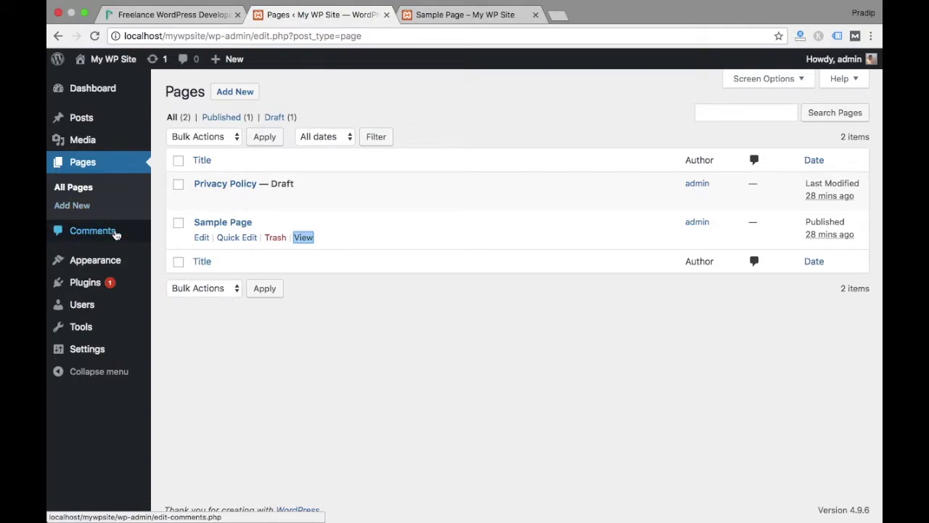
Start a new page titled 'My Page' with the body text 'Page content'
left_click(235, 91)
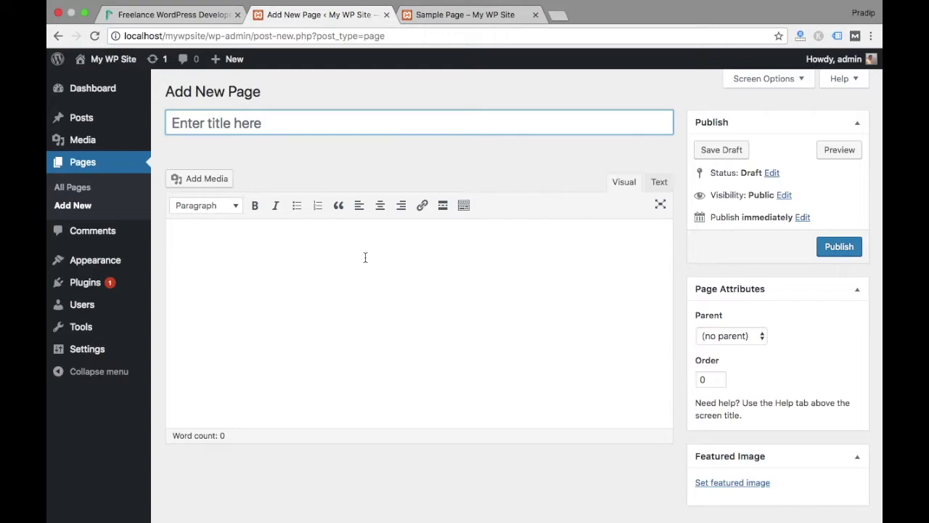
type("My")
type("Page")
left_click(334, 319)
type("Page content")
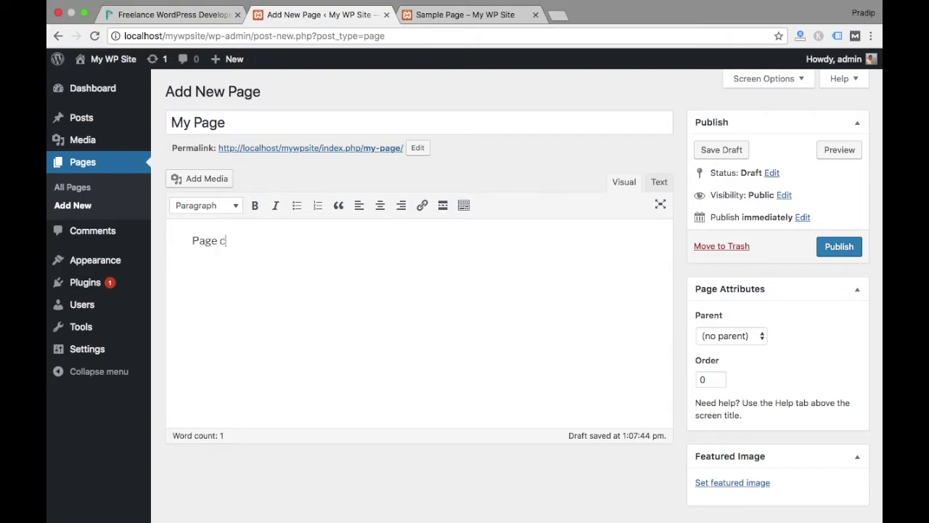
Try Heading 1 on 'Page content', revert it to a paragraph, and start a new line
double_click(205, 241)
left_click(224, 212)
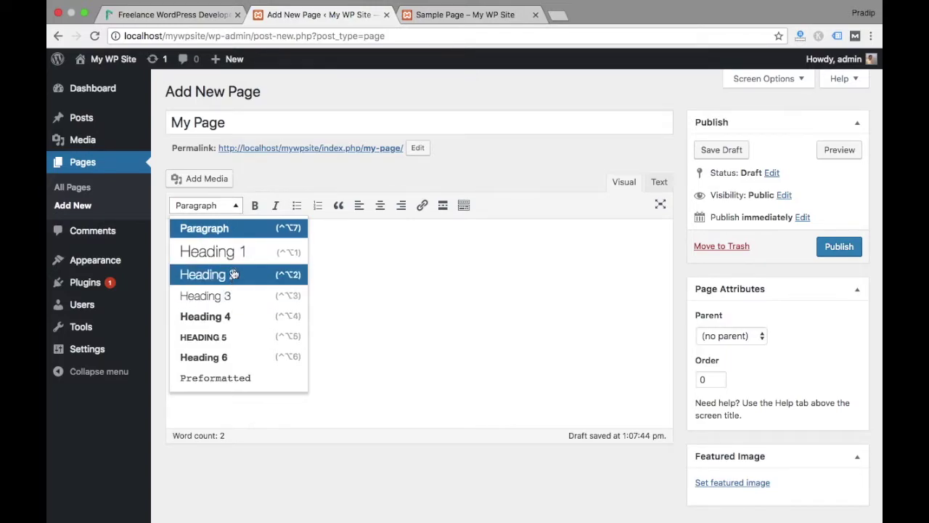
left_click(226, 251)
left_click(252, 244)
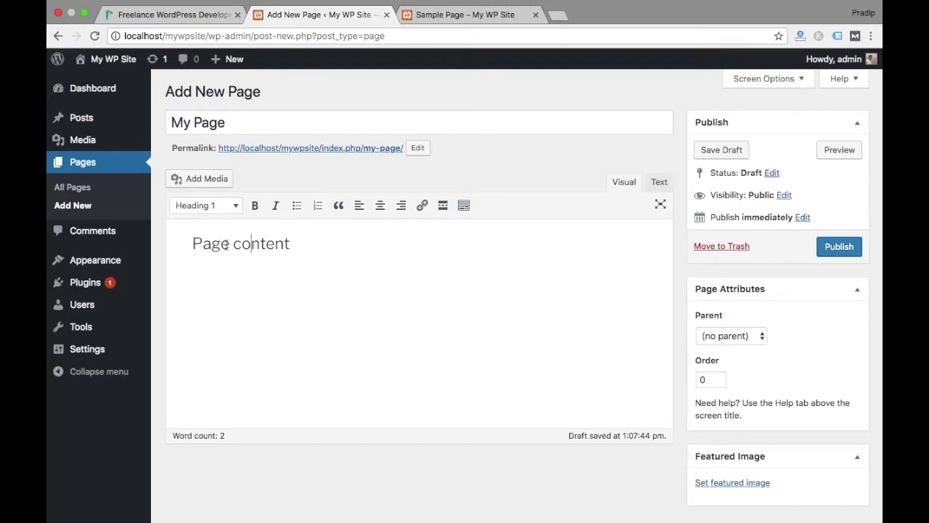
left_click_drag(195, 244, 328, 247)
left_click(229, 210)
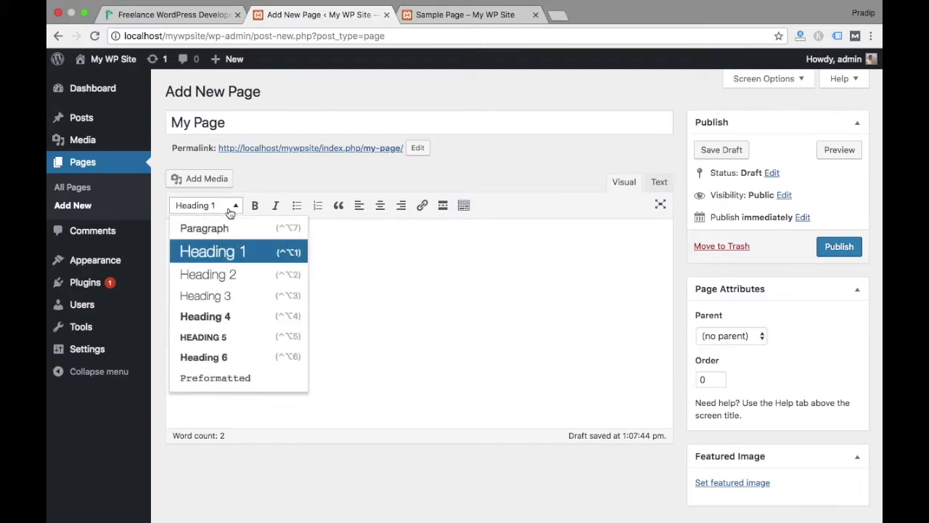
left_click(217, 228)
left_click(268, 239)
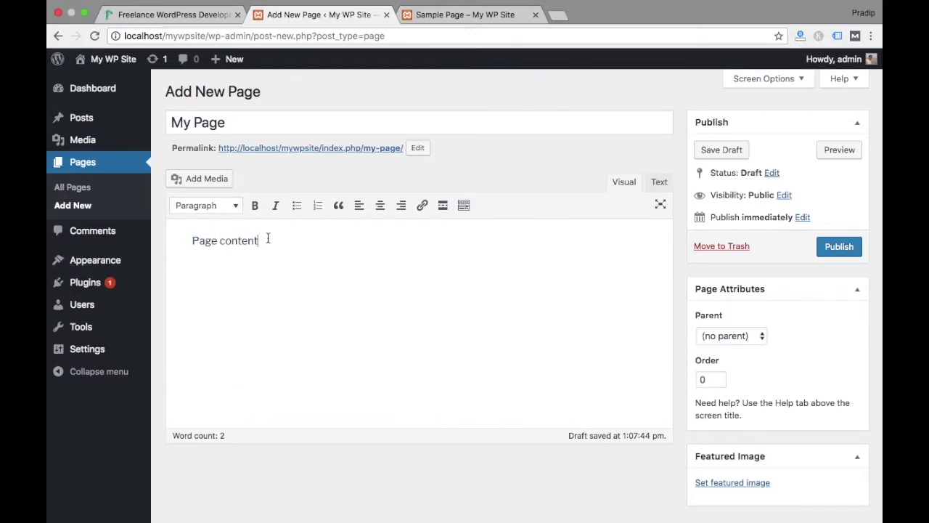
key("Return")
Add a bold 'Test Content' paragraph and make 'Page content' a Heading 1
type("Test Content")
left_click_drag(255, 275, 190, 273)
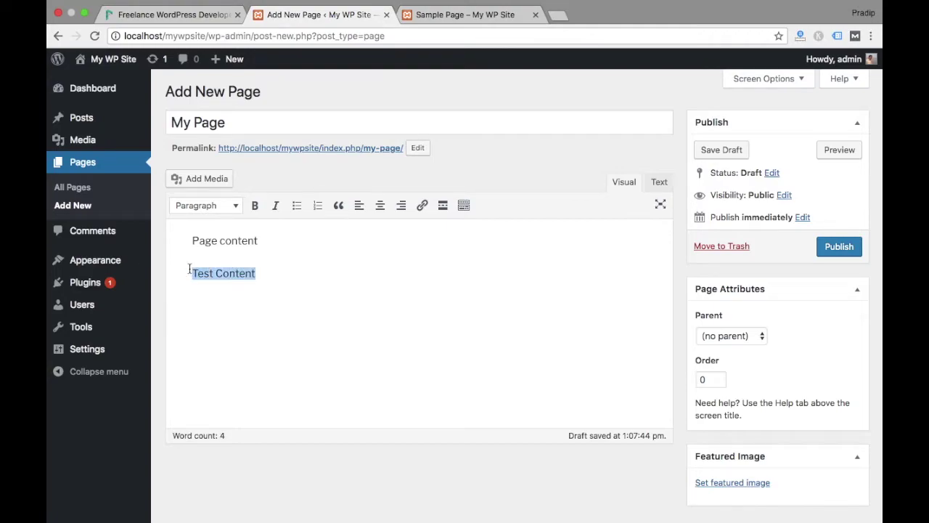
left_click(261, 203)
triple_click(221, 241)
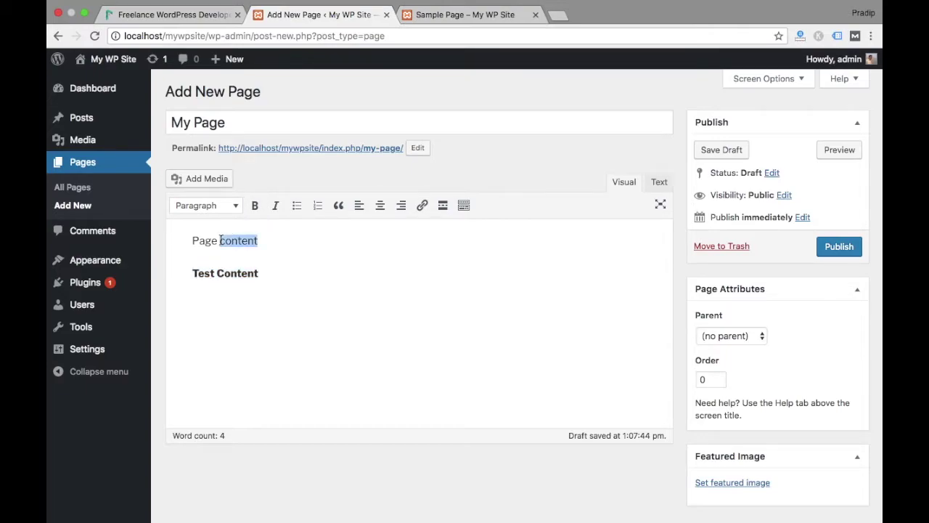
left_click(216, 210)
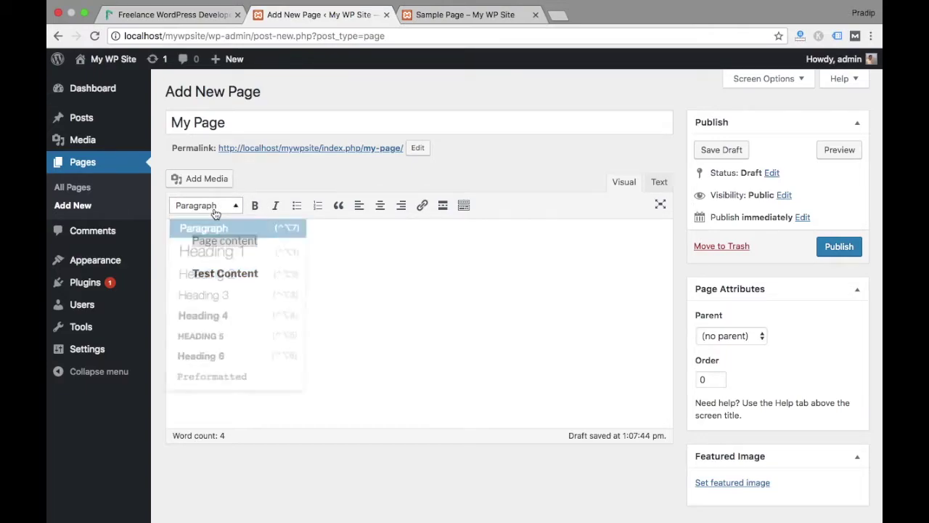
left_click(213, 250)
left_click(233, 266)
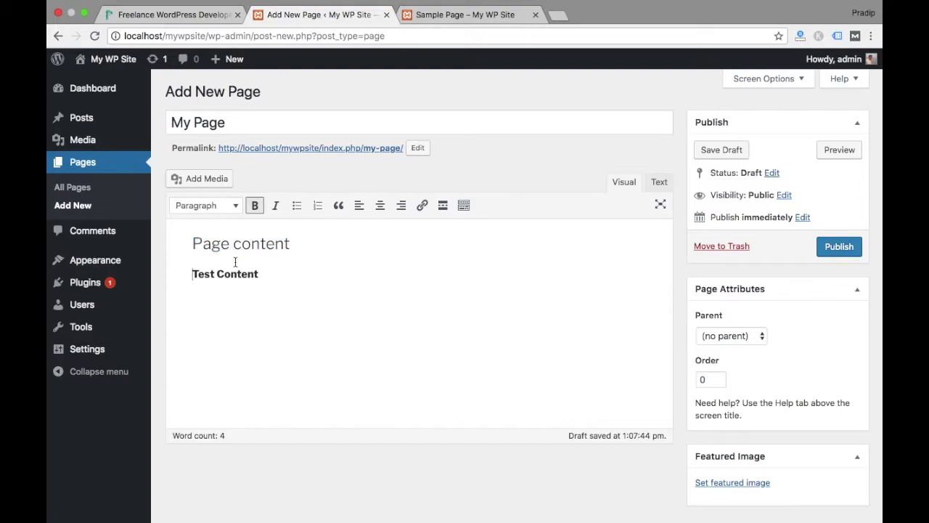
left_click(221, 243)
left_click(237, 276)
Publish My Page, inspect its heading and bold text live, then reopen it for editing
left_click(839, 246)
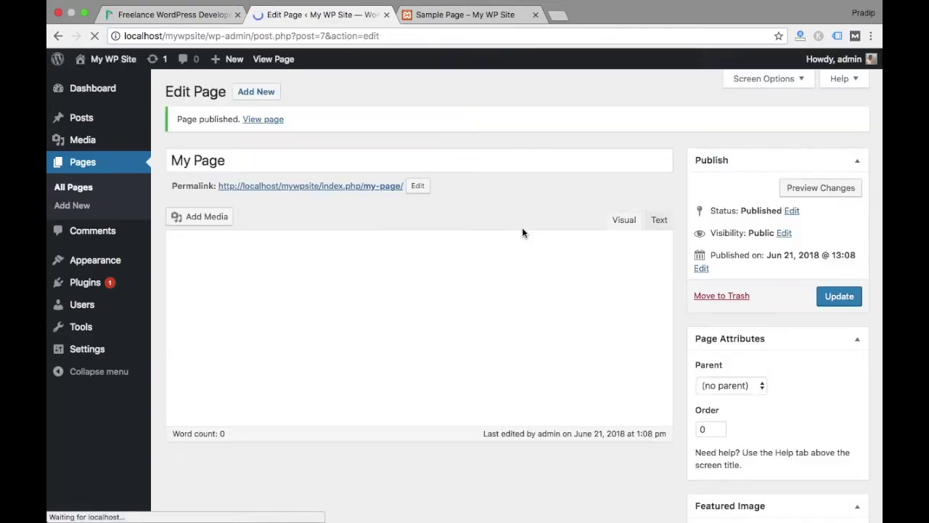
left_click(265, 119)
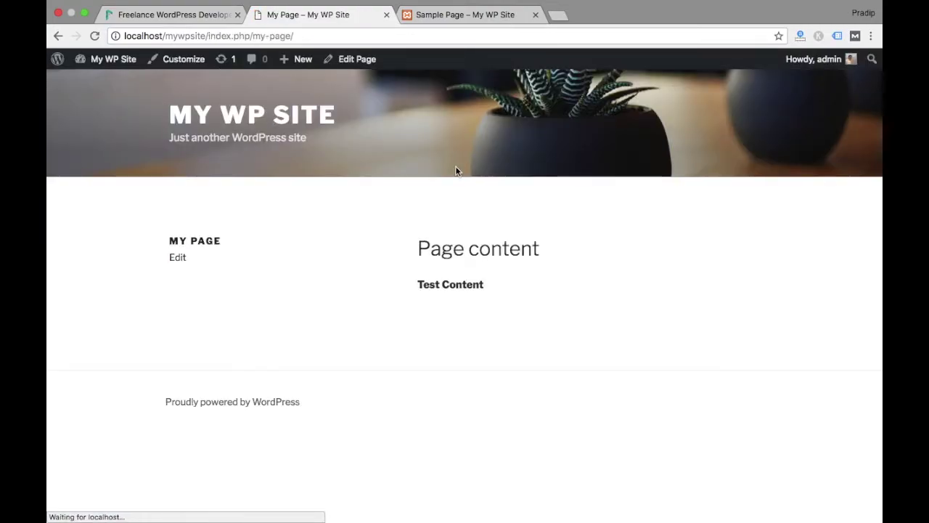
triple_click(436, 252)
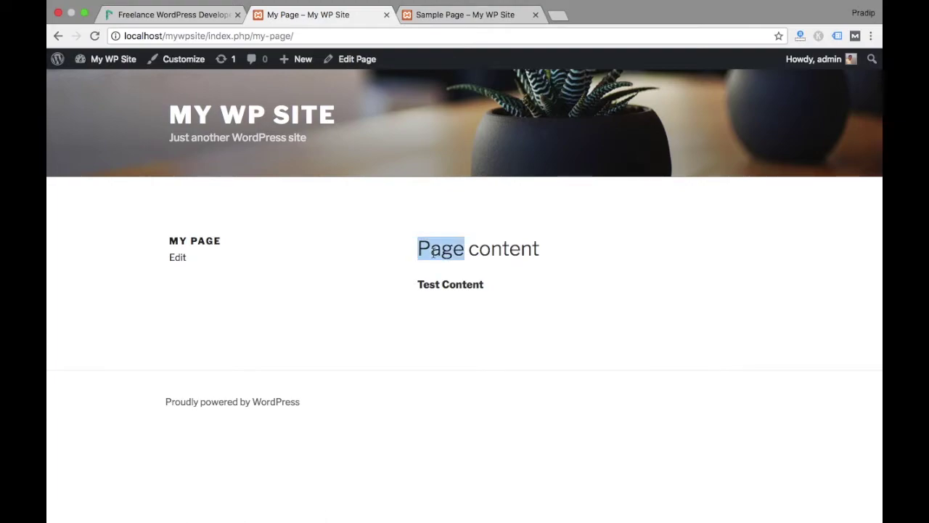
left_click(434, 285)
triple_click(434, 286)
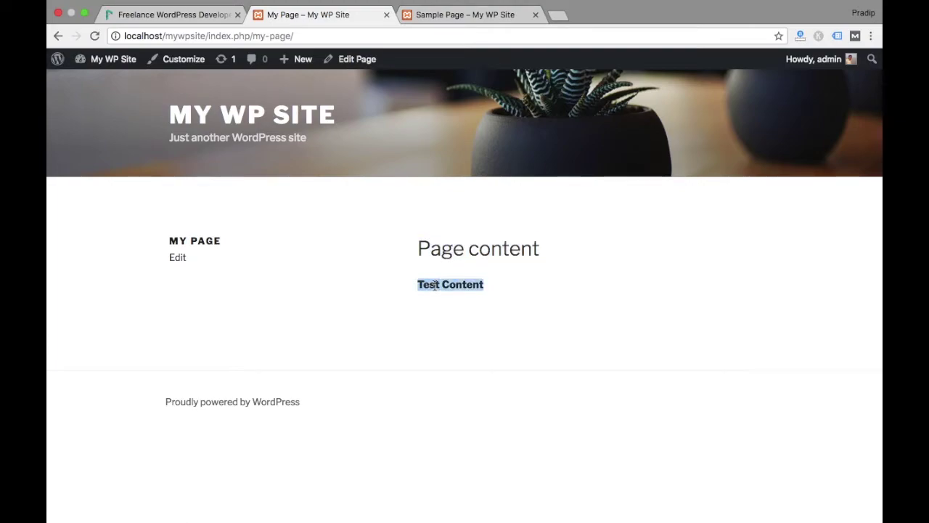
left_click(315, 260)
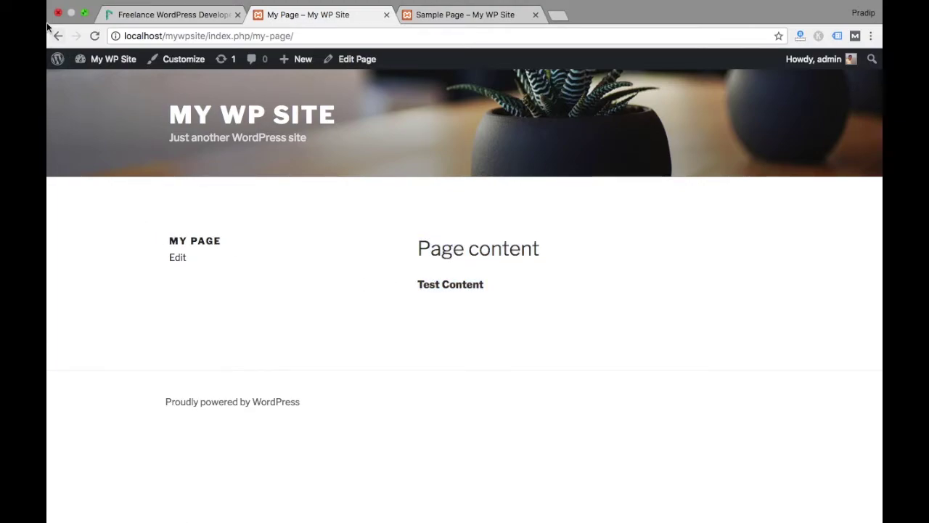
left_click(358, 62)
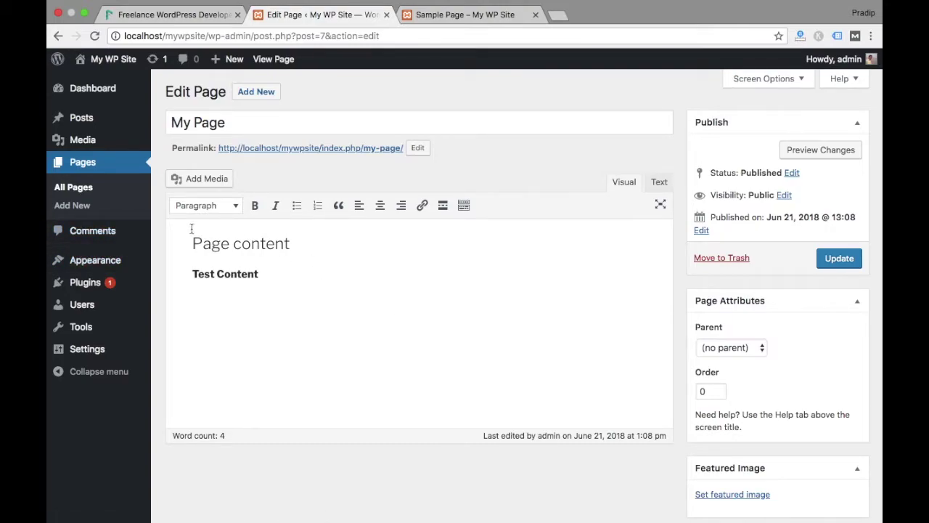
In Comments, unapprove the Hello world! sample comment and then approve it again
left_click(93, 230)
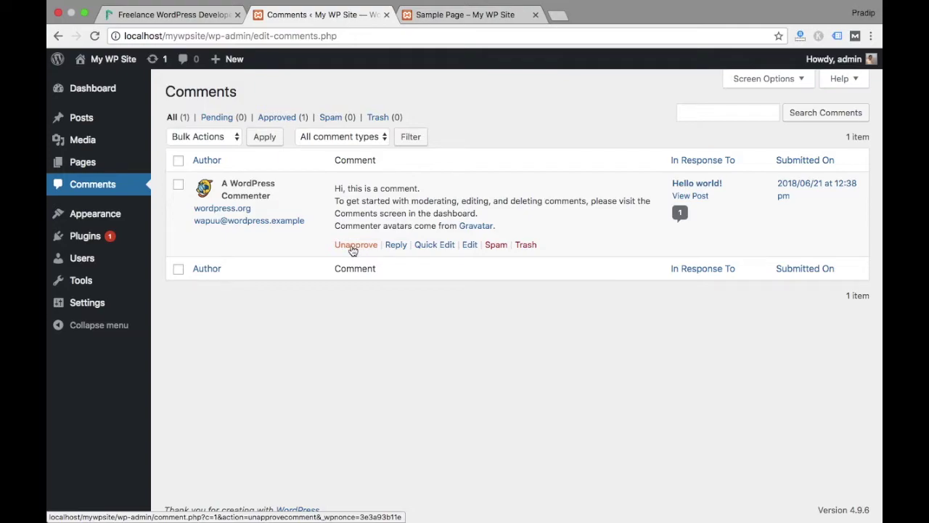
left_click(352, 247)
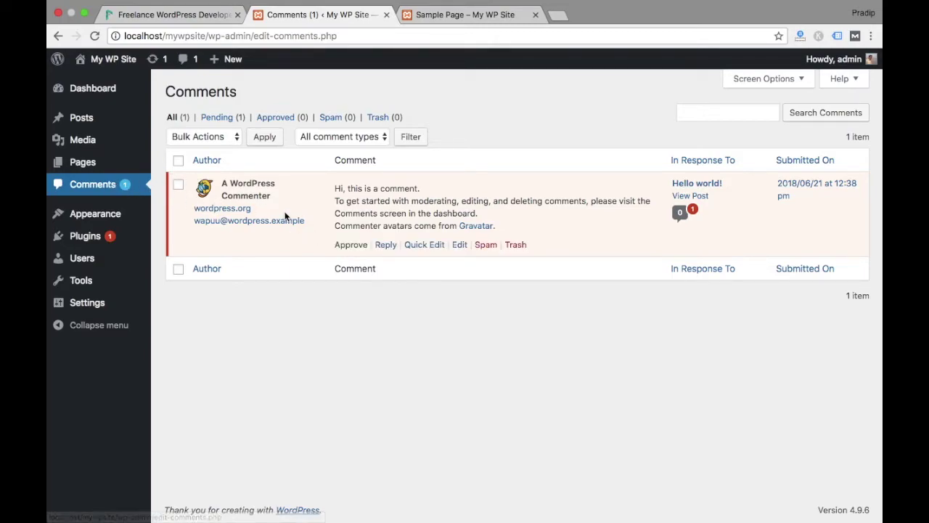
left_click(357, 247)
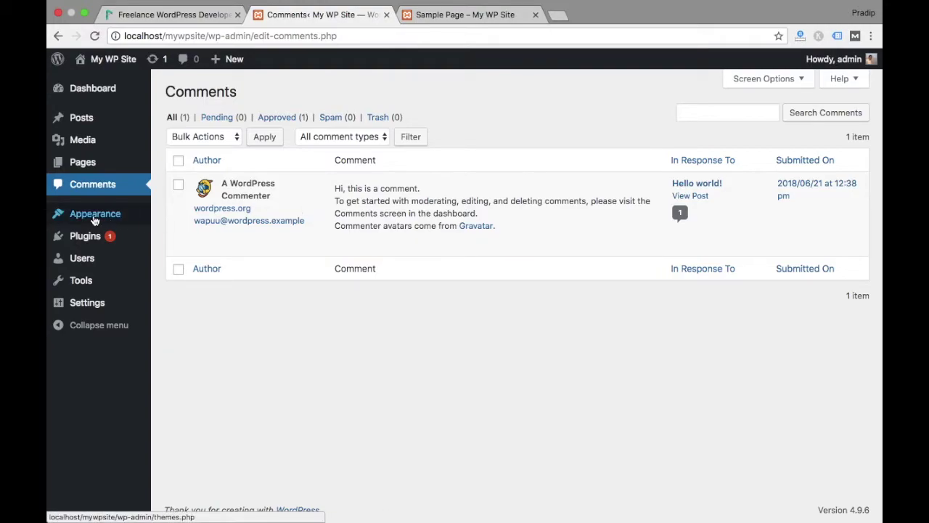
Open Appearance > Themes, showing Twenty Seventeen active beside Twenty Fifteen and Twenty Sixteen
mouse_move(94, 220)
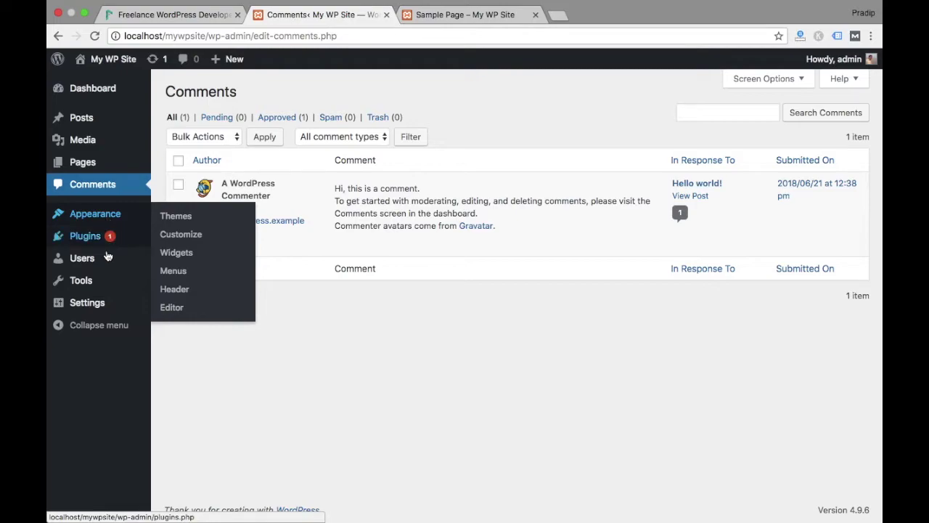
mouse_move(88, 283)
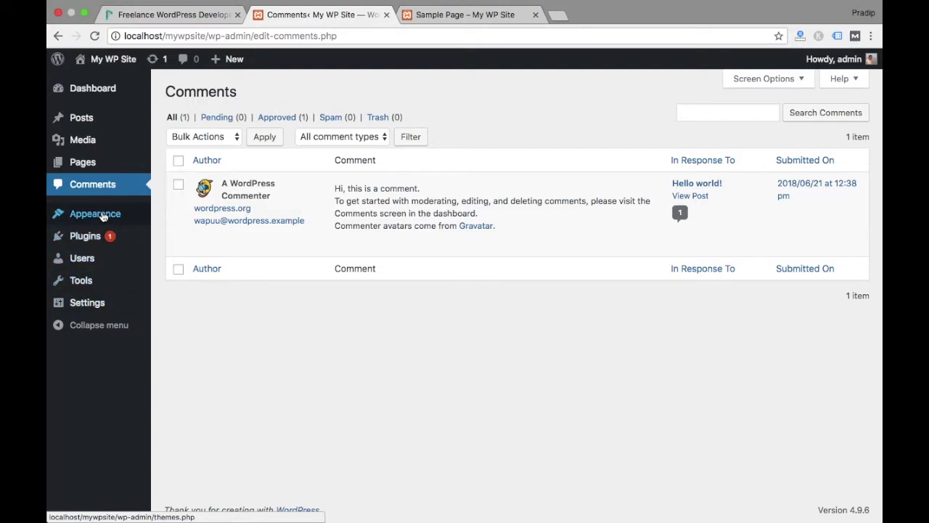
mouse_move(122, 226)
mouse_move(95, 305)
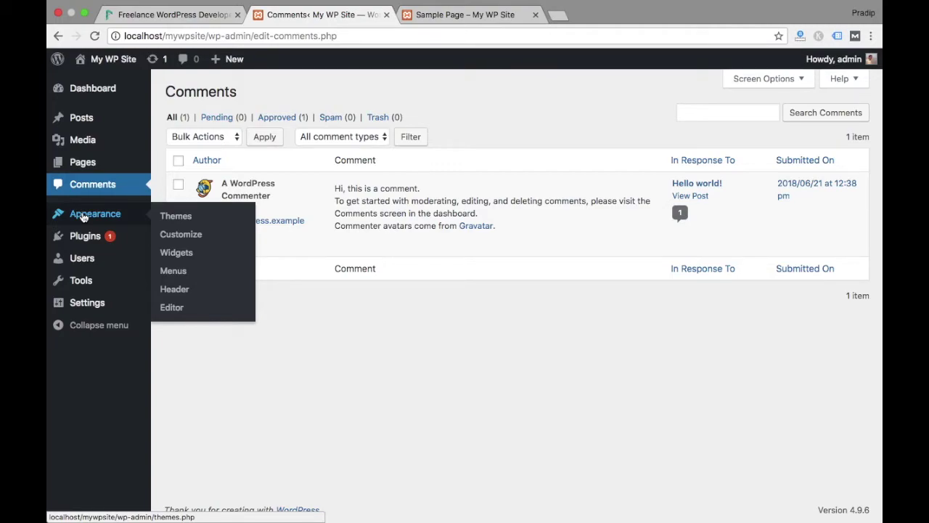
left_click(83, 217)
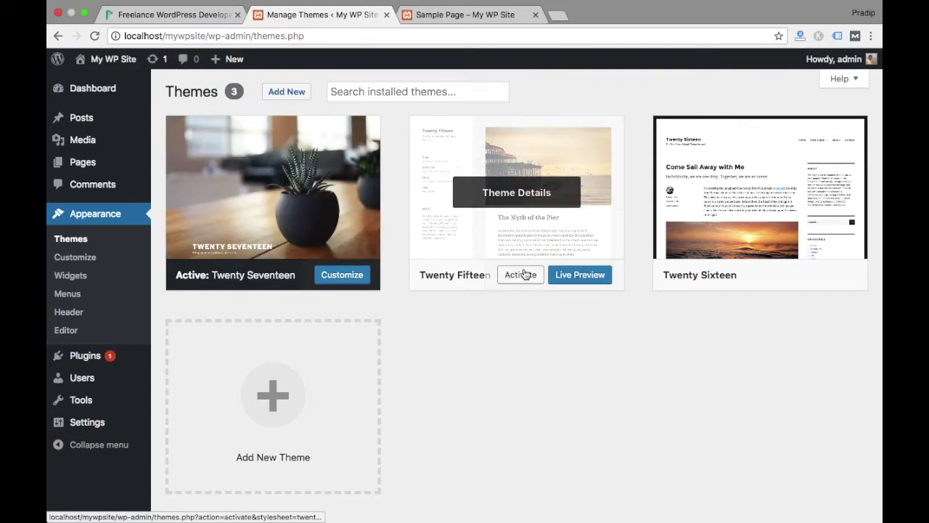
Activate Twenty Fifteen and reload the Sample Page to see the new theme
left_click(525, 274)
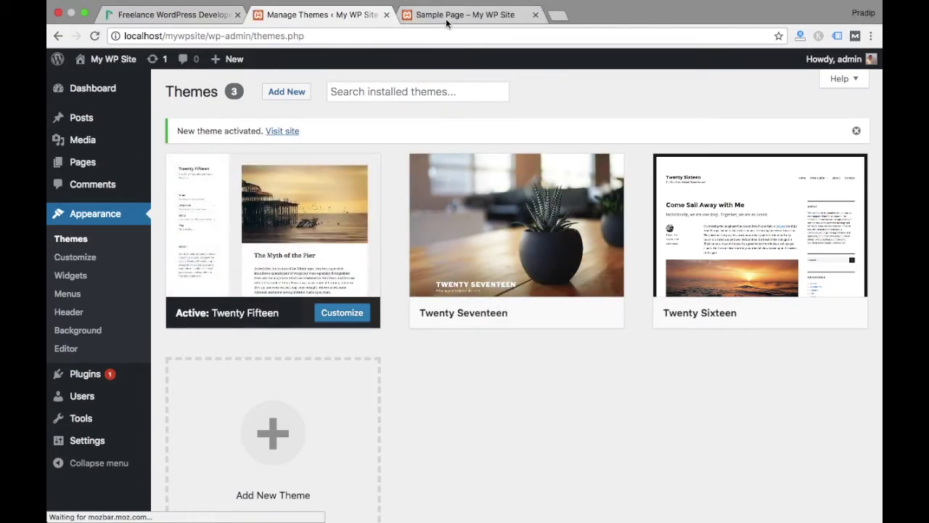
left_click(446, 16)
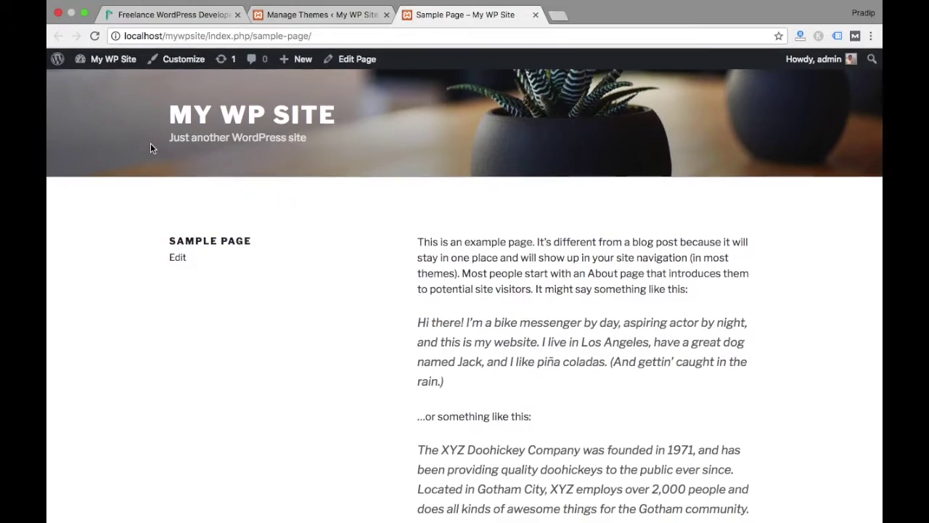
left_click(96, 35)
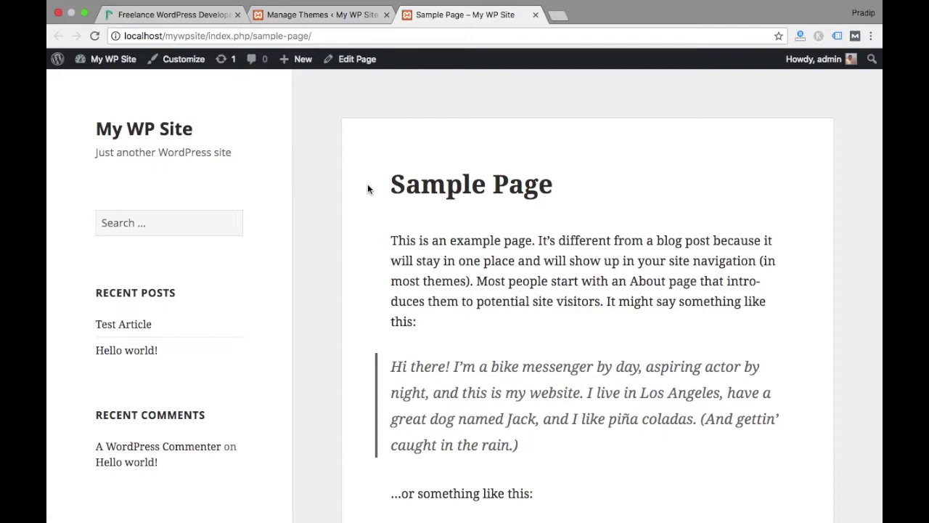
scroll(368, 188, "down", 6)
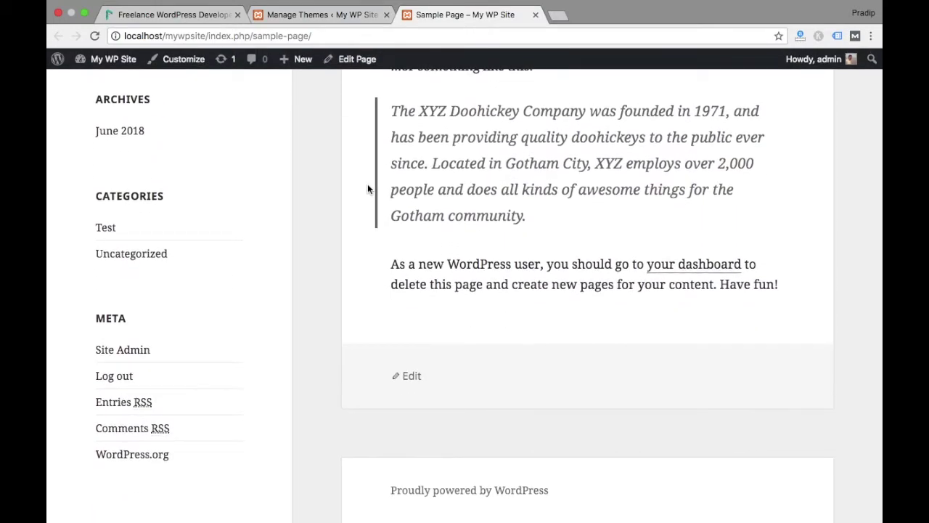
scroll(368, 188, "up", 6)
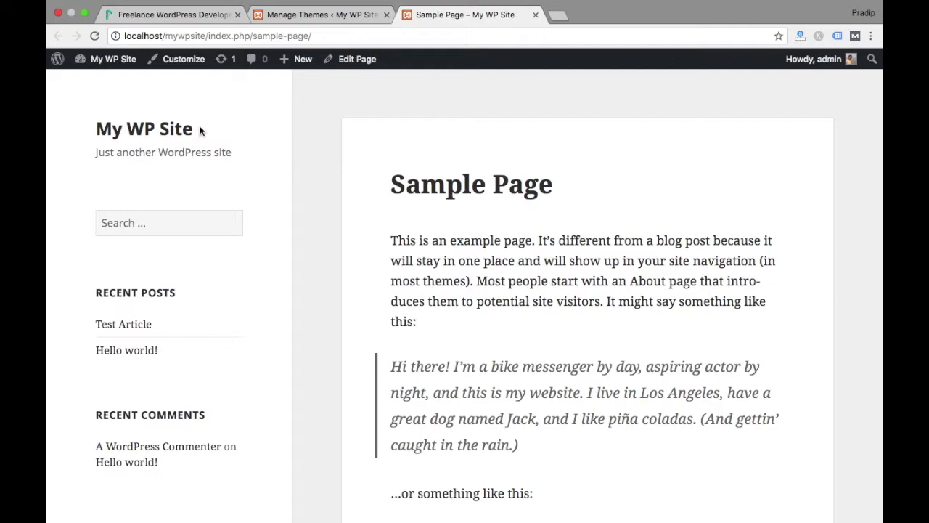
Review the home page under Twenty Fifteen, then go to the Add Themes page
left_click(321, 20)
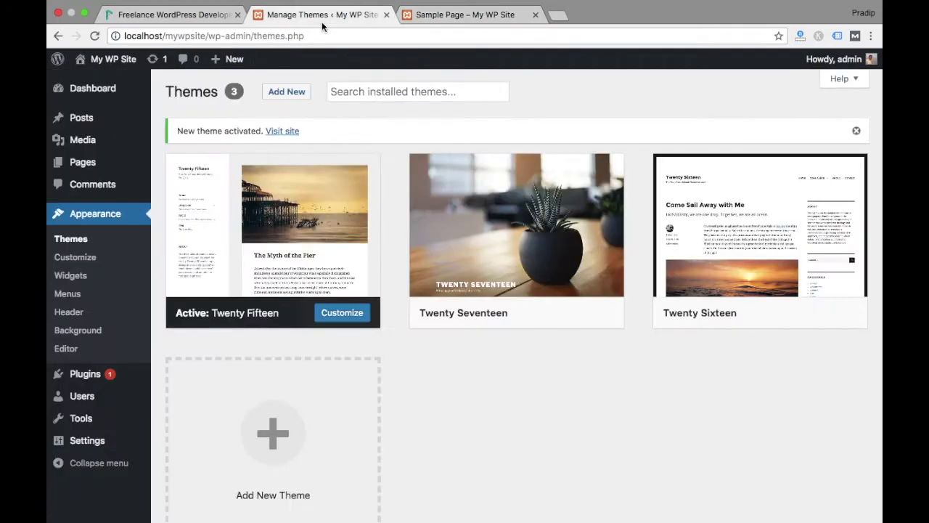
left_click(428, 15)
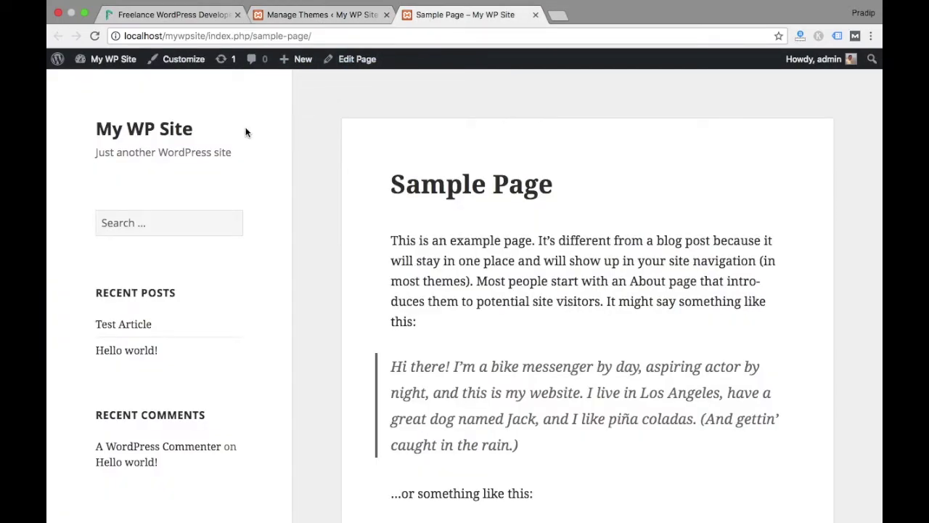
left_click(155, 133)
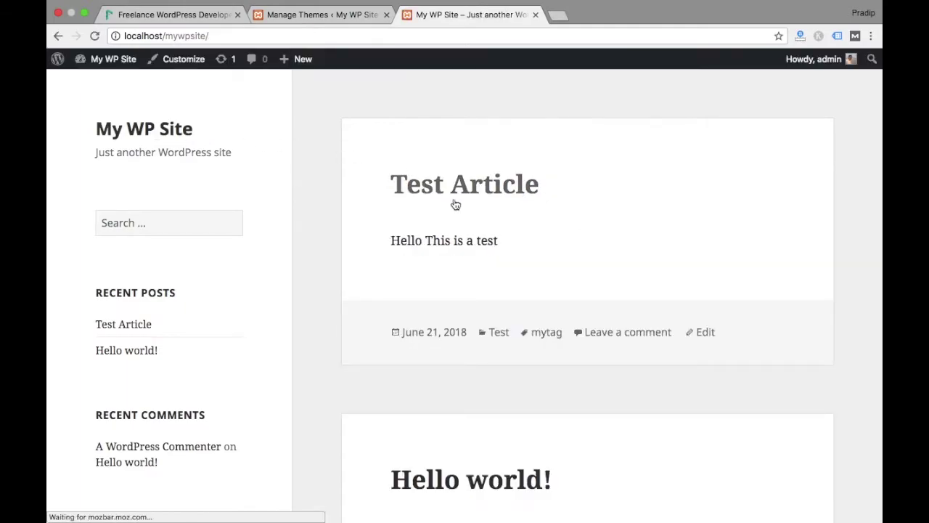
scroll(311, 224, "down", 5)
scroll(311, 223, "up", 10)
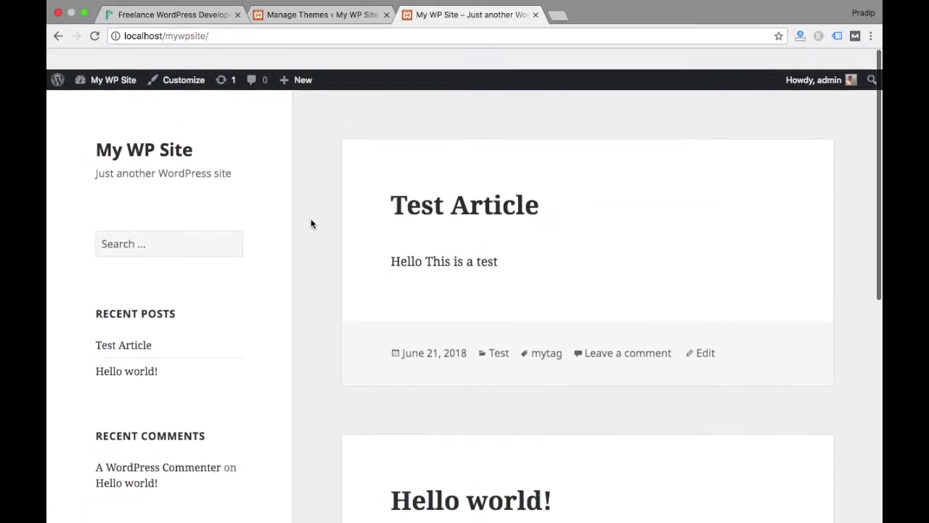
scroll(311, 223, "down", 5)
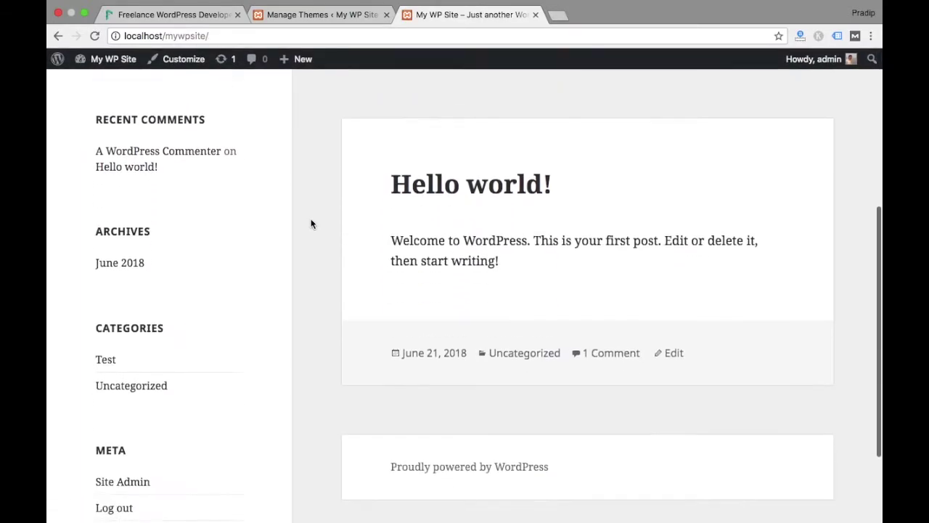
scroll(311, 224, "up", 2)
scroll(311, 223, "up", 4)
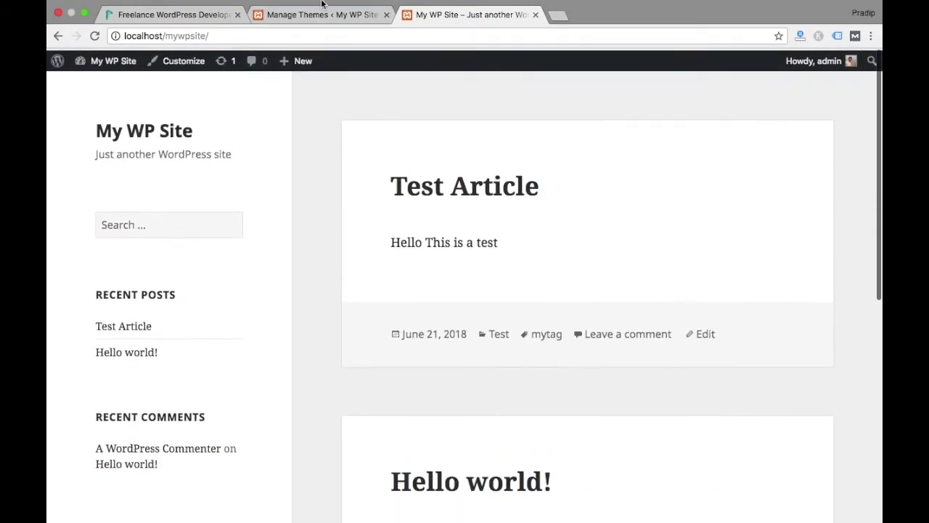
left_click(326, 16)
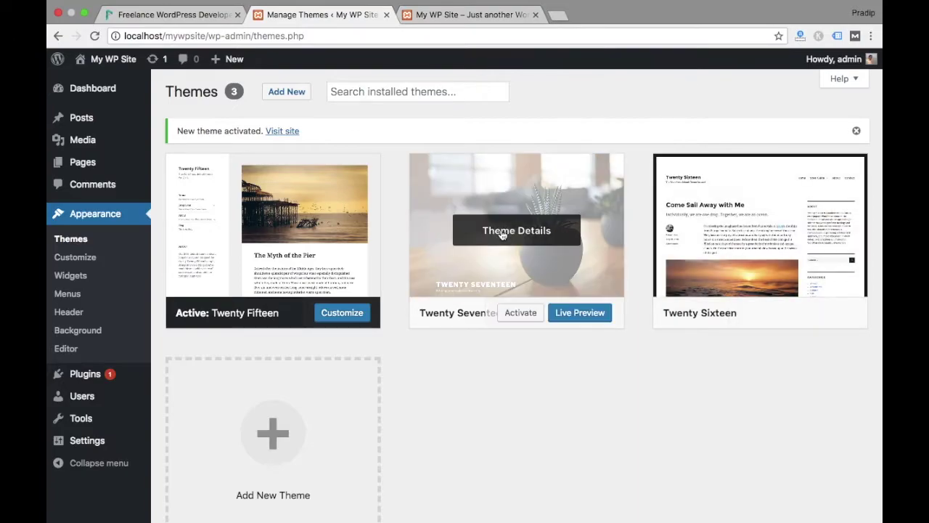
left_click(291, 91)
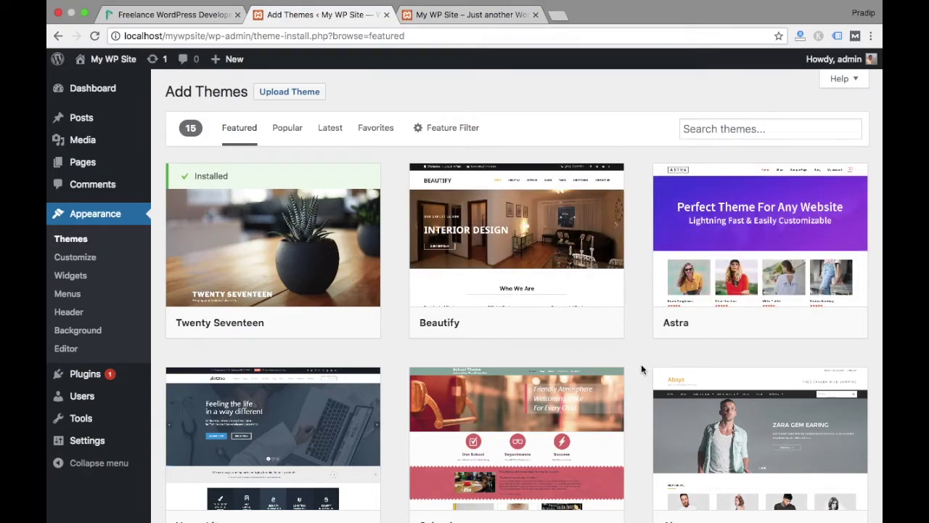
Browse the featured themes and look over the Beautify theme's version 1.0.3 preview
scroll(641, 367, "down", 10)
scroll(641, 366, "up", 10)
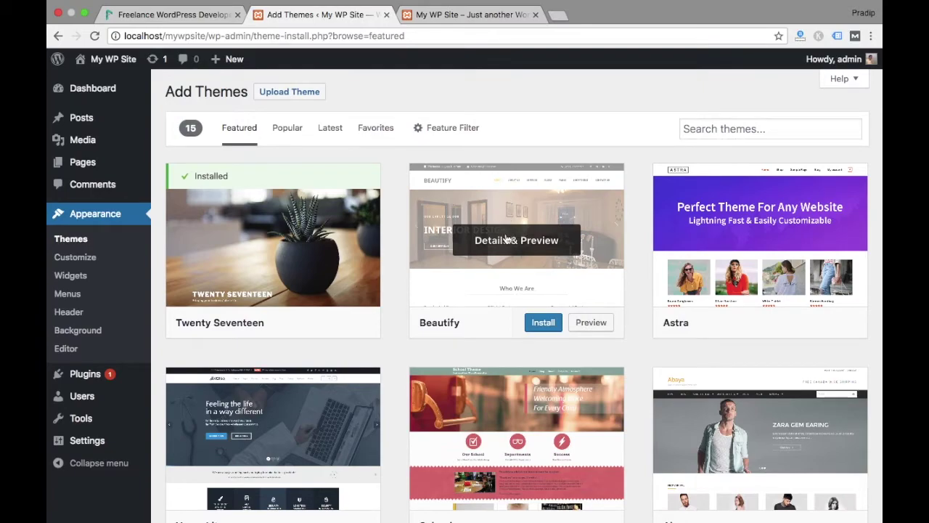
left_click(506, 236)
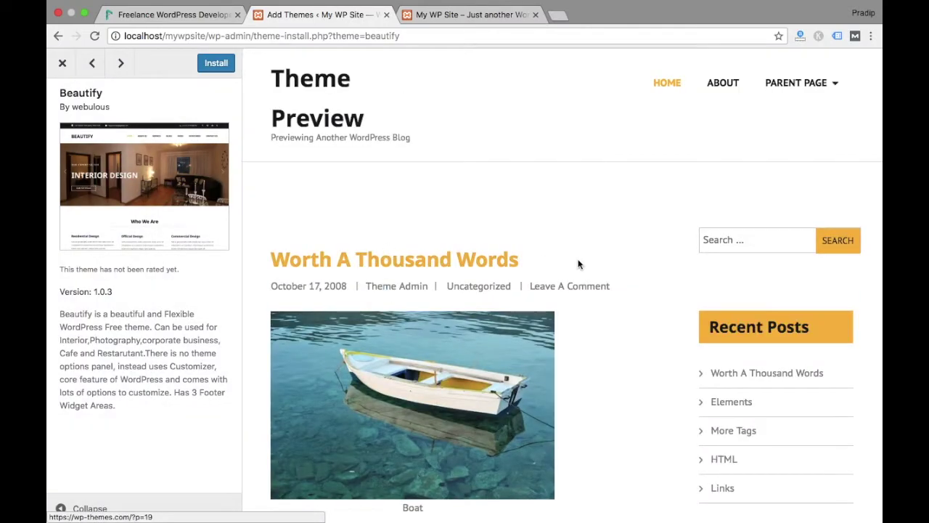
scroll(655, 303, "down", 15)
scroll(656, 303, "down", 18)
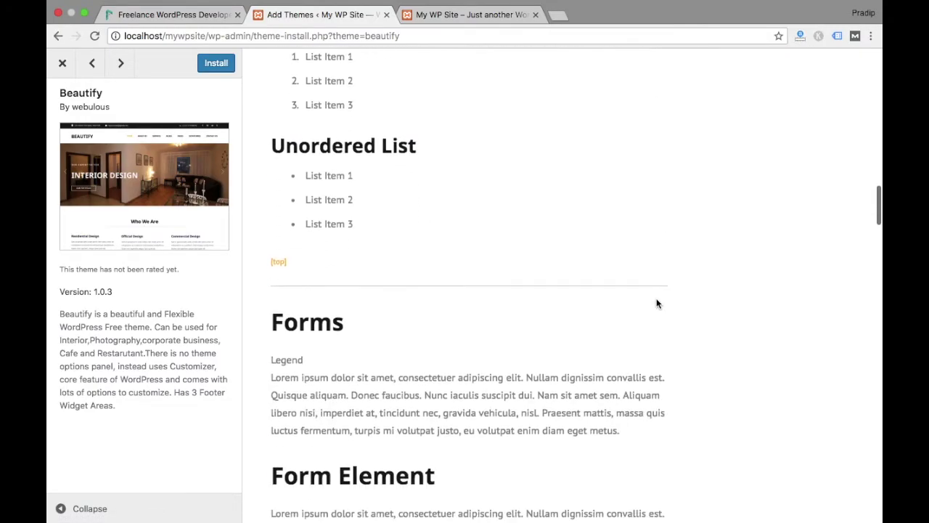
scroll(656, 304, "up", 20)
scroll(656, 303, "up", 12)
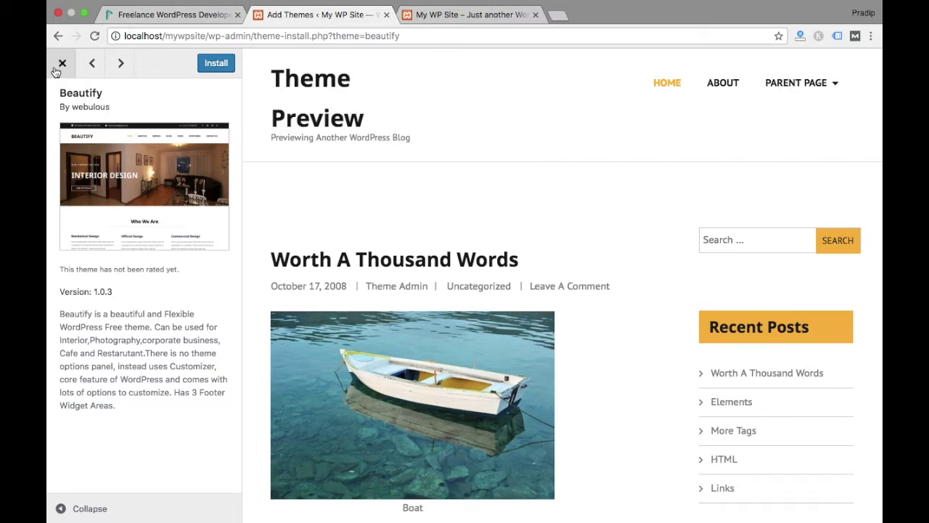
left_click(61, 64)
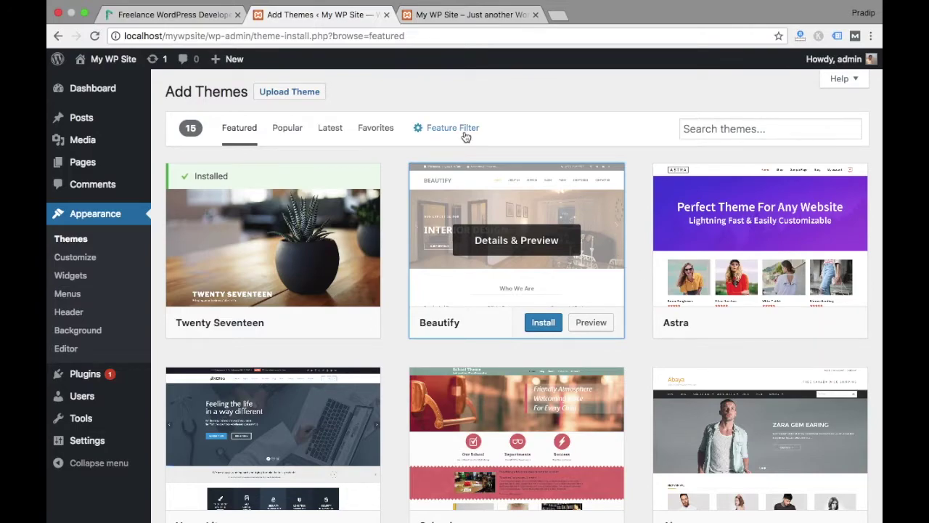
left_click(68, 259)
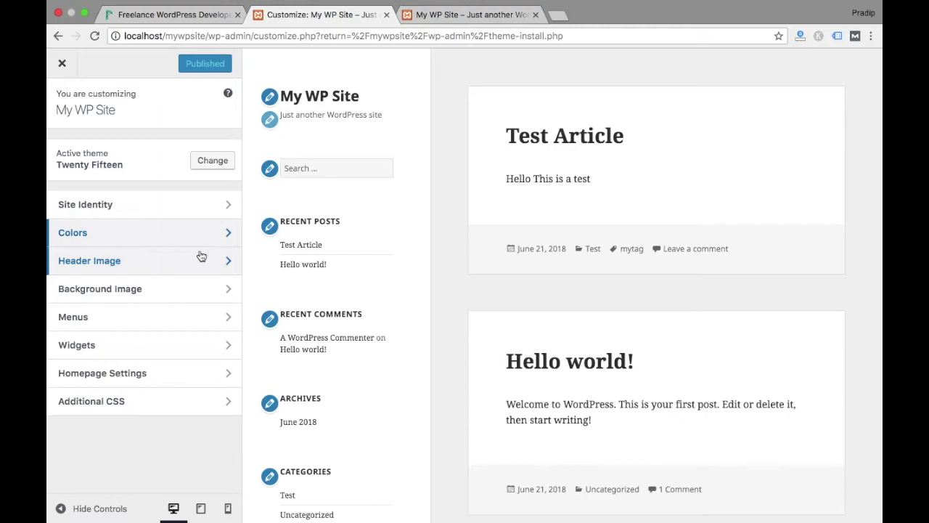
left_click(188, 211)
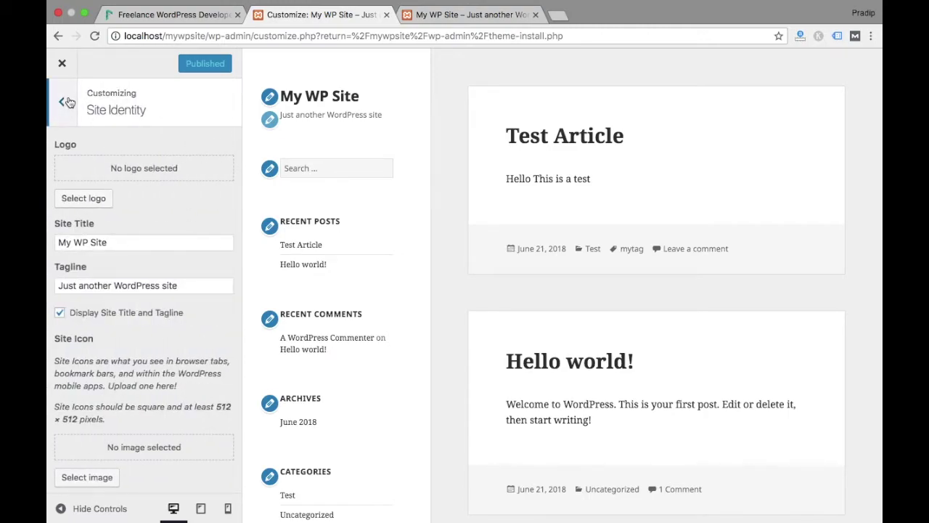
left_click(68, 97)
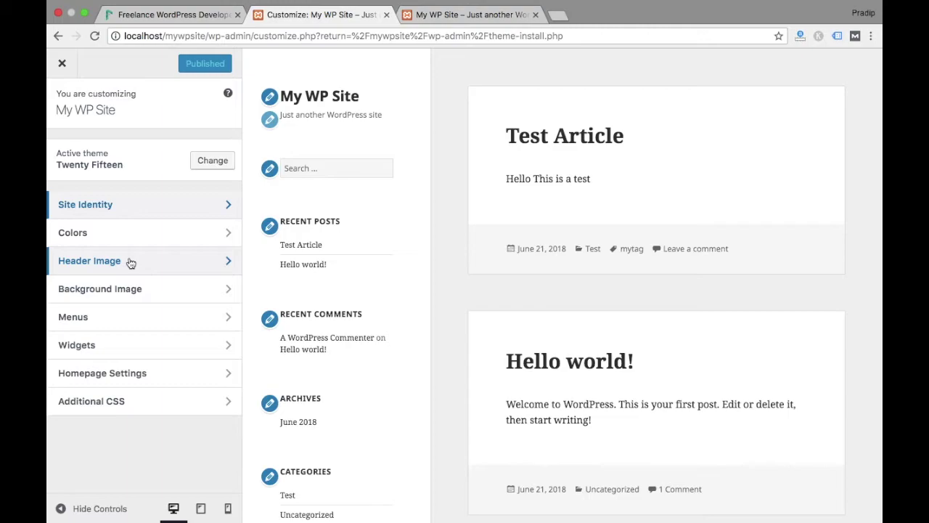
left_click(123, 287)
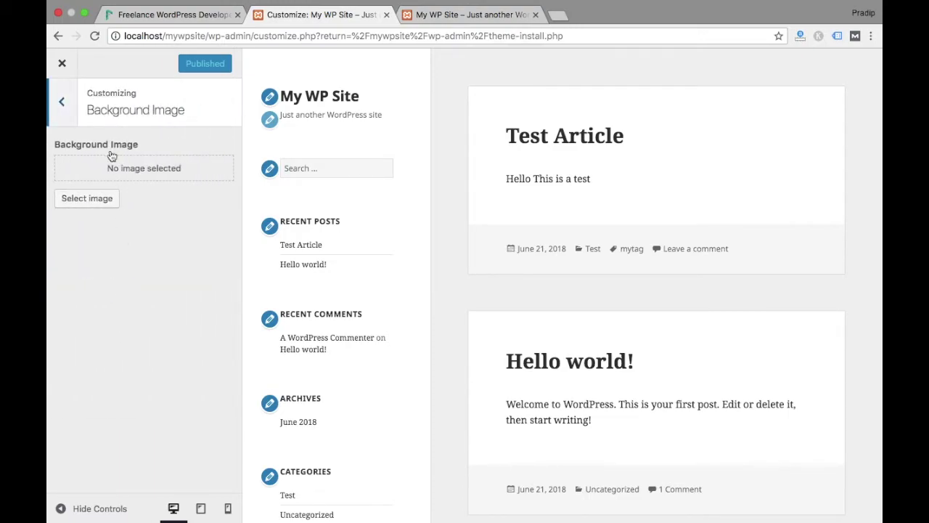
left_click(62, 102)
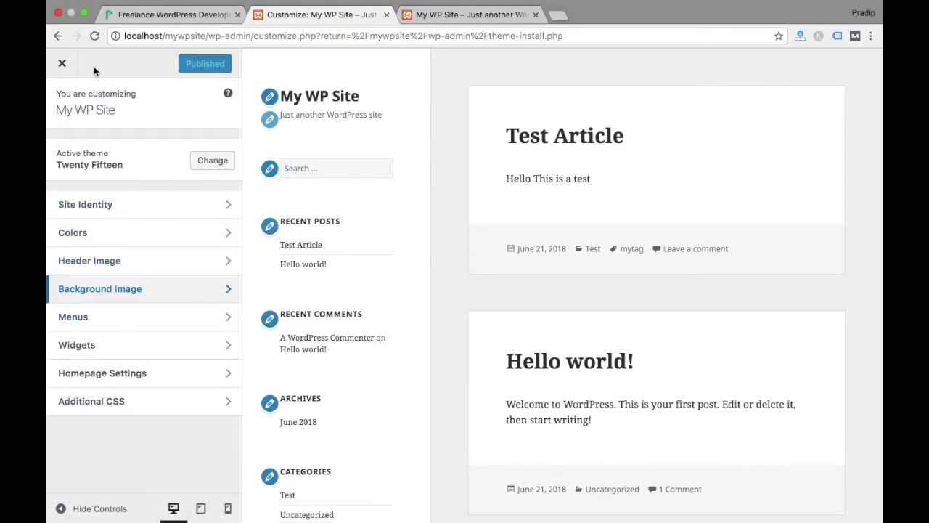
left_click(60, 65)
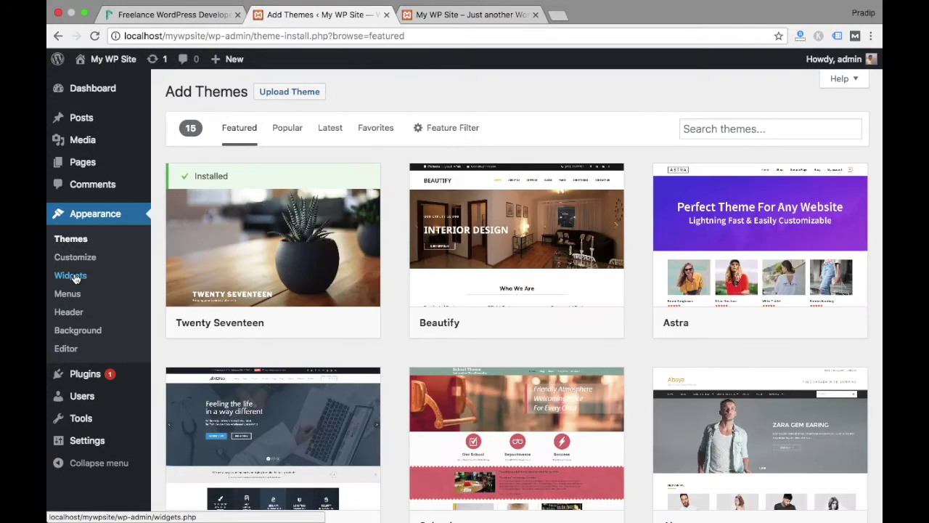
left_click(73, 276)
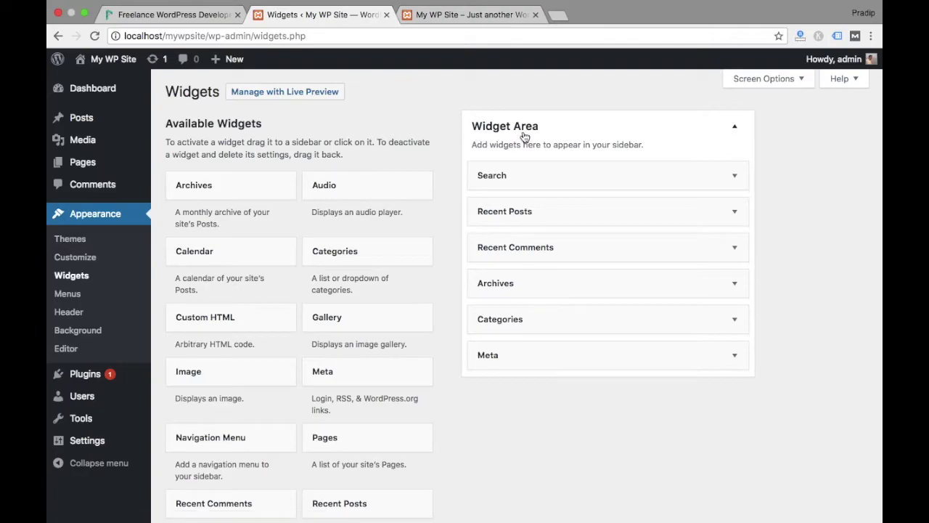
left_click(466, 21)
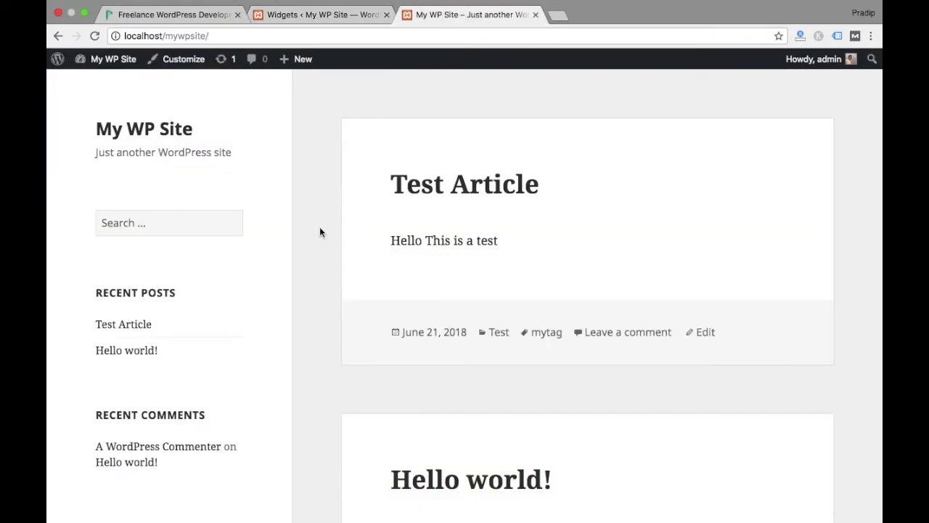
scroll(320, 228, "down", 10)
scroll(319, 228, "up", 10)
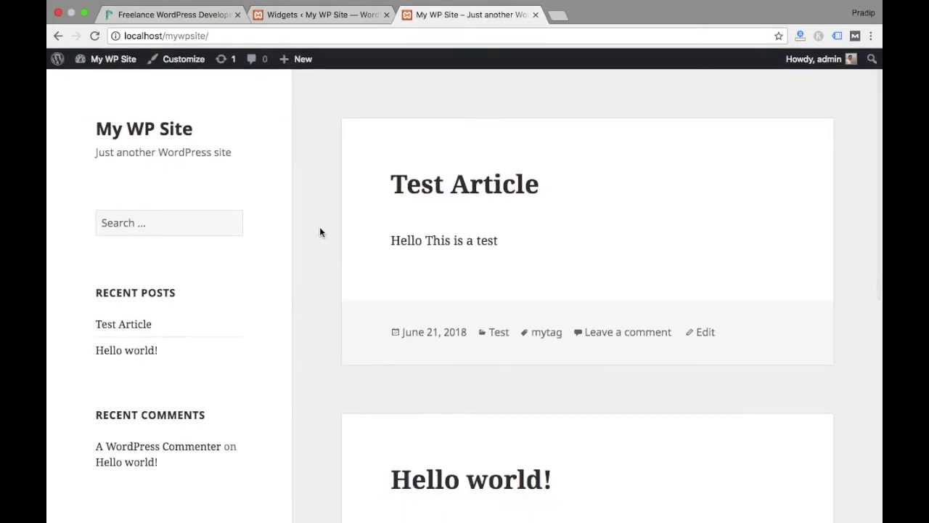
scroll(320, 229, "down", 10)
scroll(320, 229, "up", 10)
scroll(201, 271, "down", 3)
scroll(201, 270, "up", 3)
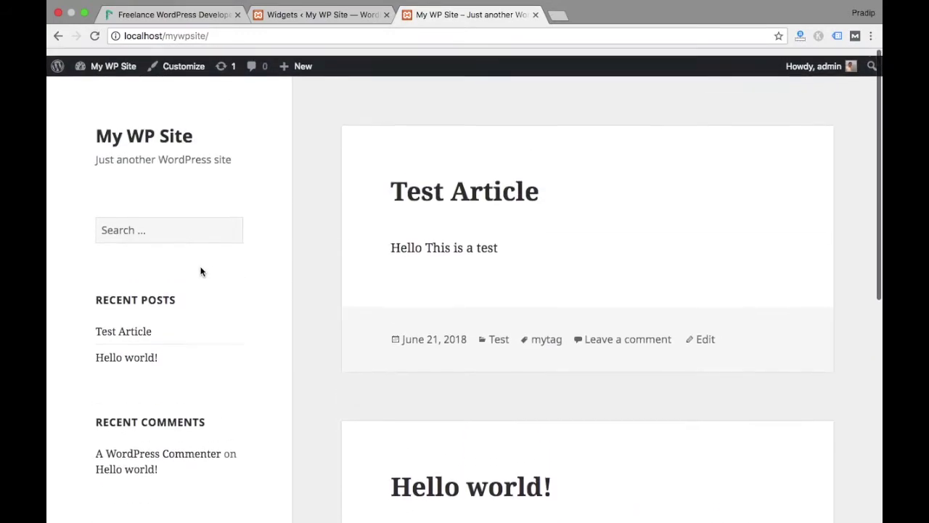
left_click(193, 225)
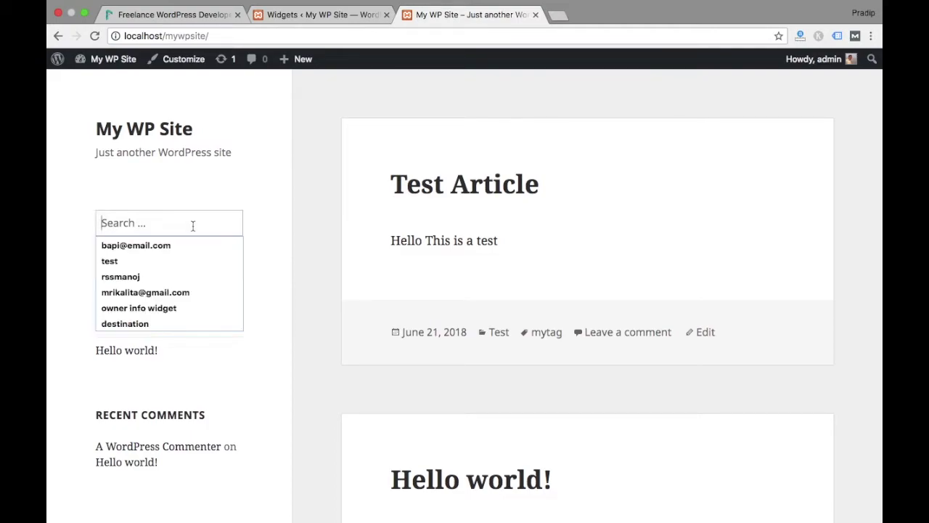
left_click(260, 233)
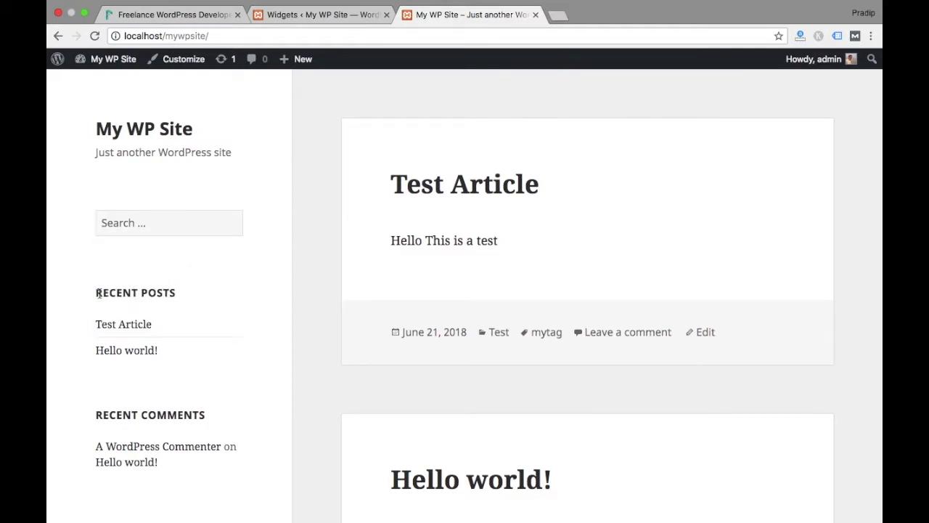
left_click_drag(98, 293, 208, 350)
scroll(223, 353, "down", 3)
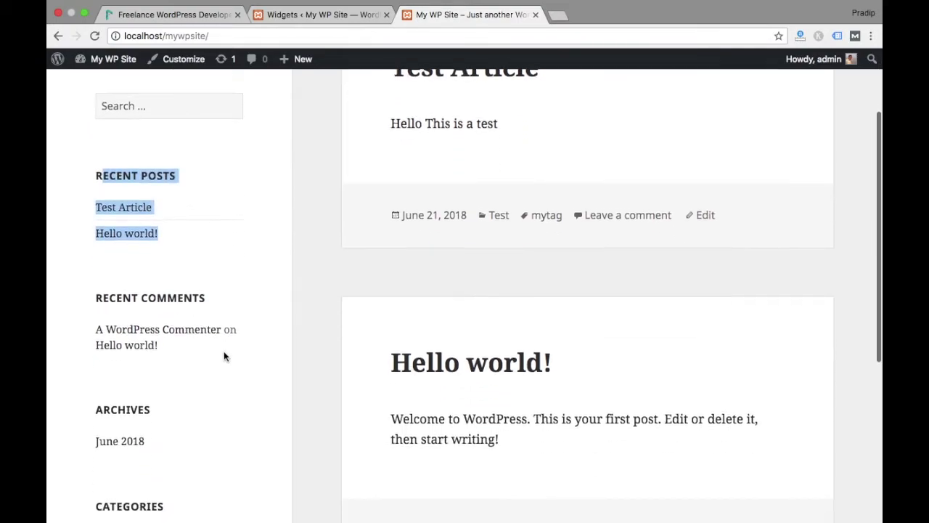
left_click_drag(93, 286, 174, 331)
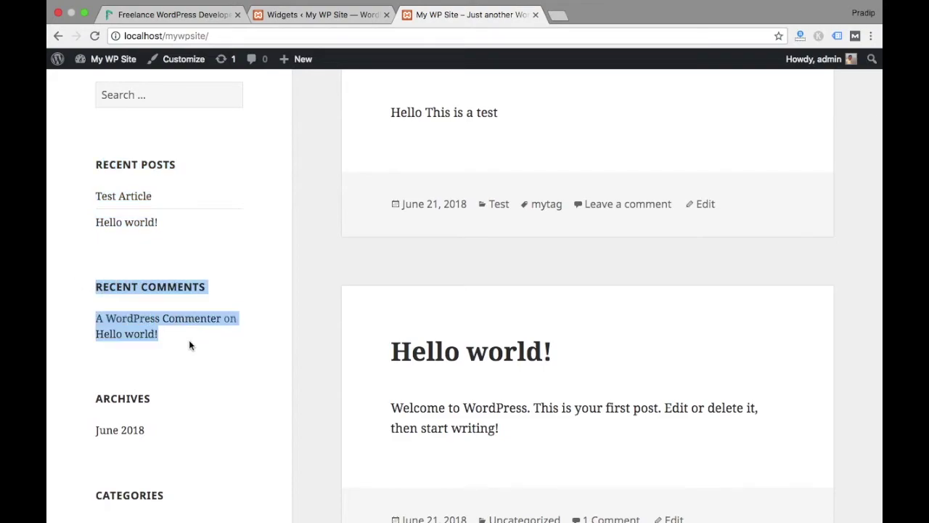
scroll(191, 345, "down", 3)
scroll(247, 241, "up", 2)
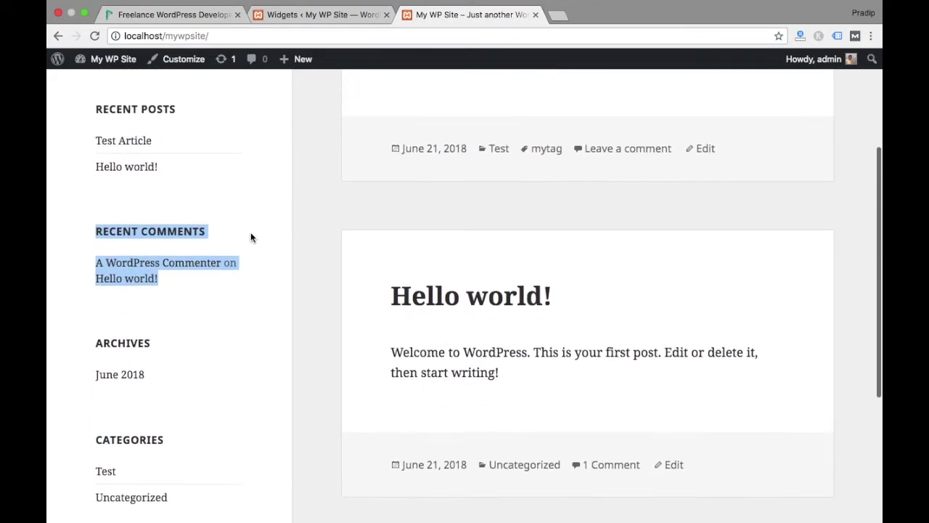
left_click(329, 15)
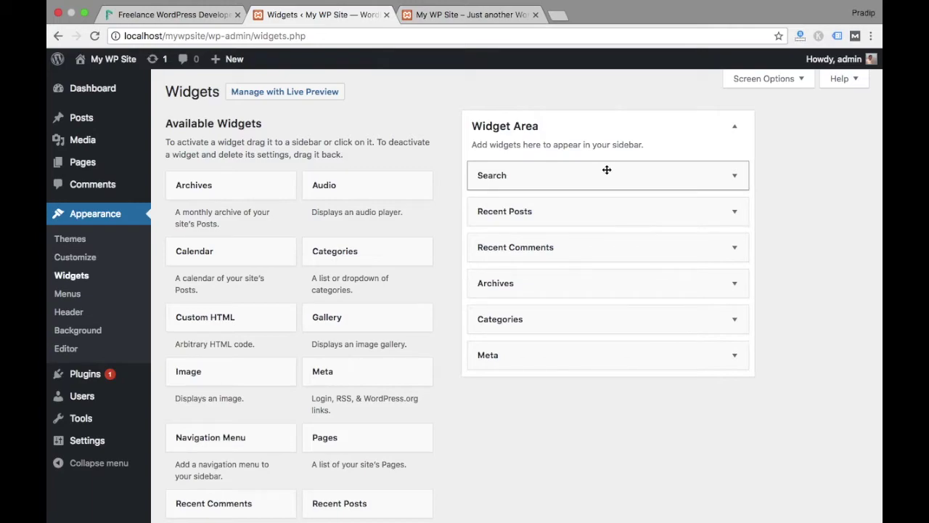
Move the Search widget below Recent Posts and check the new order on the front page
left_click_drag(600, 170, 600, 210)
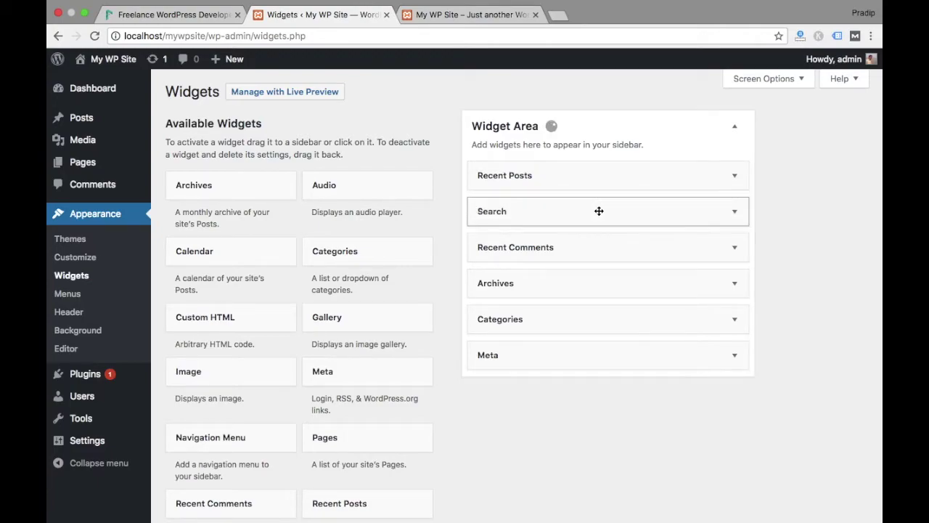
left_click(444, 16)
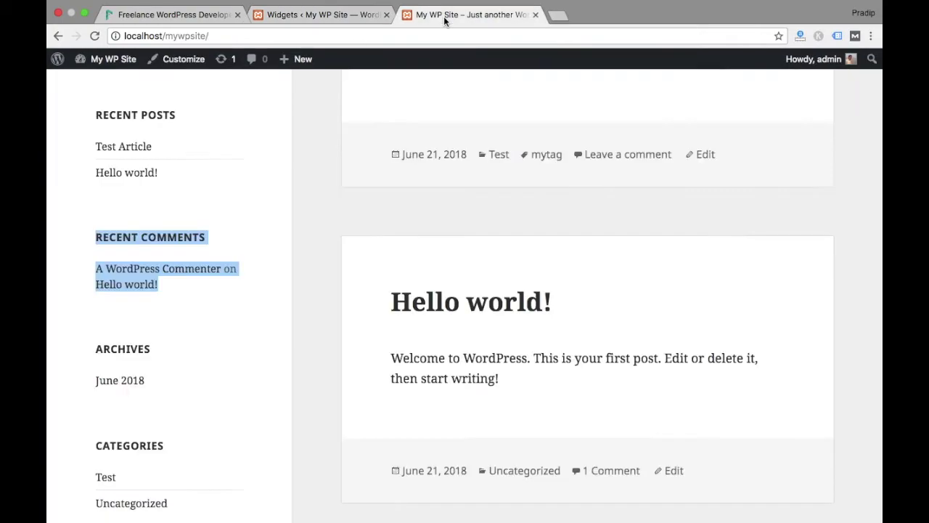
left_click(94, 35)
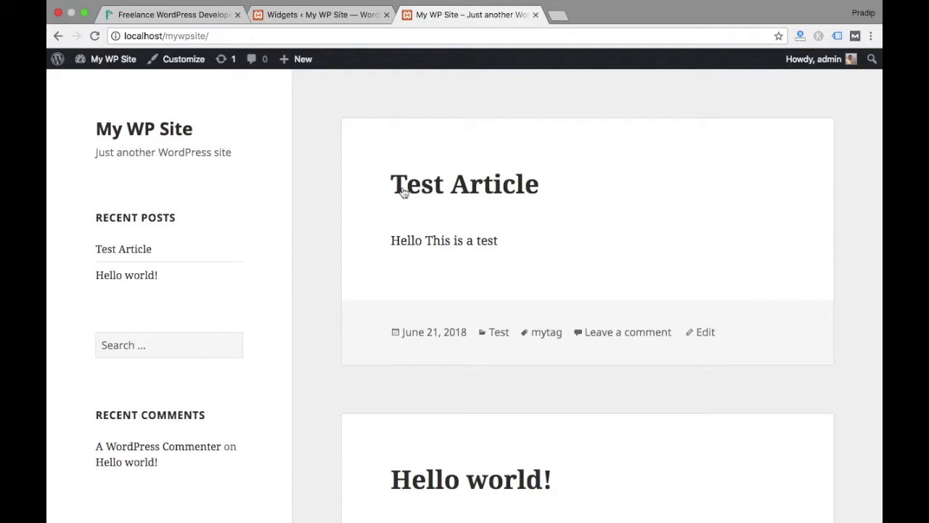
left_click(338, 19)
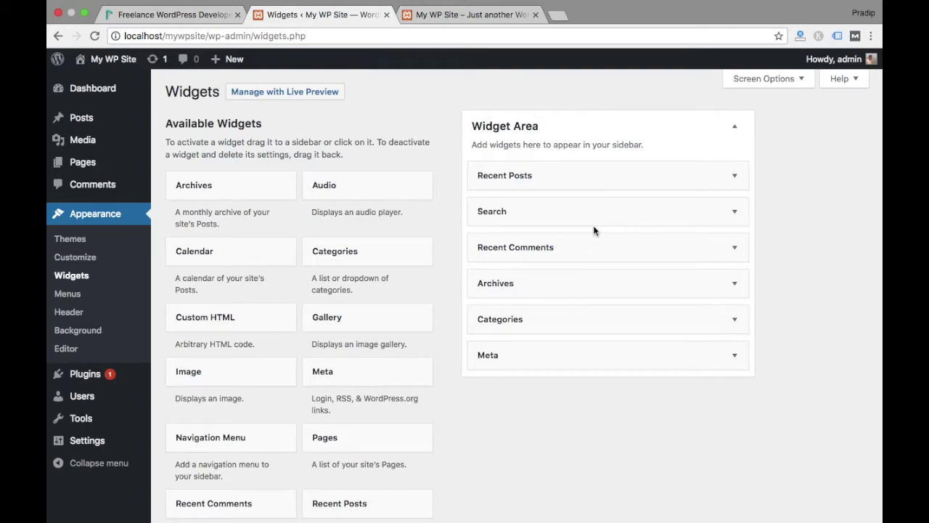
Delete the Search widget from the sidebar and confirm its removal on the front page
left_click(619, 213)
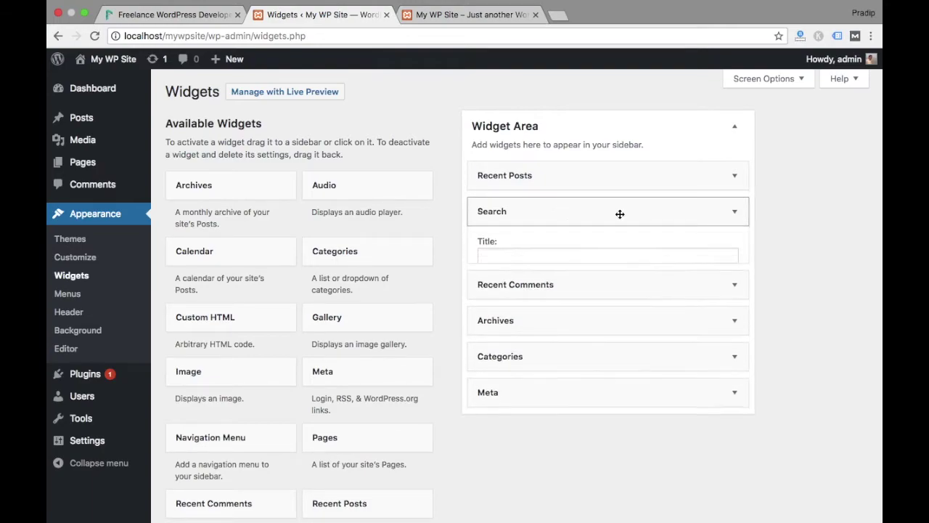
left_click(490, 279)
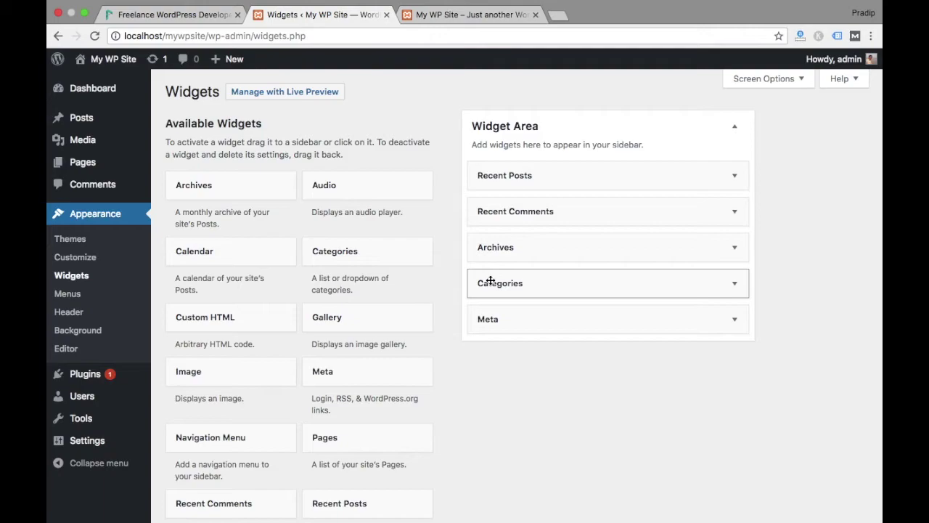
left_click(465, 15)
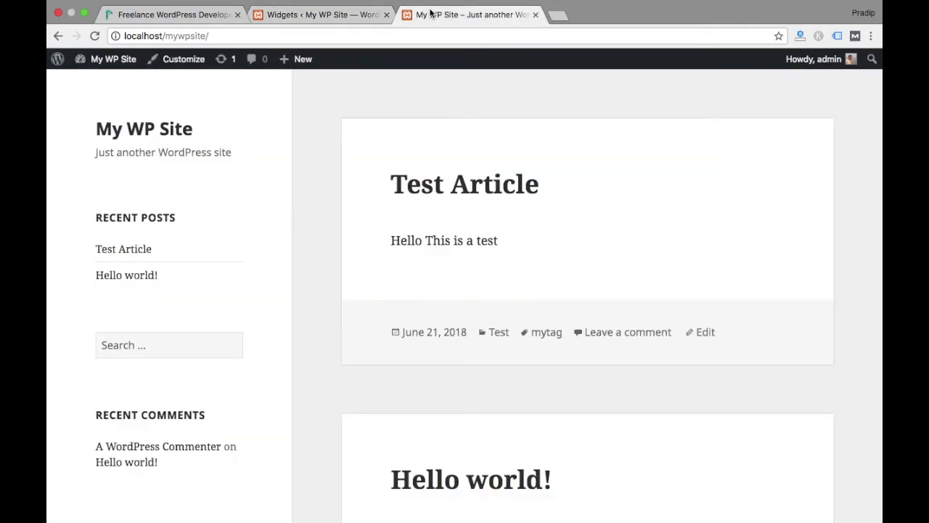
left_click(95, 36)
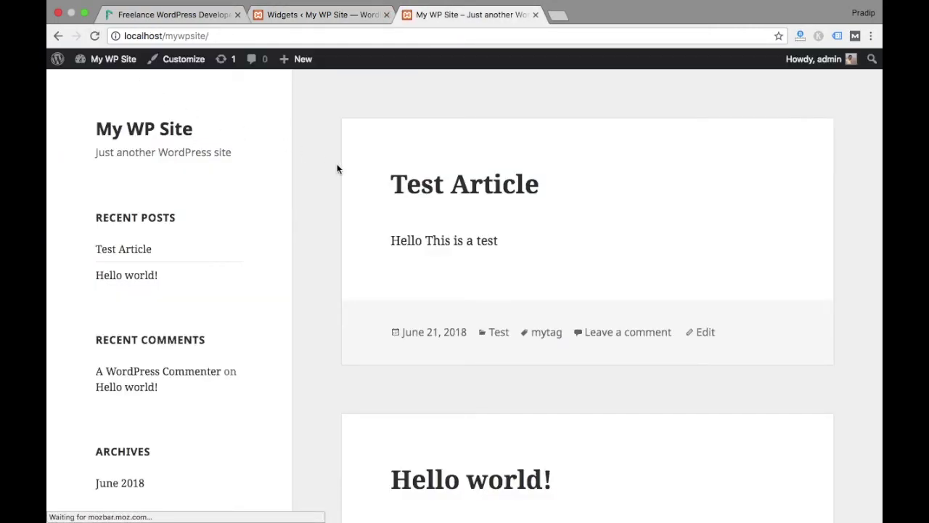
left_click(337, 21)
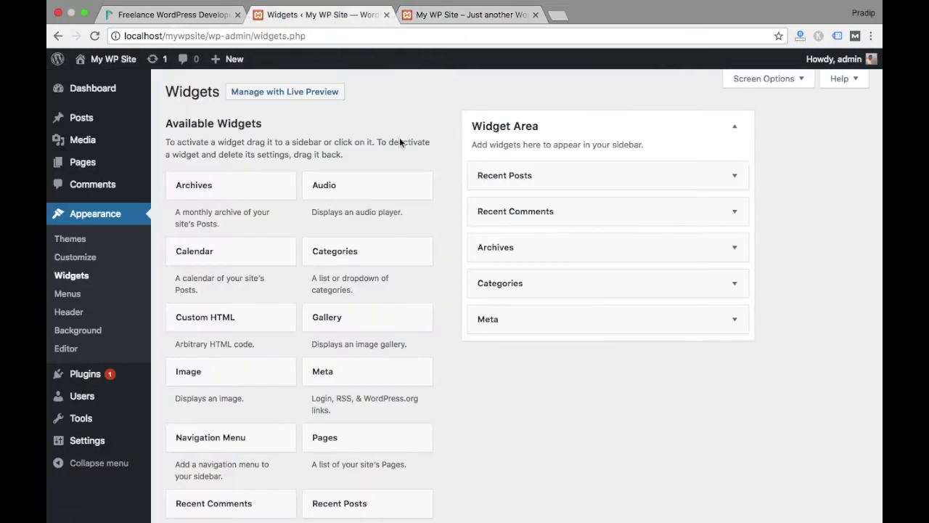
Drag the Calendar widget into the sidebar Widget Area under Recent Posts
scroll(458, 273, "down", 10)
scroll(458, 273, "up", 10)
scroll(251, 145, "down", 2)
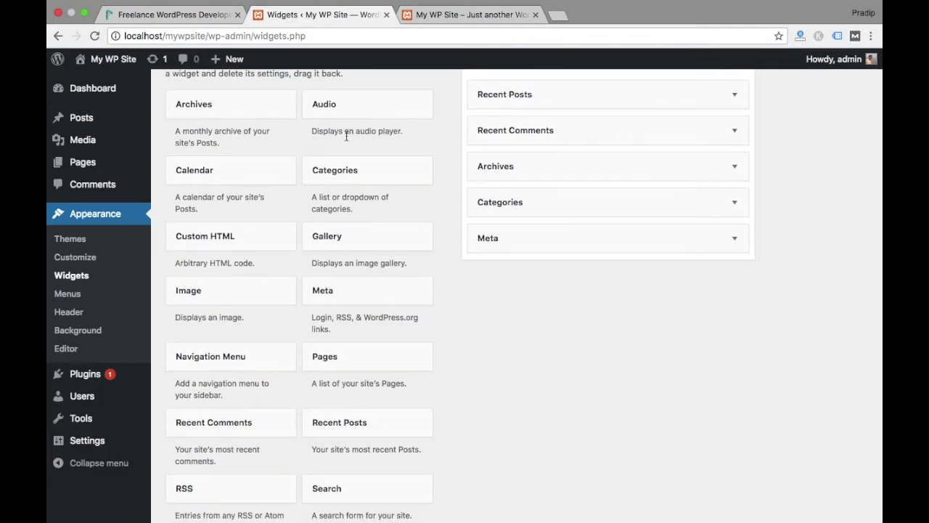
scroll(316, 317, "down", 7)
scroll(317, 322, "up", 8)
scroll(317, 322, "up", 2)
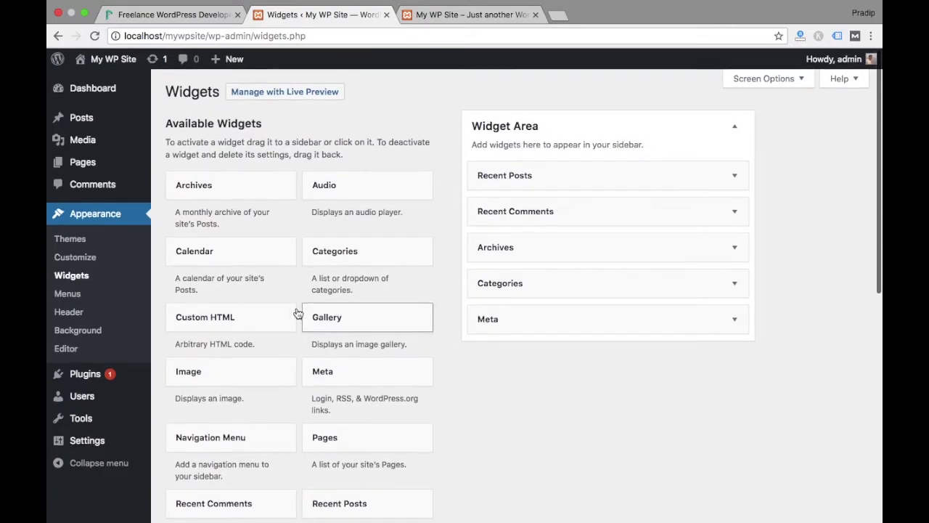
left_click_drag(222, 248, 549, 209)
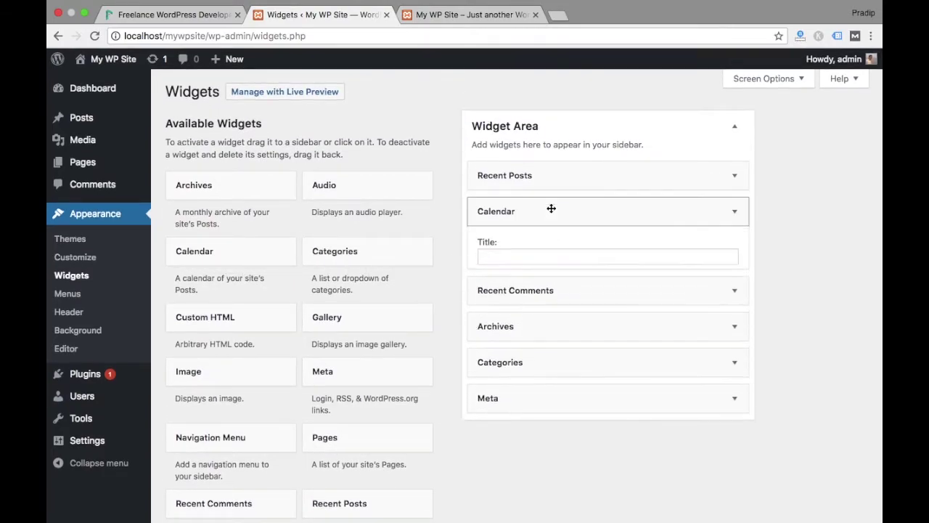
Reload the front page to confirm the June 2018 calendar appears in the sidebar
left_click(455, 15)
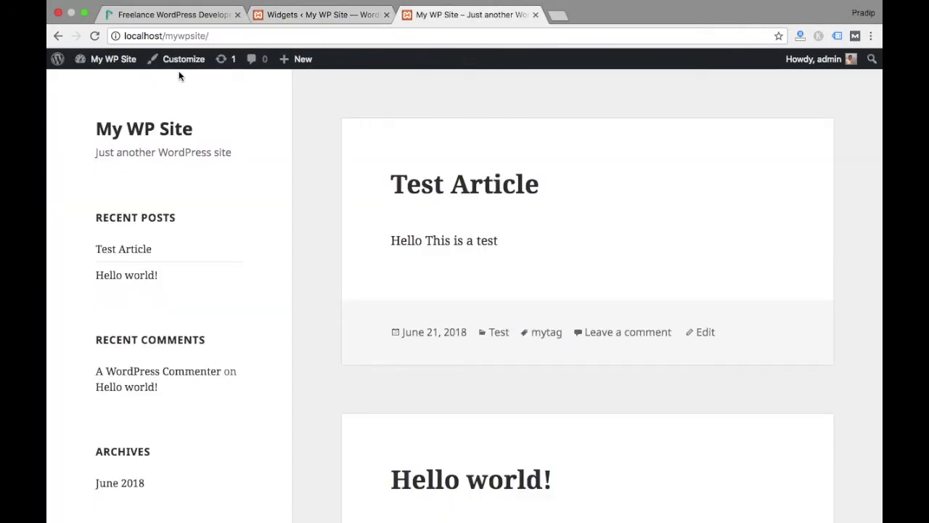
left_click(95, 35)
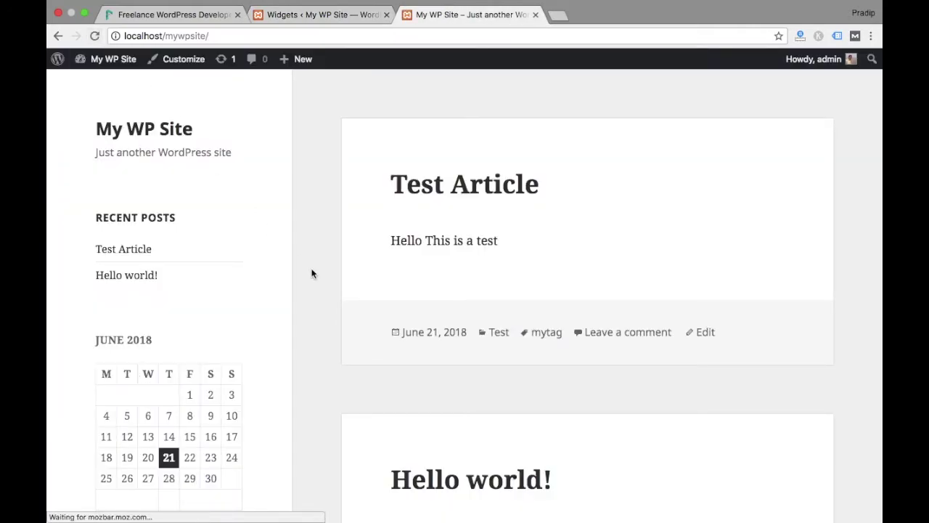
scroll(313, 273, "down", 2)
scroll(312, 273, "down", 1)
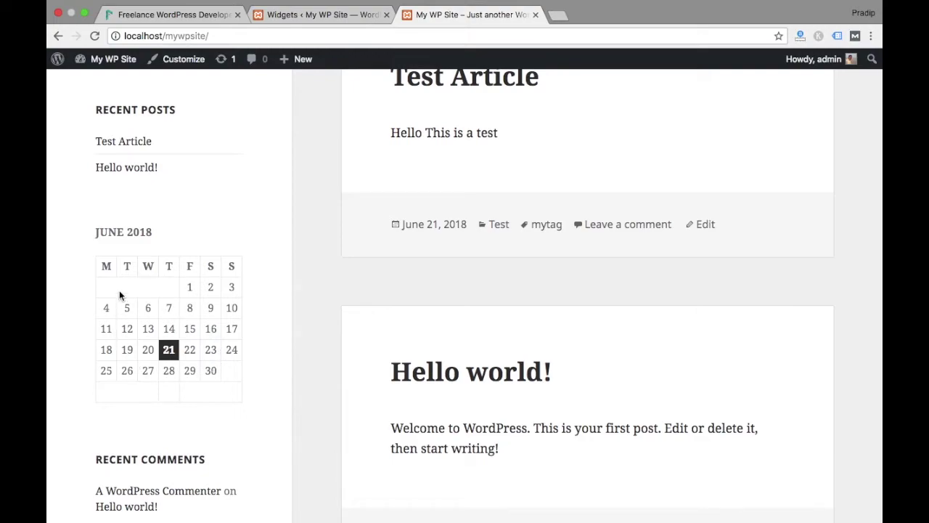
left_click(323, 14)
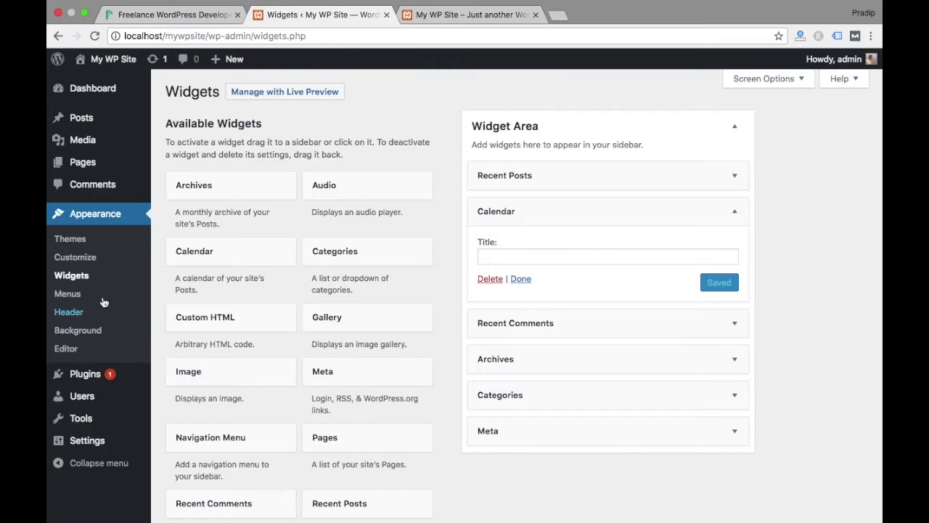
left_click(67, 294)
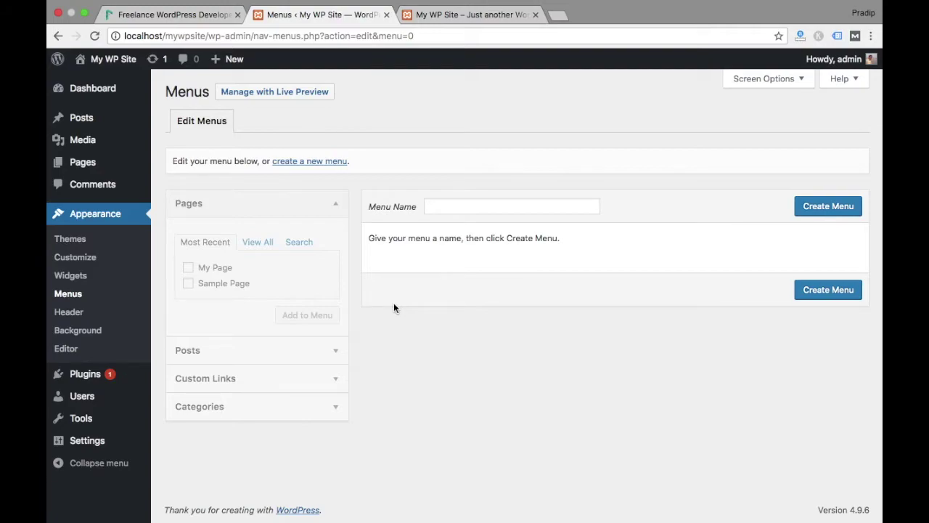
Create a new menu named 'Primary Menu' and assign it to the Primary Menu location
left_click(471, 208)
type("Primary Menu")
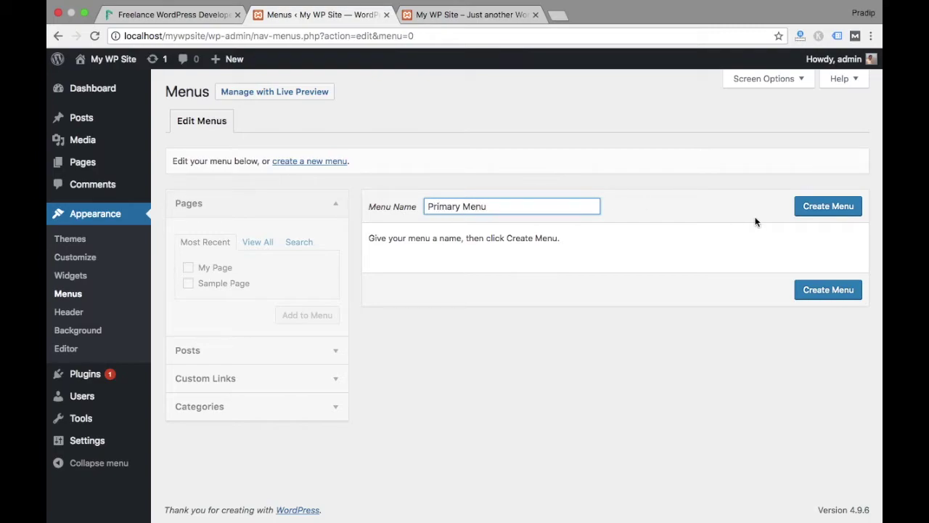
left_click(820, 212)
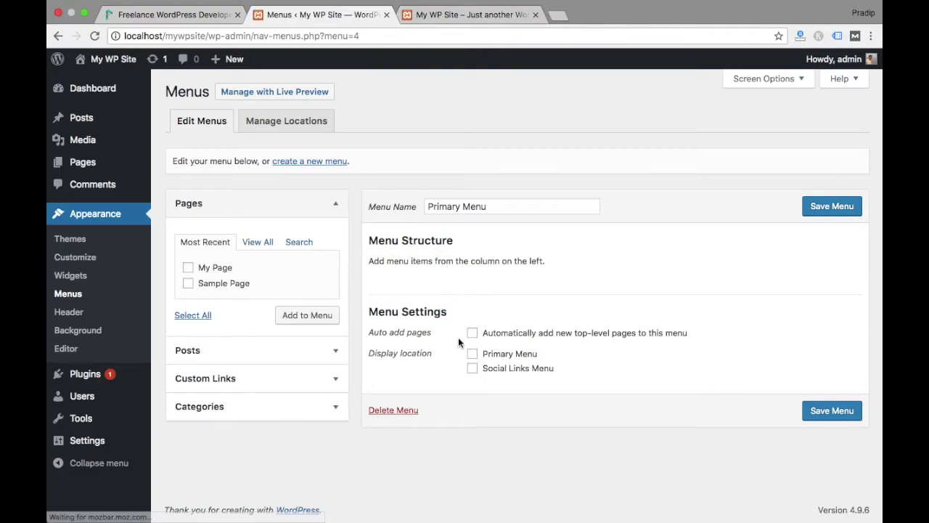
left_click(472, 354)
Add My Page and Sample Page to the menu, put Sample Page first, and save
left_click(188, 268)
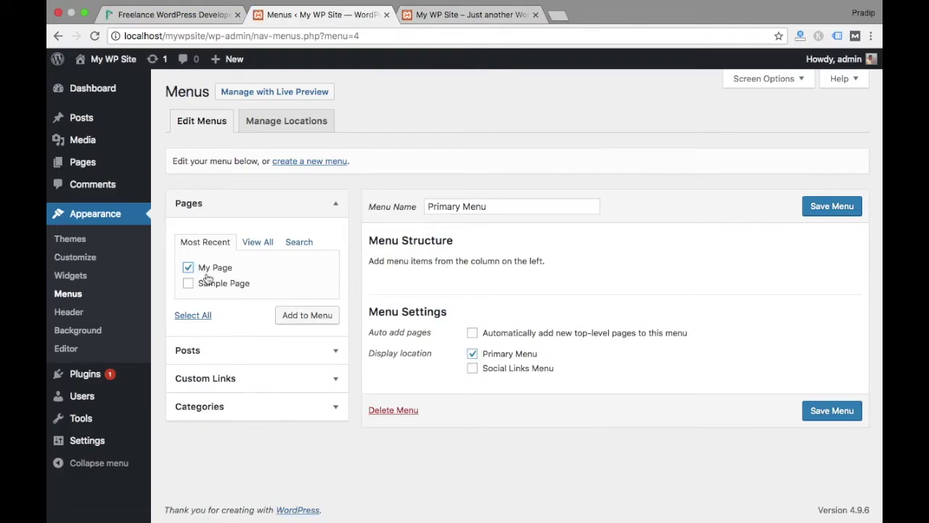
left_click(188, 283)
left_click(307, 315)
scroll(422, 209, "down", 1)
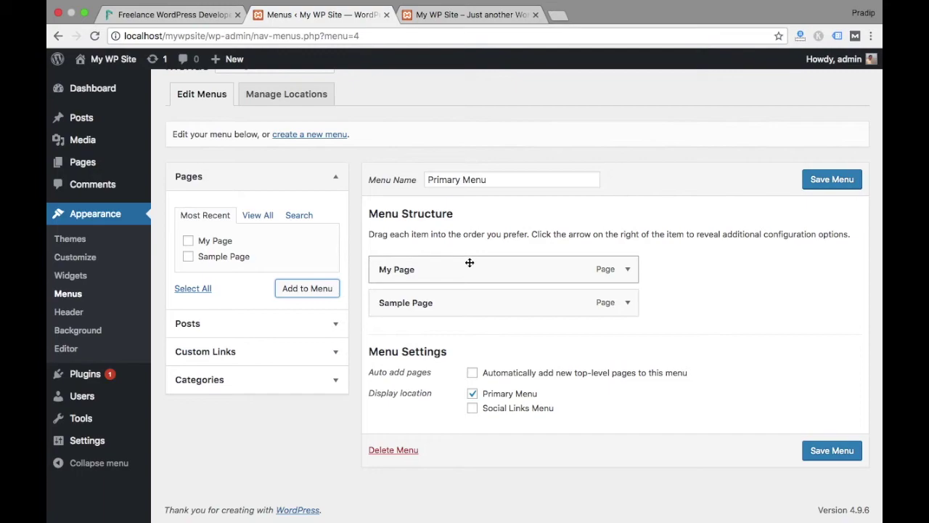
left_click(473, 395)
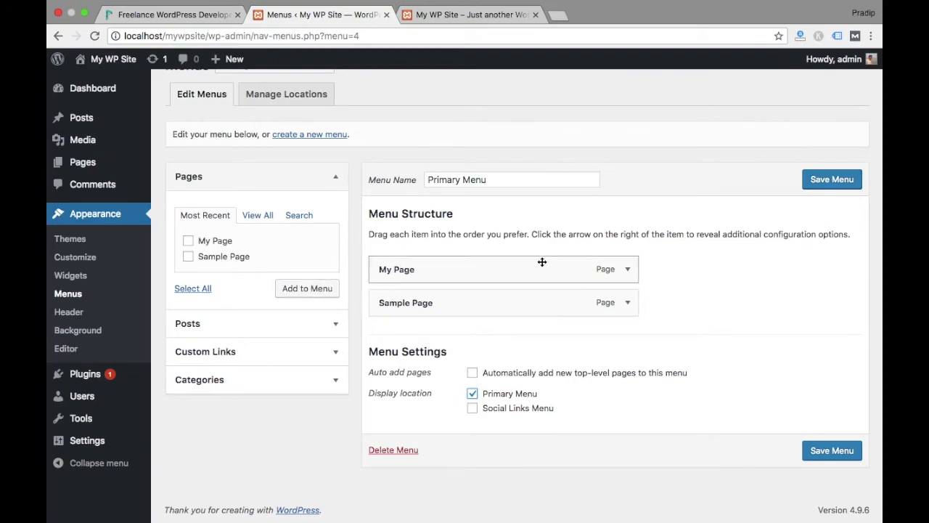
mouse_move(523, 296)
left_mouse_down()
mouse_move(517, 244)
mouse_move(527, 335)
mouse_move(513, 286)
mouse_move(530, 285)
left_mouse_up()
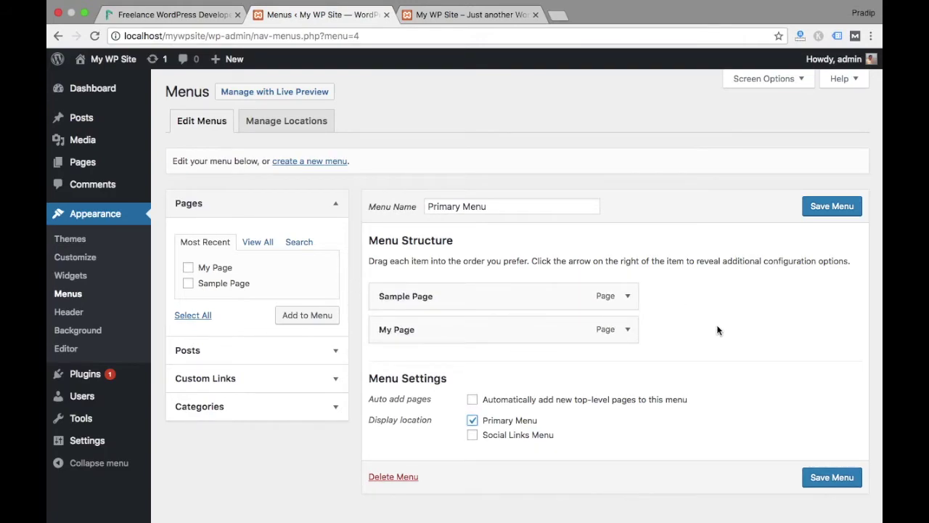
left_click(832, 206)
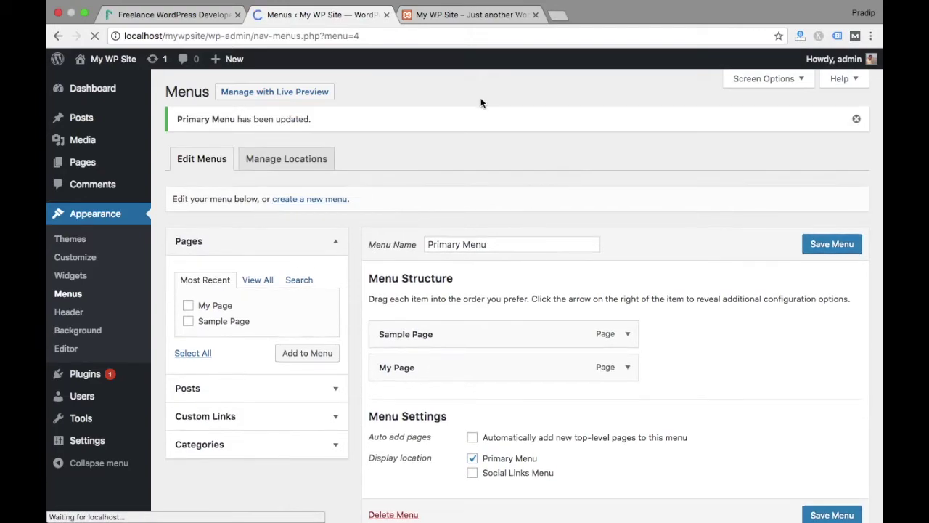
Reload the front page to check the Sample Page and My Page menu, then return to Themes
left_click(453, 19)
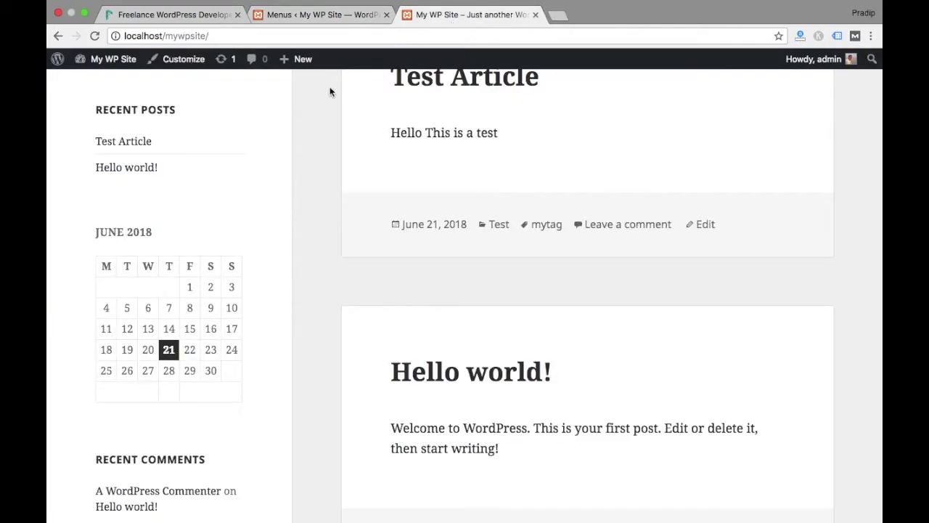
key("super+r")
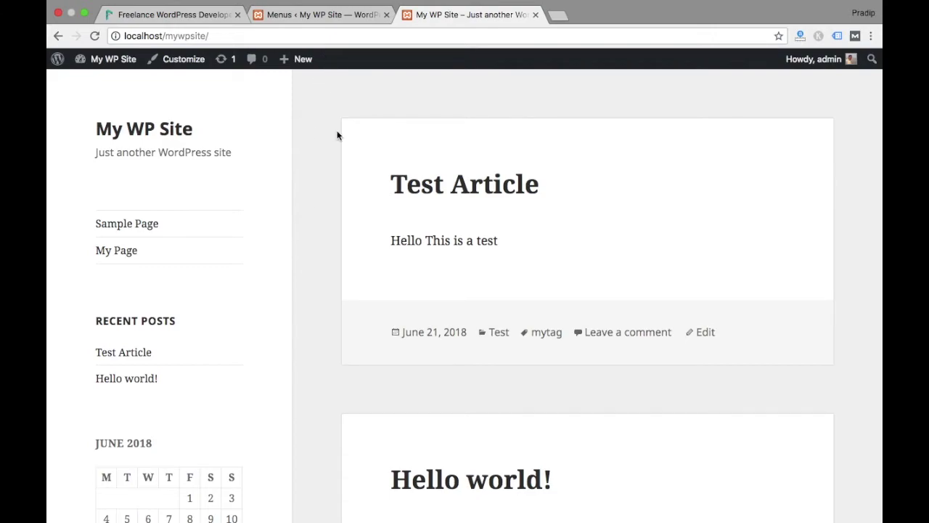
left_click(323, 25)
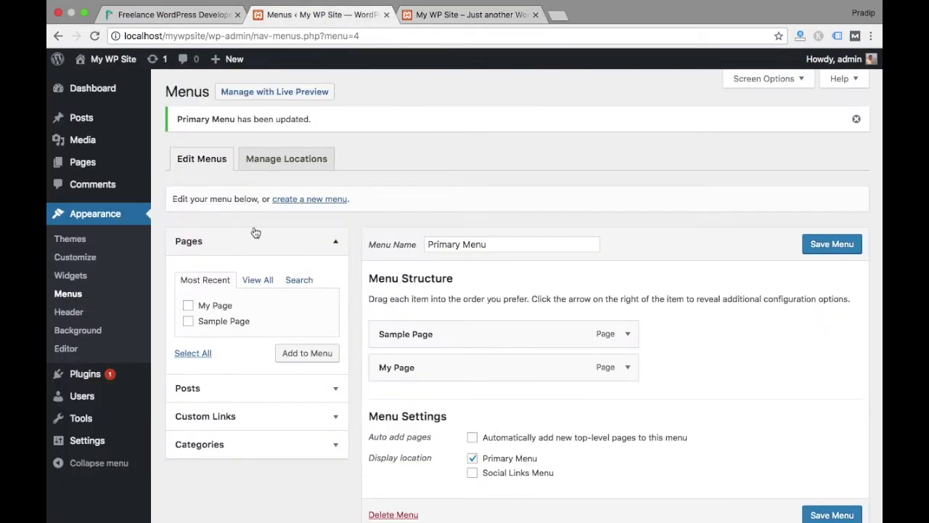
left_click(64, 245)
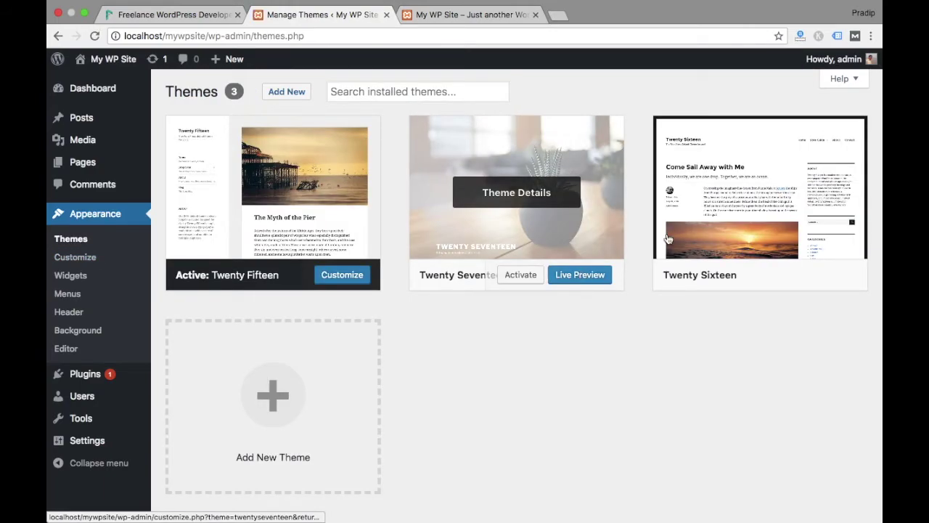
Activate Twenty Sixteen and scroll through the reloaded front page in its new layout
left_click(763, 280)
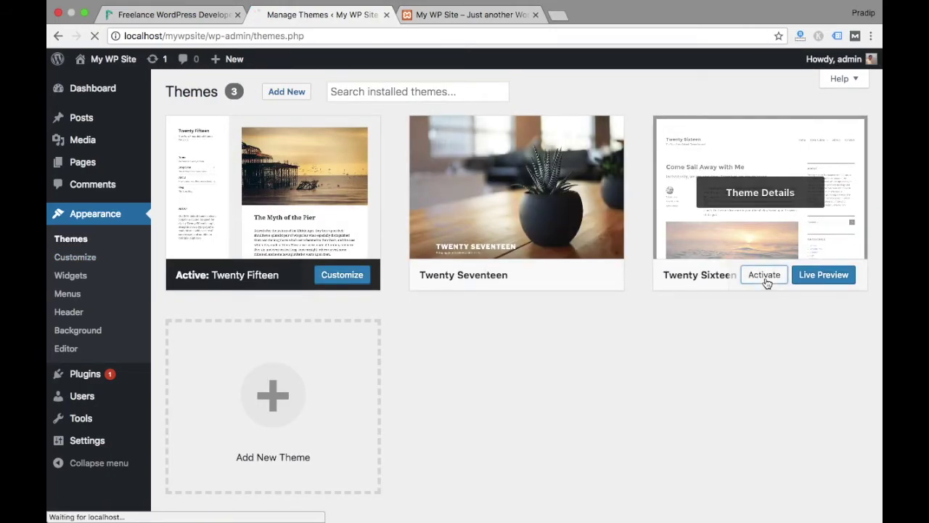
left_click(472, 14)
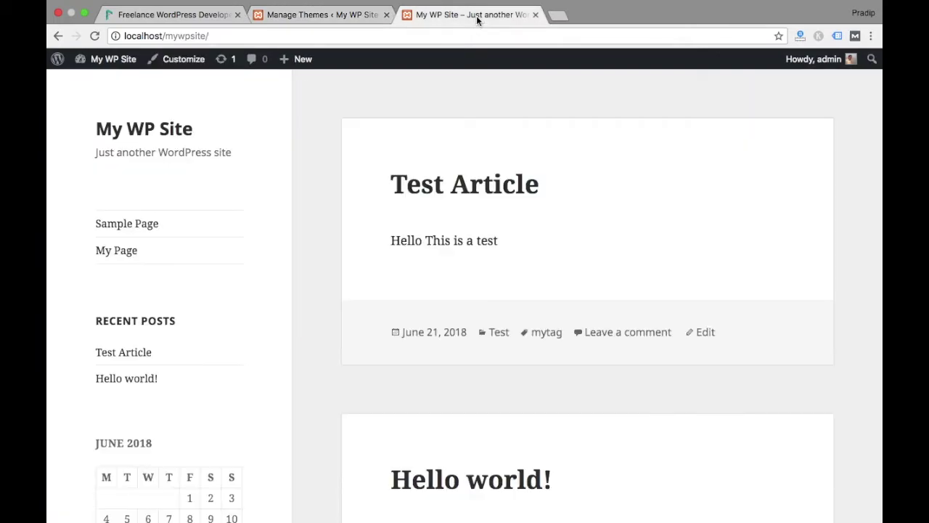
left_click(94, 36)
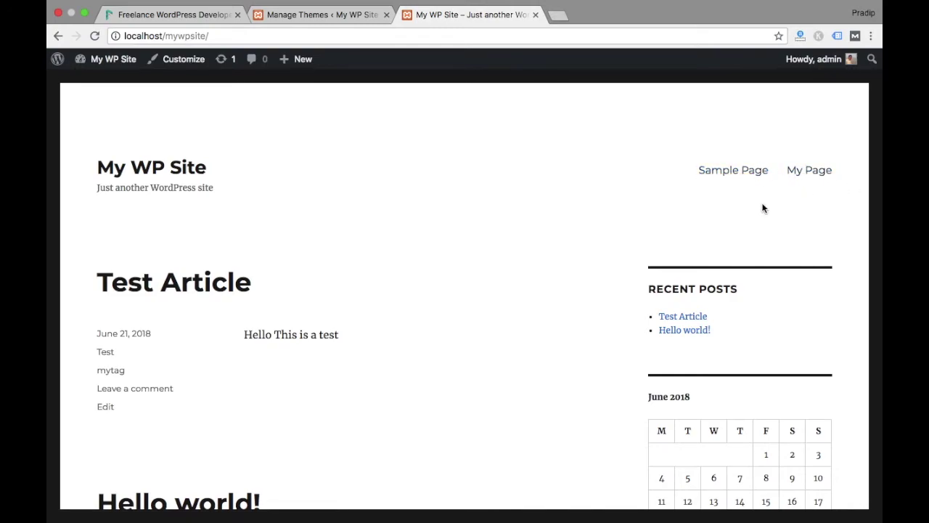
scroll(646, 261, "down", 10)
scroll(646, 261, "down", 5)
scroll(646, 261, "up", 15)
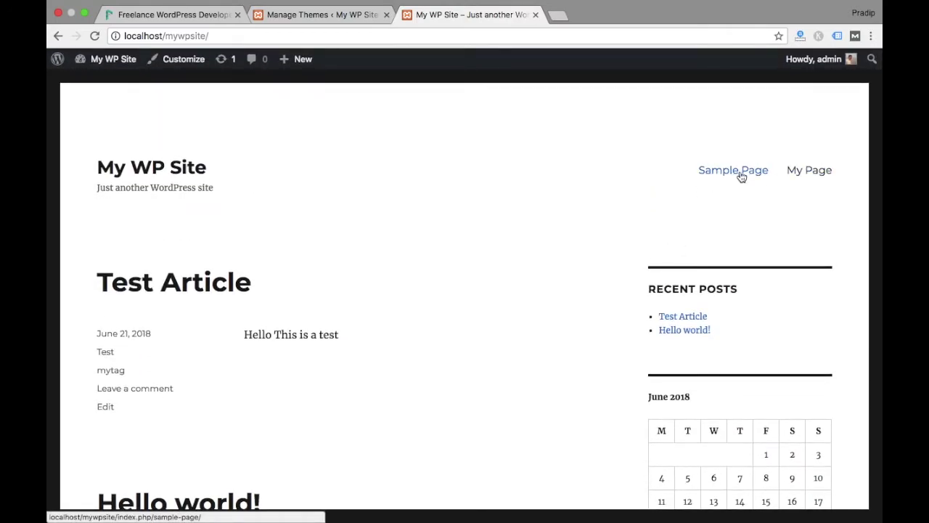
scroll(755, 243, "down", 3)
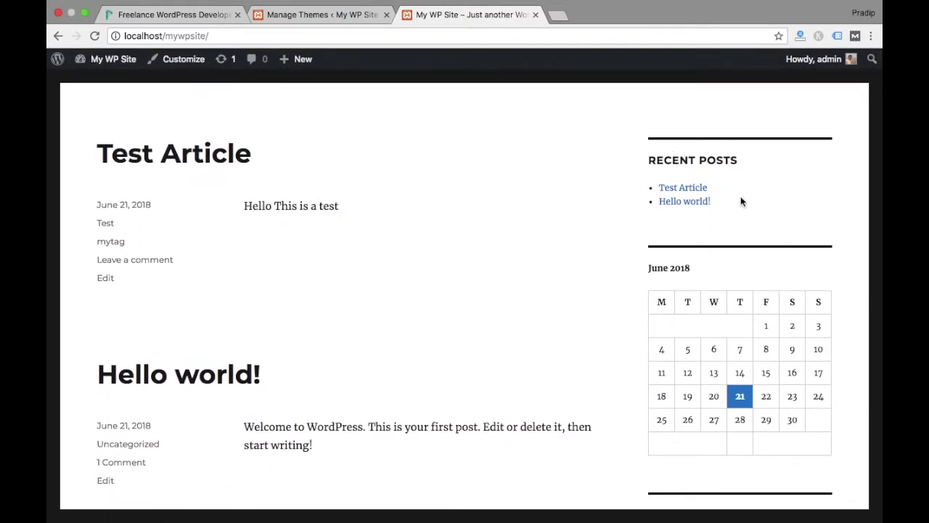
scroll(745, 251, "down", 12)
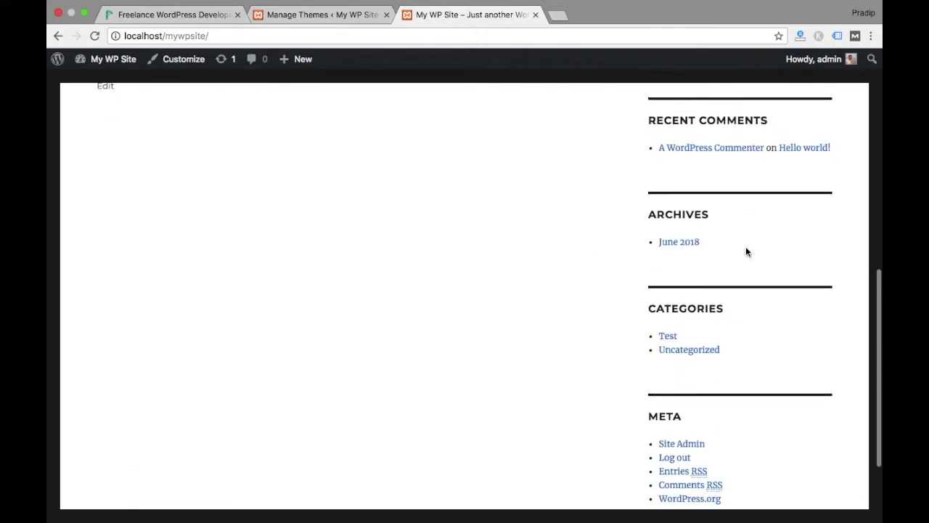
scroll(746, 251, "up", 15)
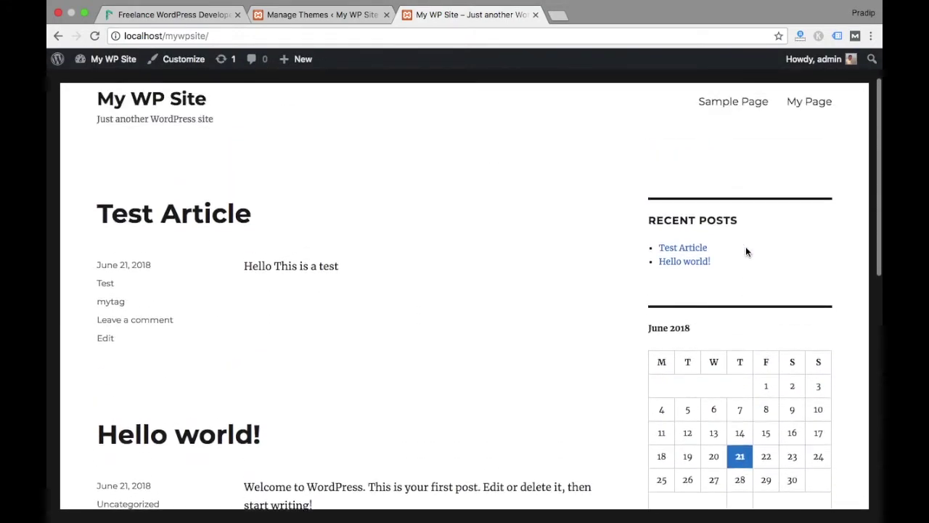
scroll(525, 274, "down", 4)
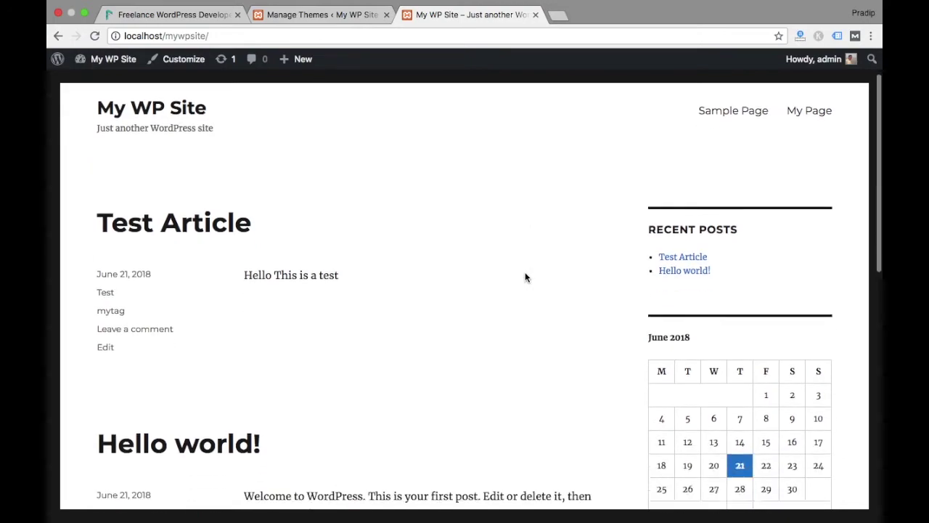
scroll(734, 342, "down", 9)
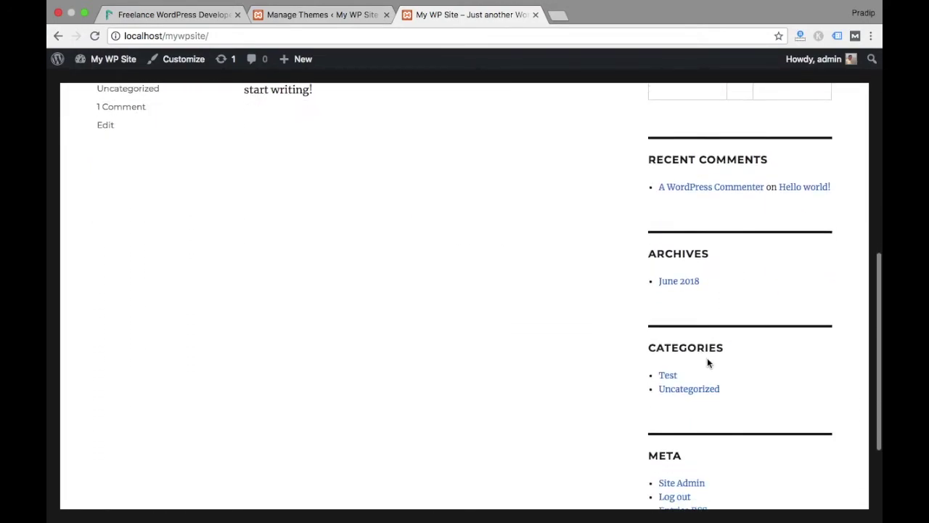
left_click(321, 16)
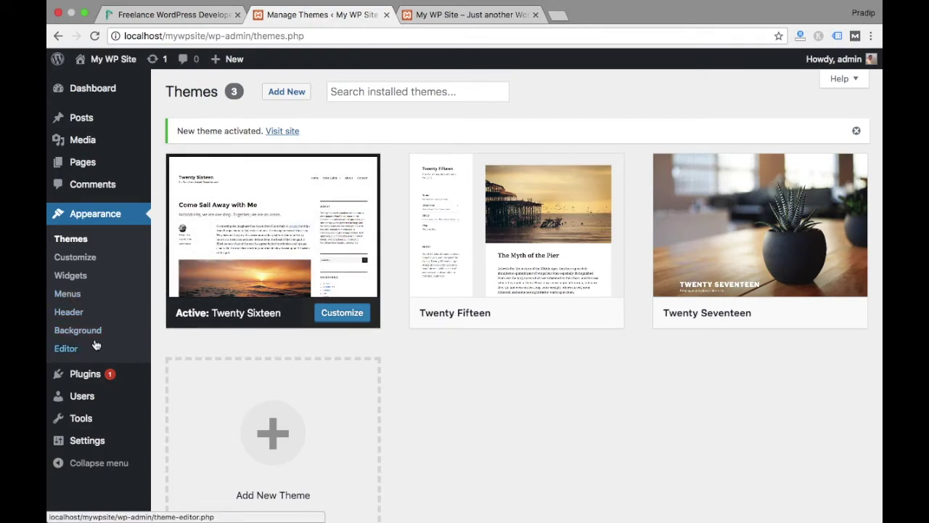
View Twenty Sixteen's Header and Background image settings in the Customizer, closing each without changes
left_click(75, 313)
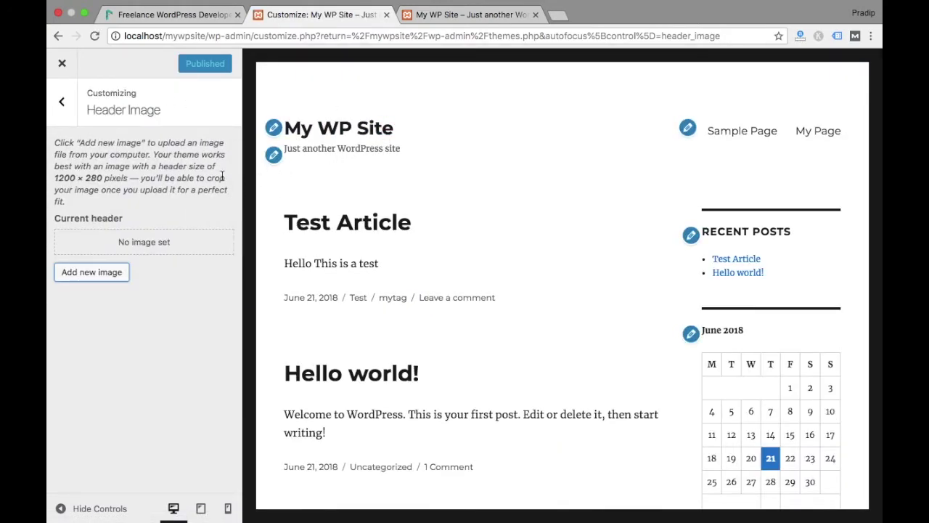
left_click(63, 66)
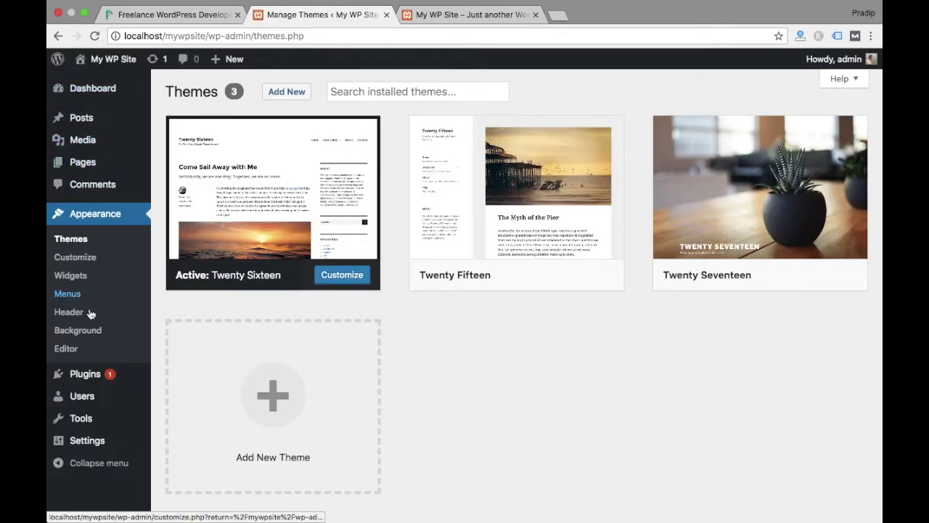
left_click(73, 330)
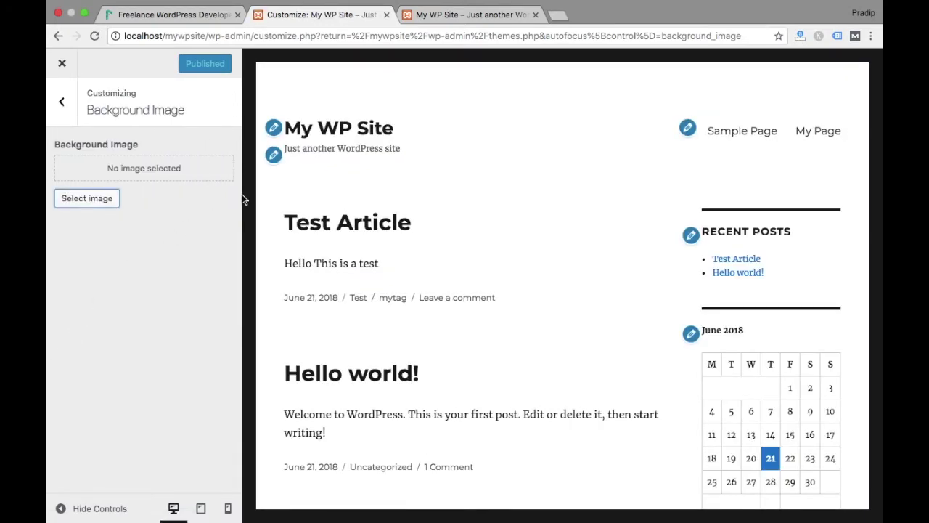
left_click(63, 70)
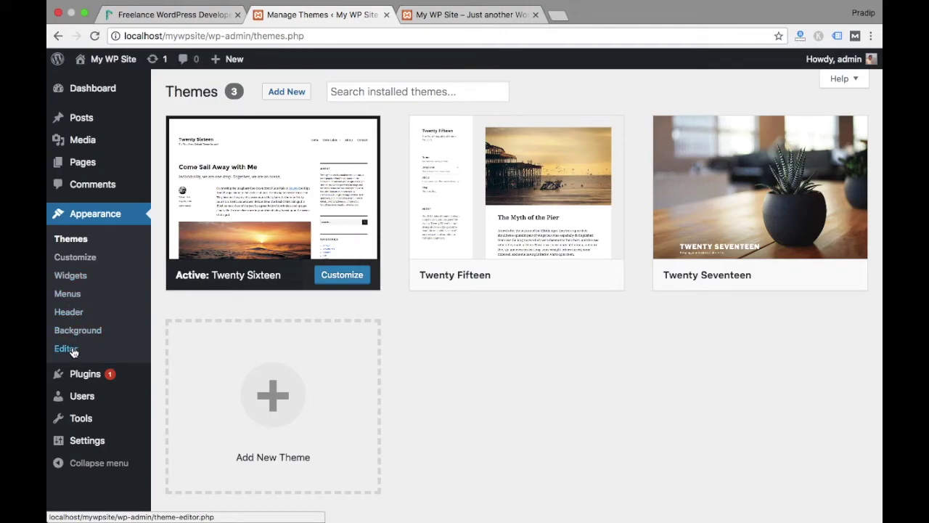
left_click(72, 352)
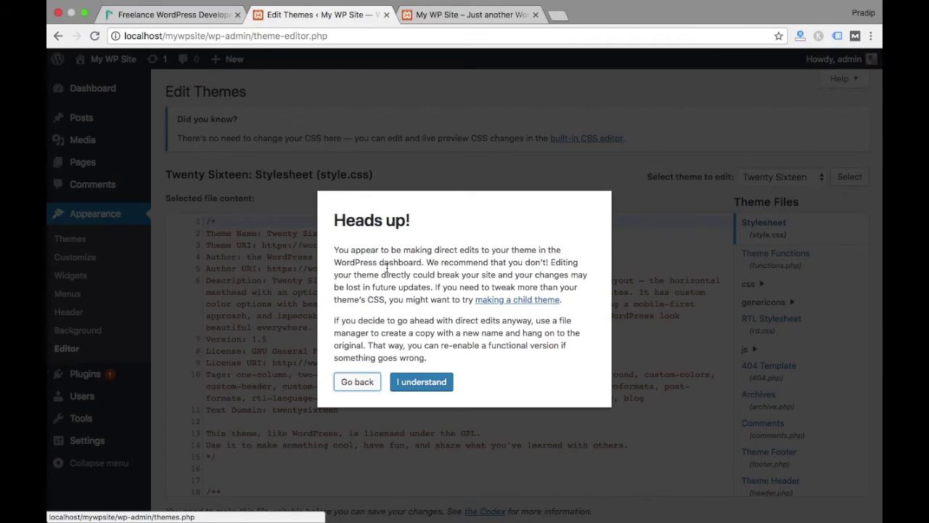
left_click(363, 381)
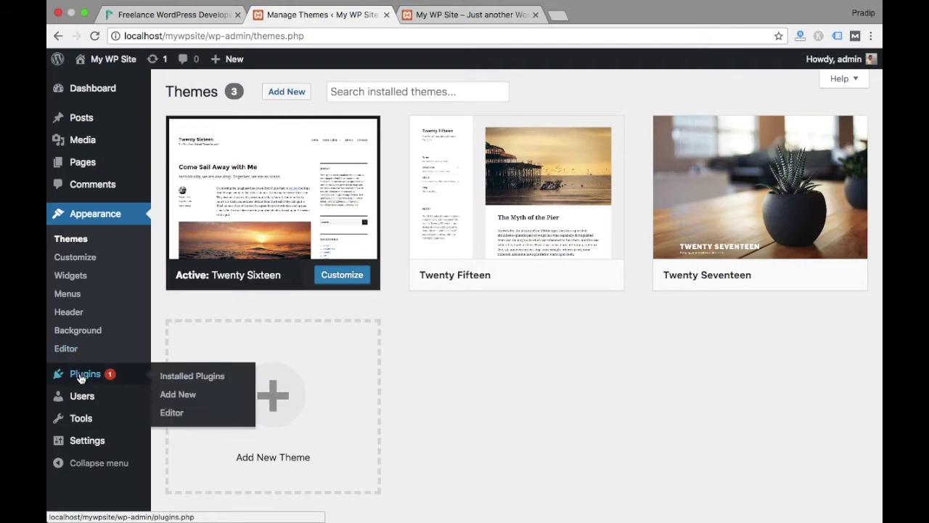
left_click(82, 376)
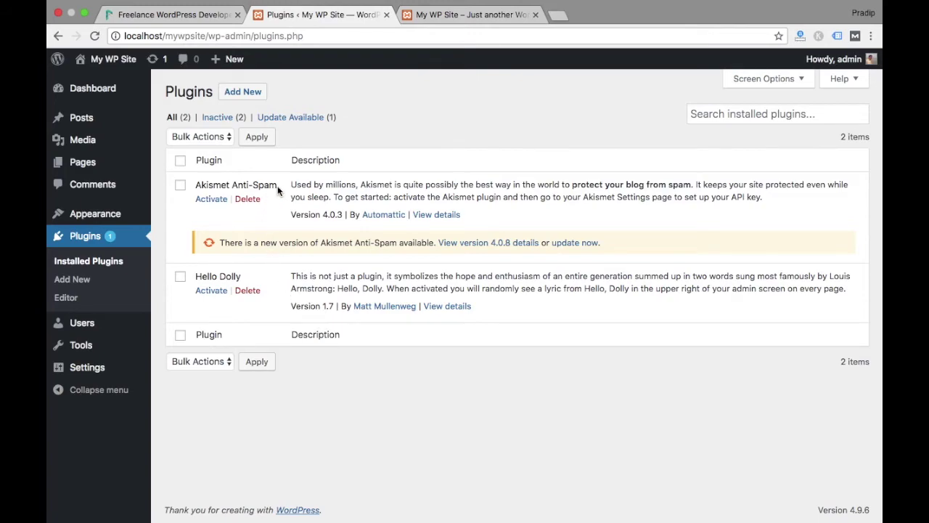
Open the Add Plugins page listing featured plugins such as Akismet Anti-Spam and Jetpack
left_click(249, 98)
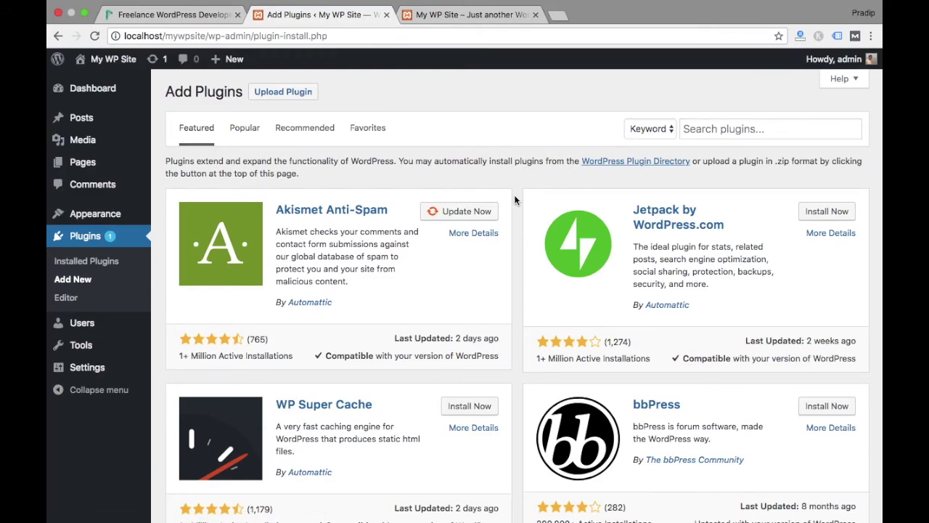
scroll(514, 194, "down", 5)
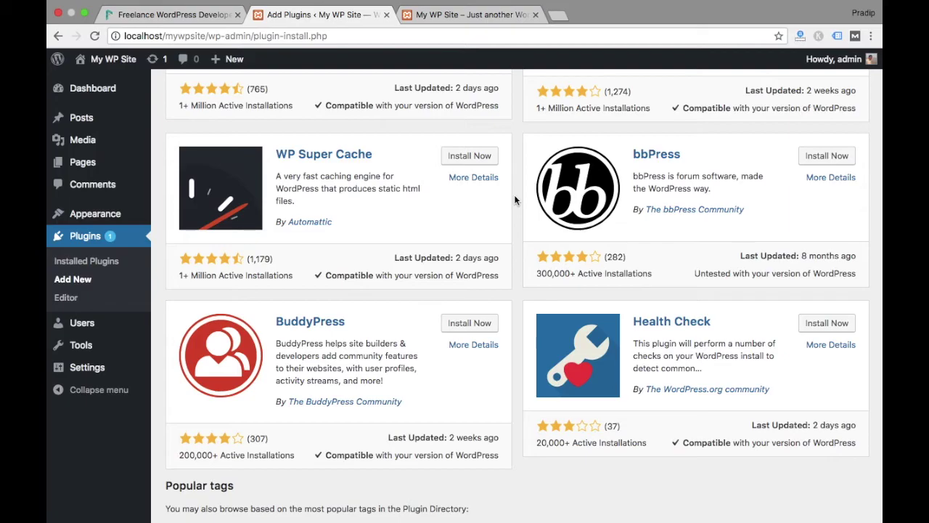
scroll(514, 195, "down", 5)
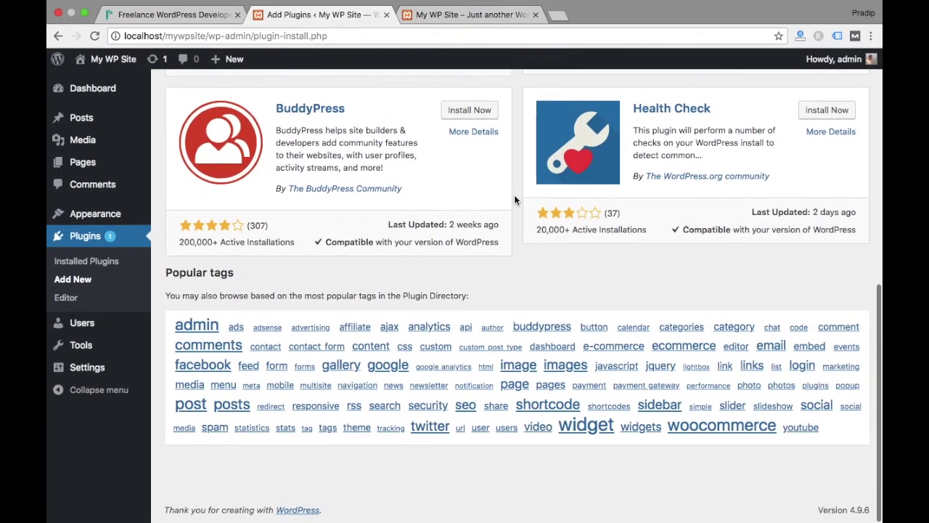
scroll(514, 194, "up", 11)
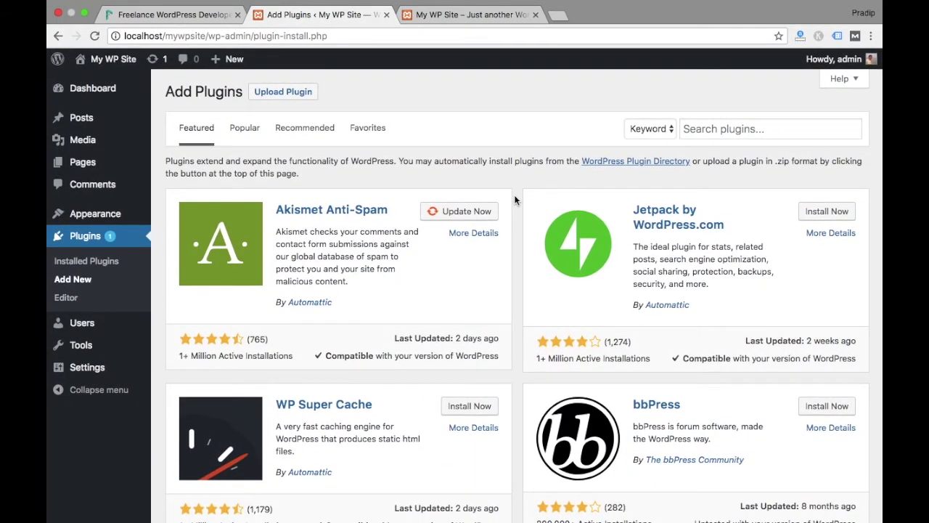
left_click(730, 129)
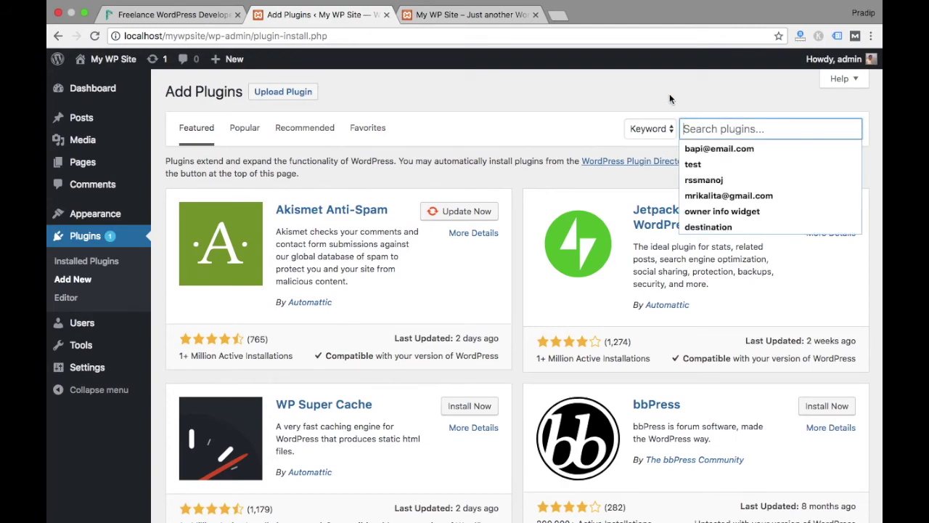
left_click(616, 90)
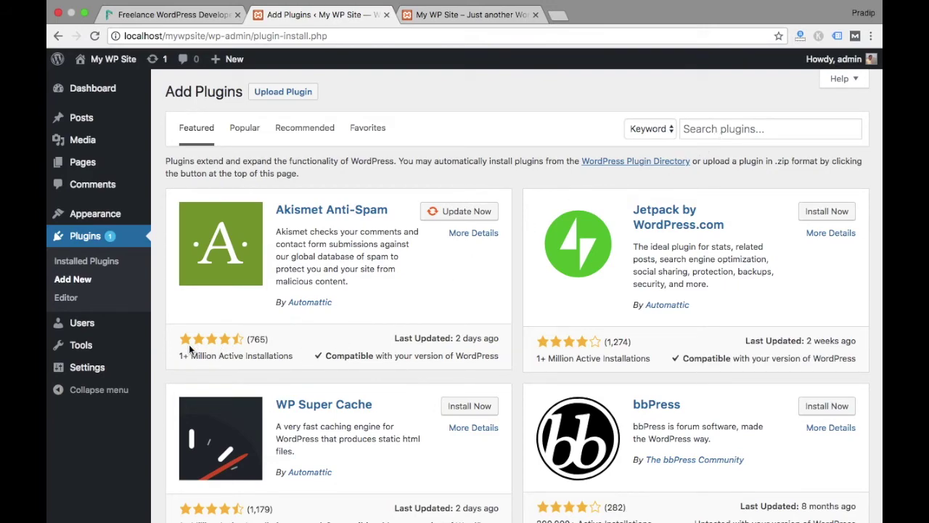
scroll(187, 349, "down", 1)
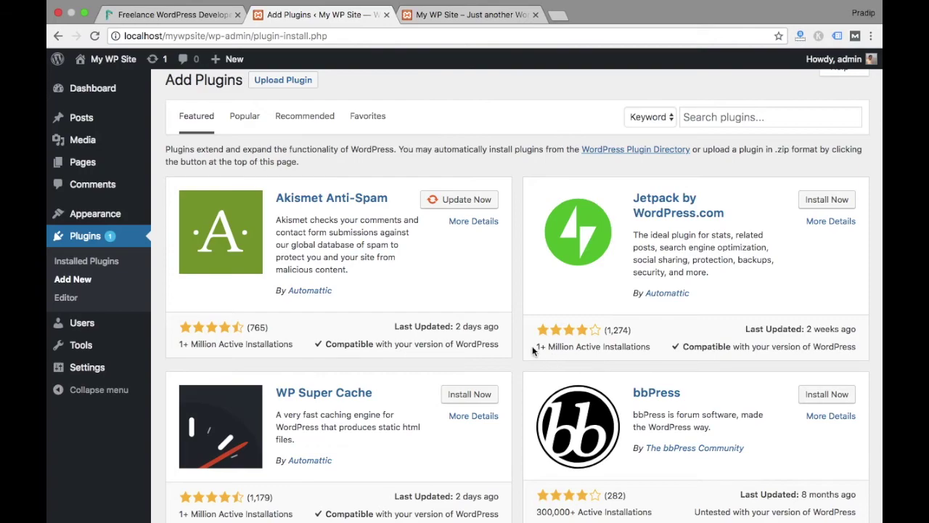
left_click_drag(535, 348, 574, 346)
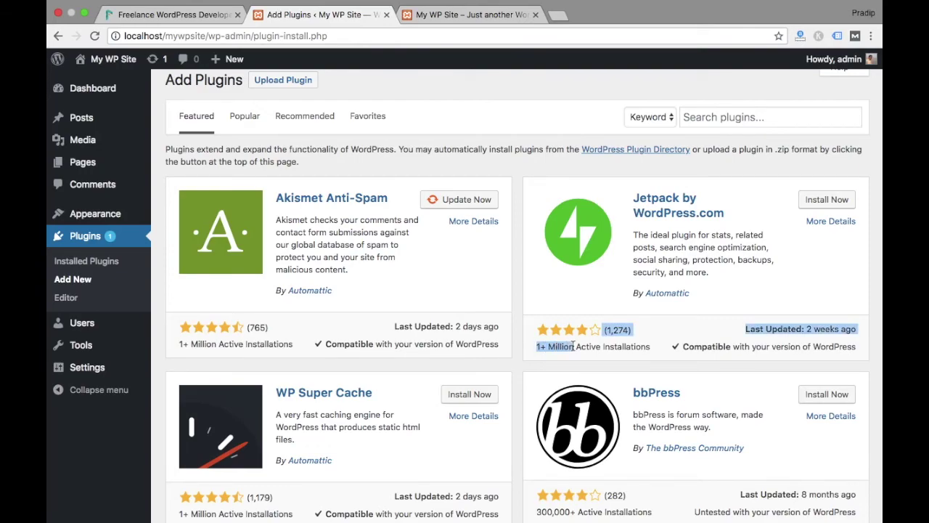
left_click(574, 346)
scroll(574, 345, "down", 5)
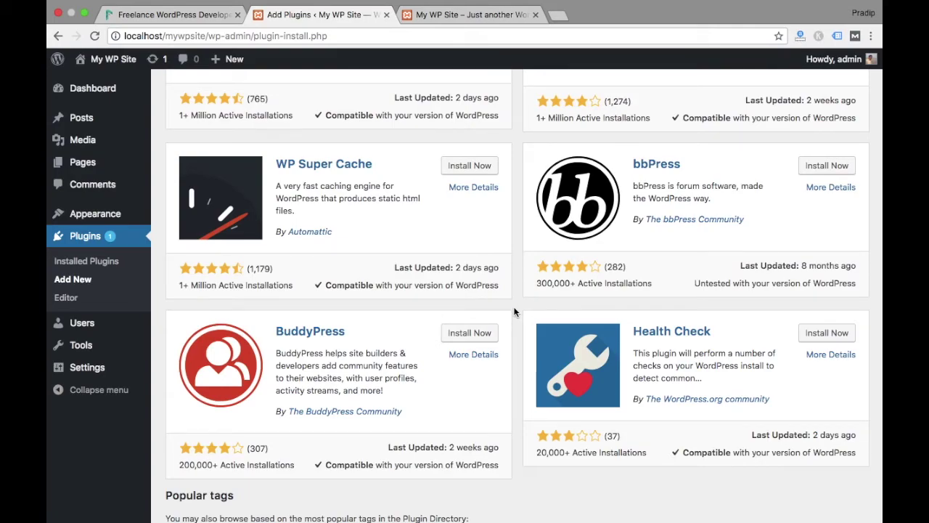
scroll(514, 312, "up", 4)
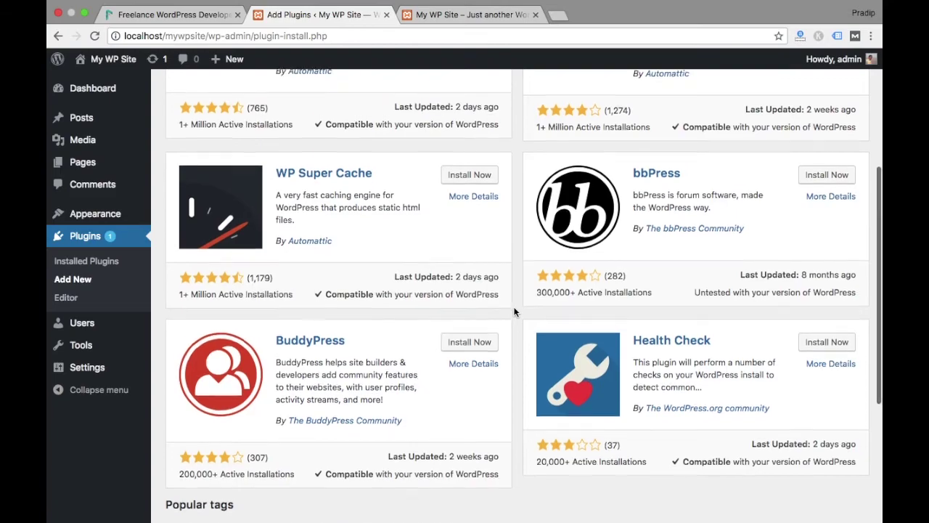
scroll(464, 218, "up", 2)
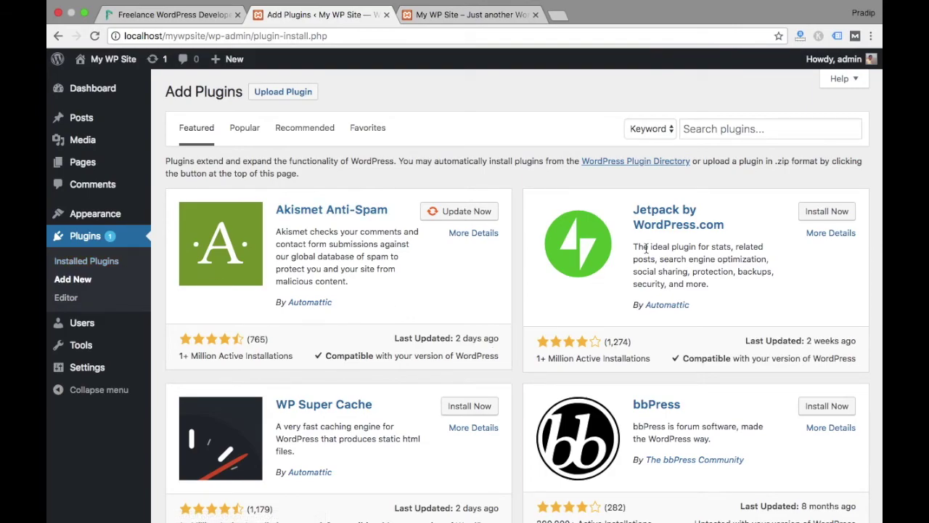
left_click_drag(634, 247, 711, 288)
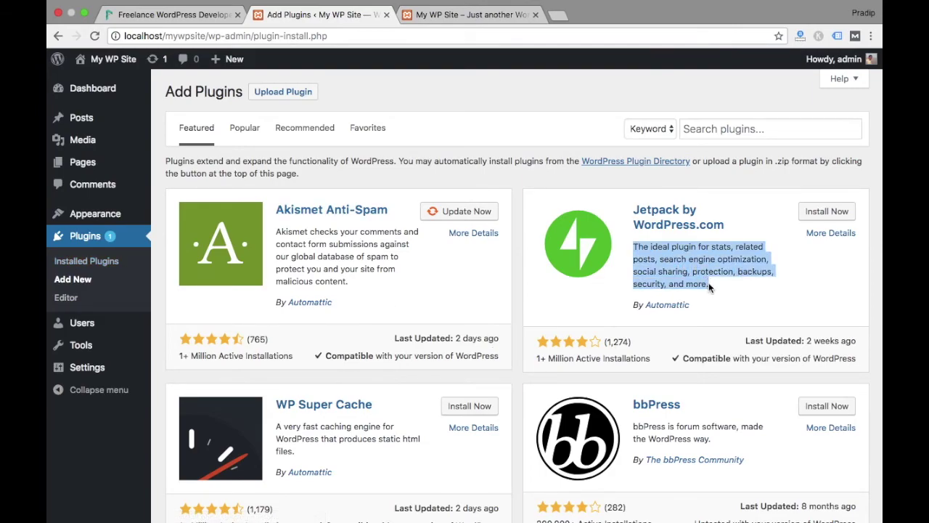
left_click(832, 234)
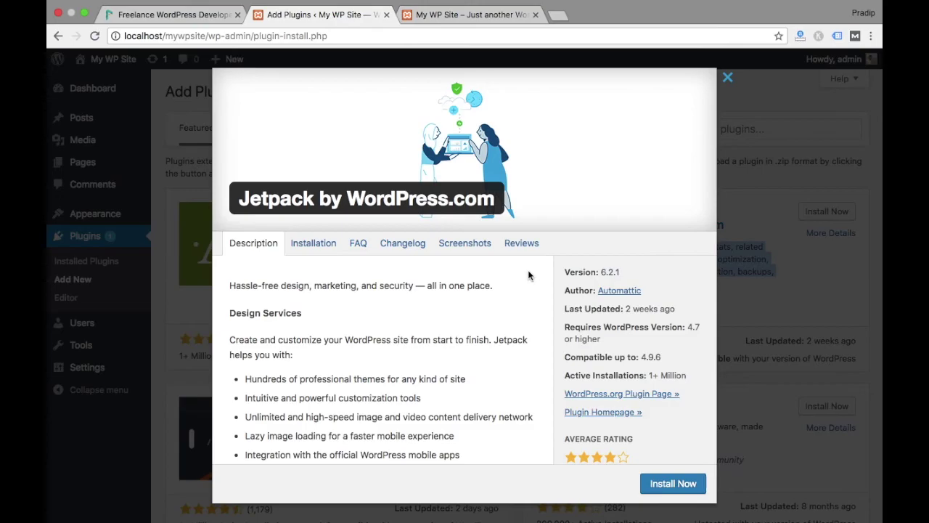
scroll(528, 275, "down", 5)
scroll(527, 231, "down", 5)
scroll(527, 228, "up", 10)
key("Escape")
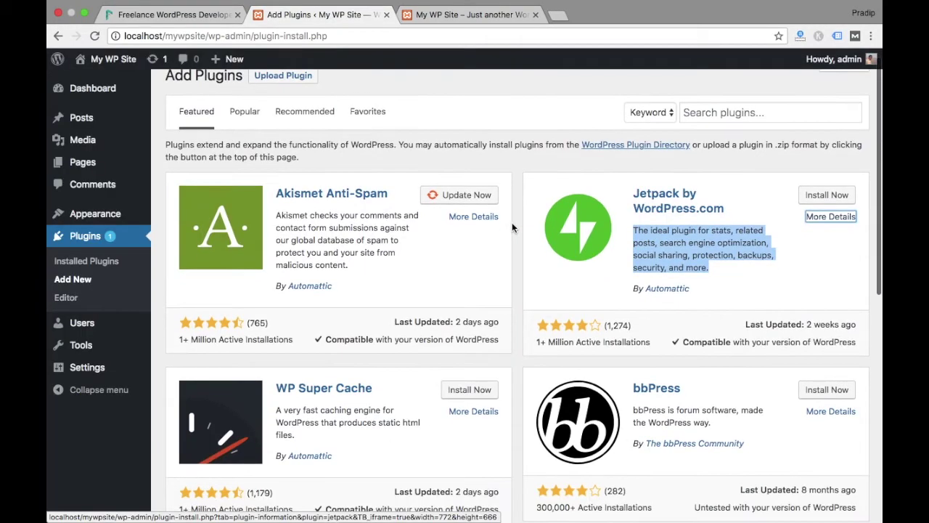
scroll(511, 227, "down", 3)
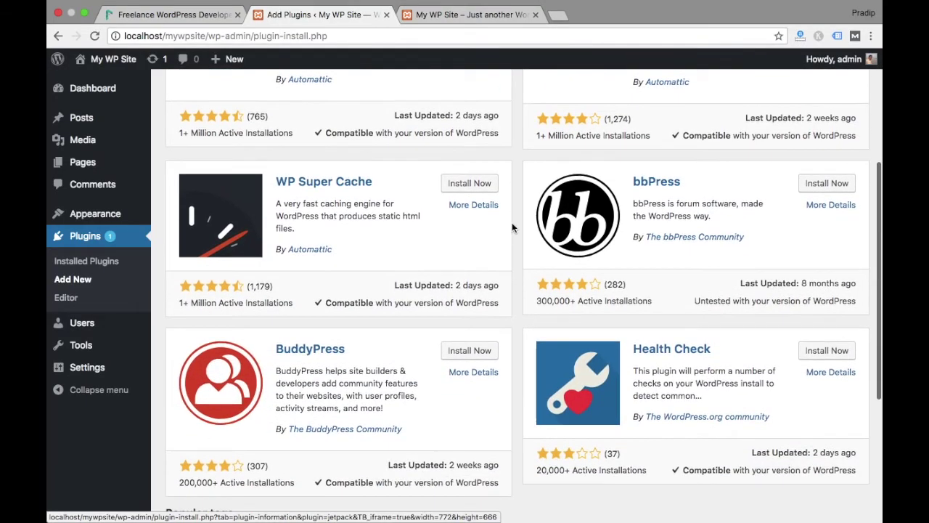
scroll(512, 227, "down", 4)
scroll(512, 227, "up", 8)
scroll(512, 227, "up", 1)
Open the Add New User form from the Users list, leaving the role at Subscriber
left_click(90, 323)
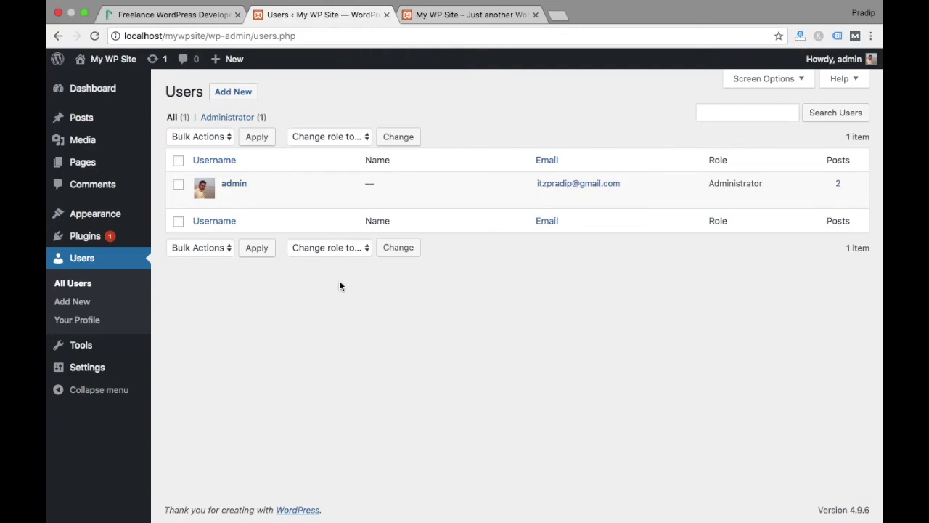
left_click(332, 137)
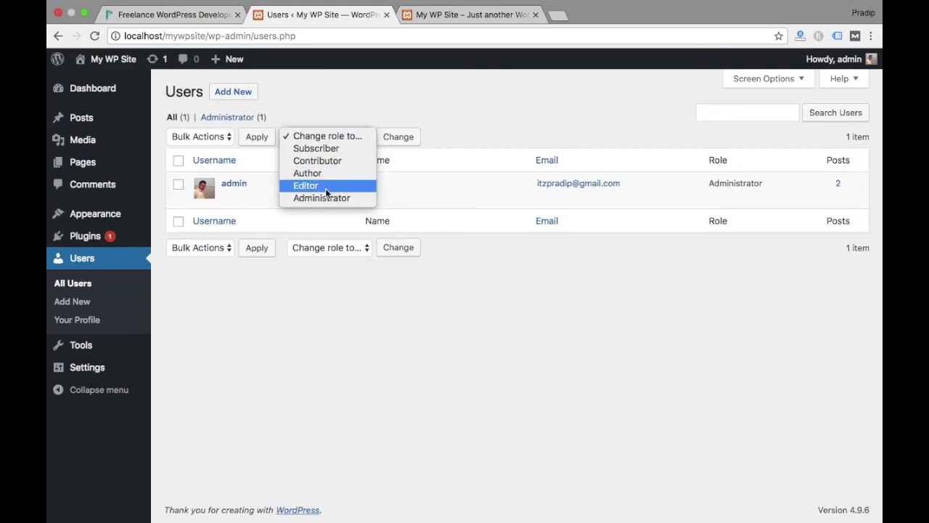
left_click(232, 91)
scroll(437, 217, "down", 1)
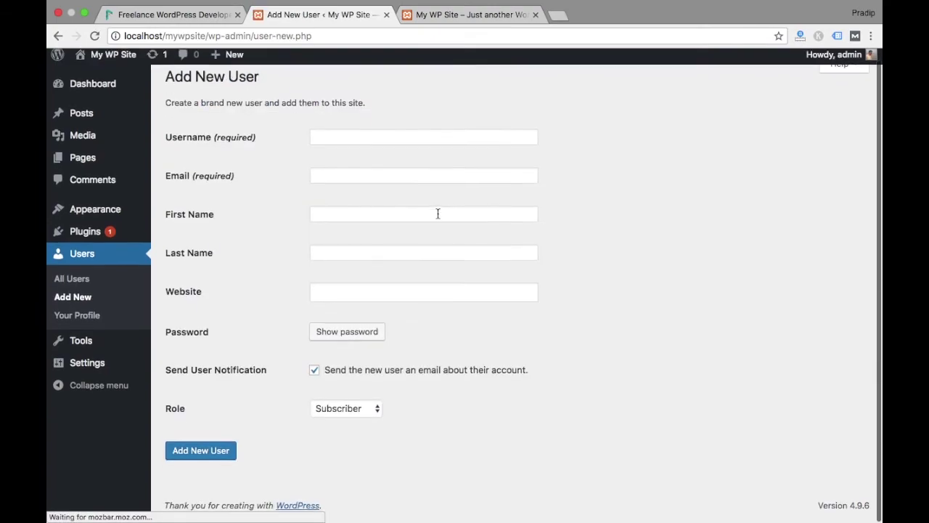
left_click(361, 414)
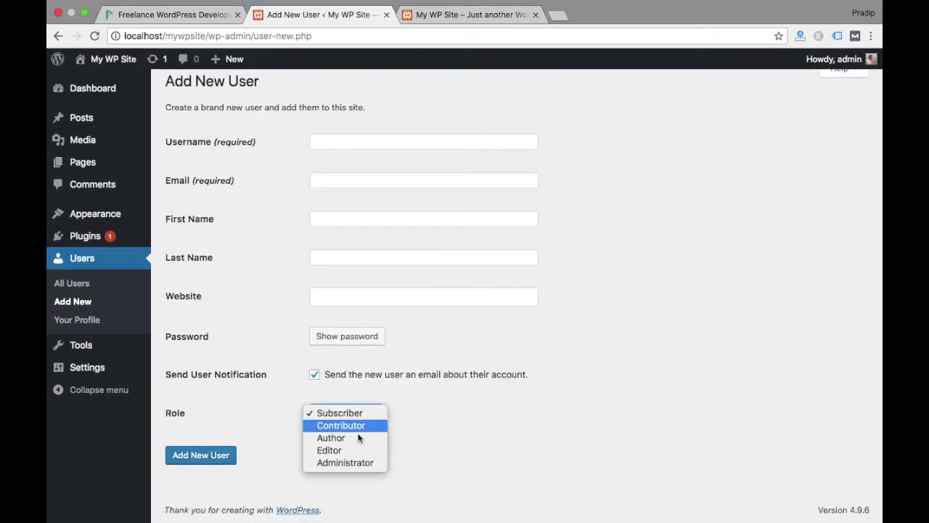
left_click(441, 435)
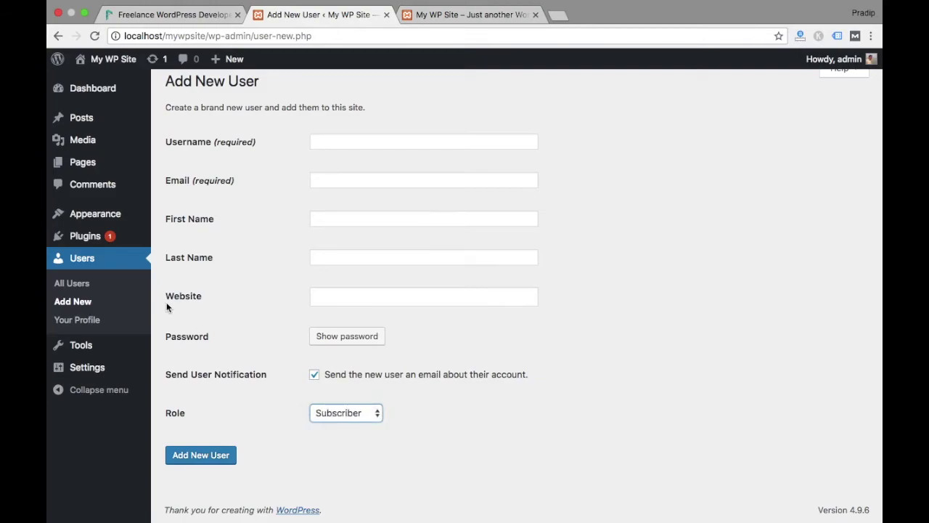
Open Your Profile and scroll through the admin account's profile fields
left_click(95, 320)
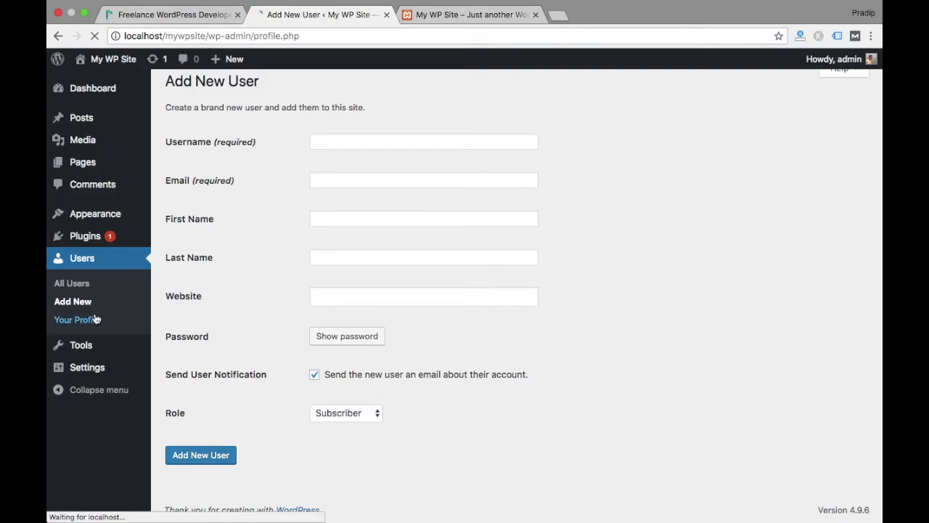
scroll(297, 366, "down", 1)
scroll(297, 366, "down", 10)
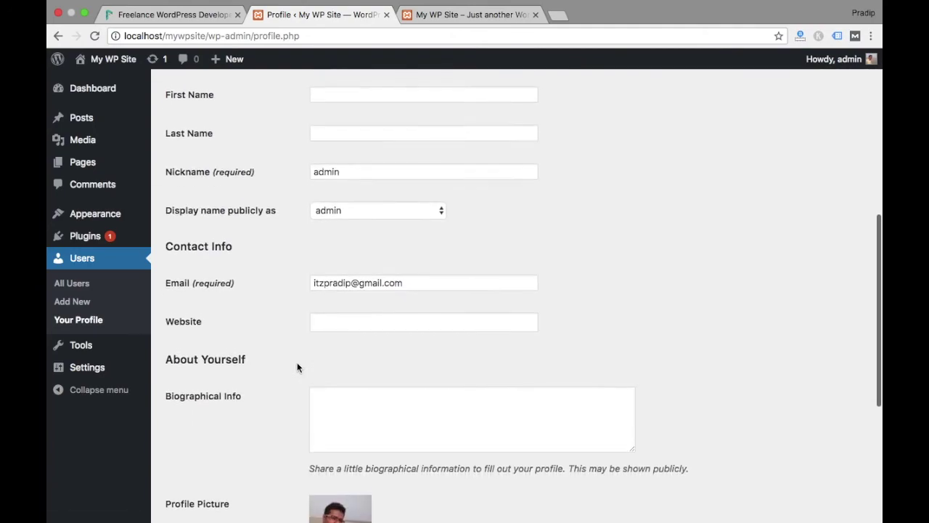
scroll(297, 366, "down", 8)
scroll(297, 367, "up", 18)
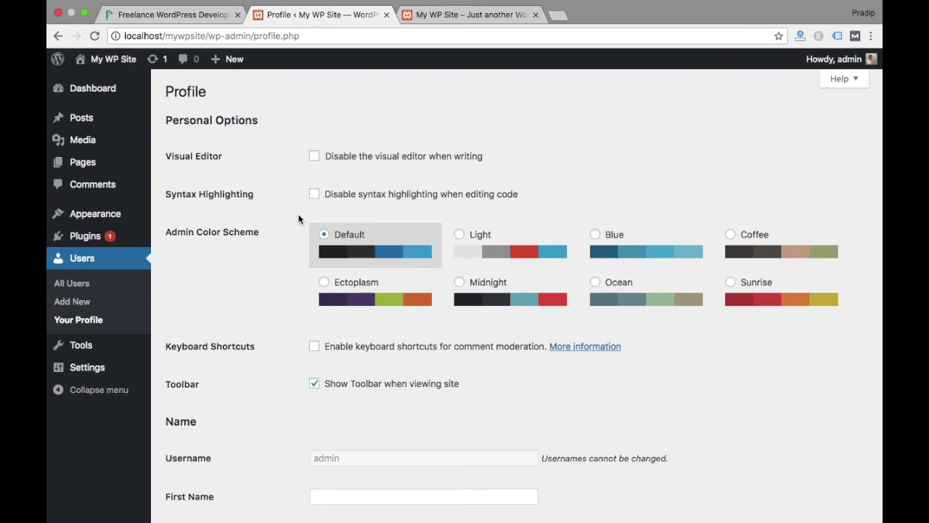
scroll(299, 218, "down", 5)
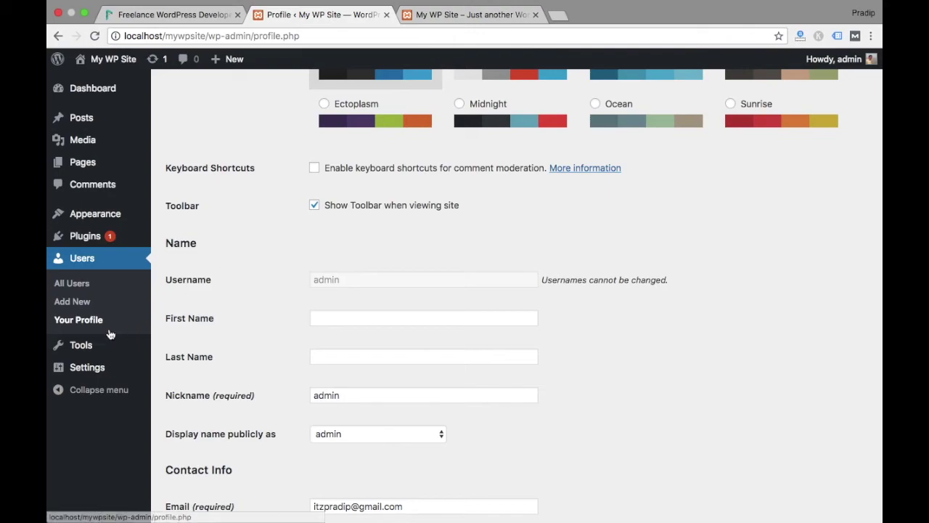
Open the site's General Settings page from the Settings menu
mouse_move(81, 372)
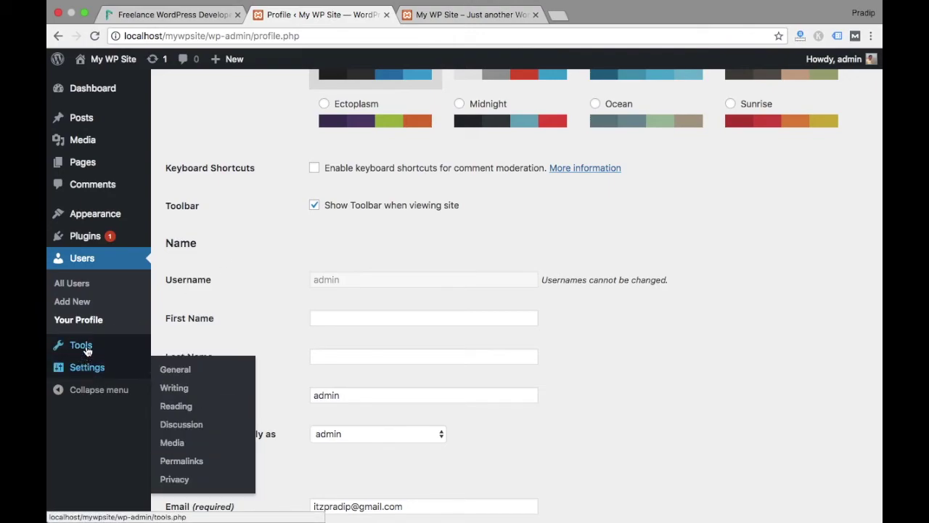
mouse_move(88, 350)
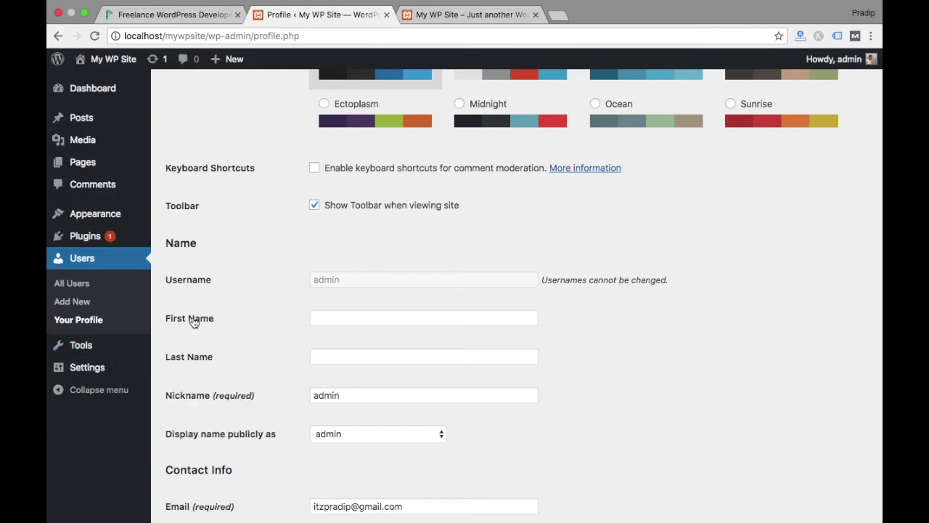
left_click(96, 368)
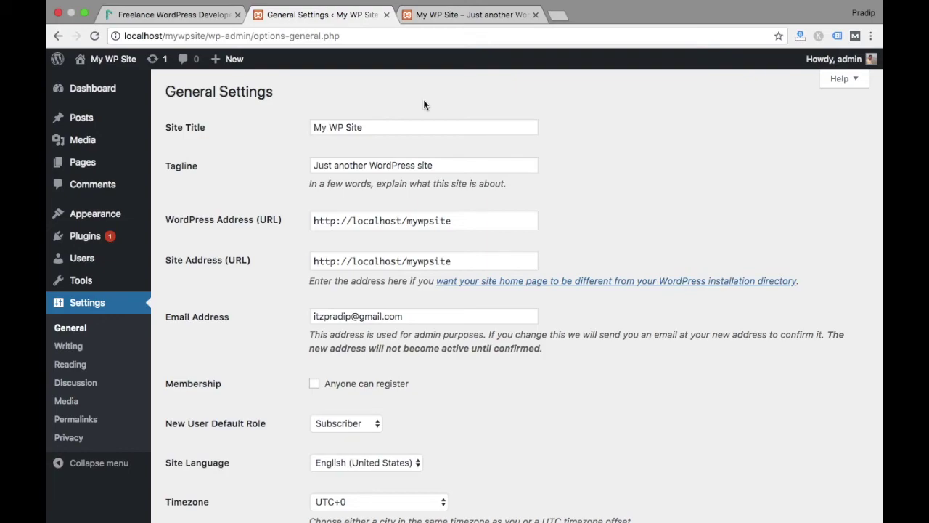
Select words in the 'My WP Site' title and 'Just another WordPress site' tagline fields
double_click(387, 124)
left_click(387, 125)
triple_click(372, 166)
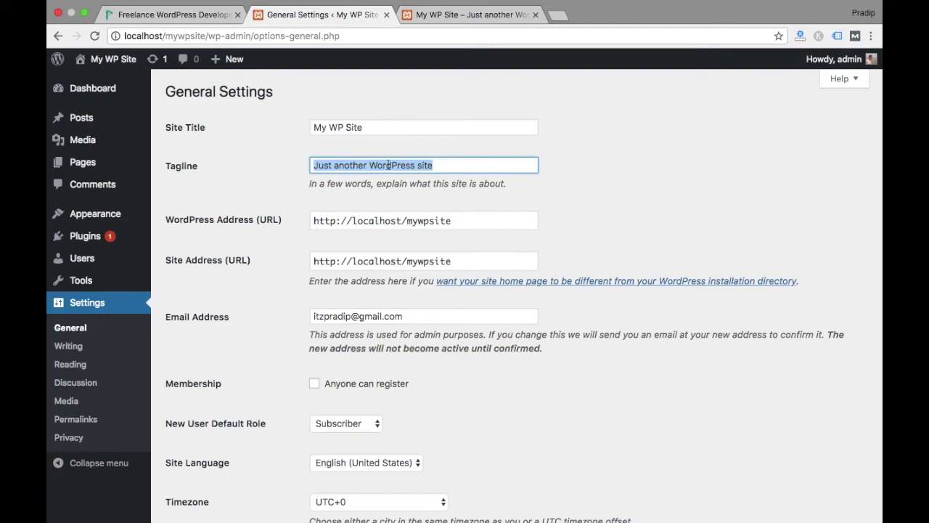
double_click(392, 165)
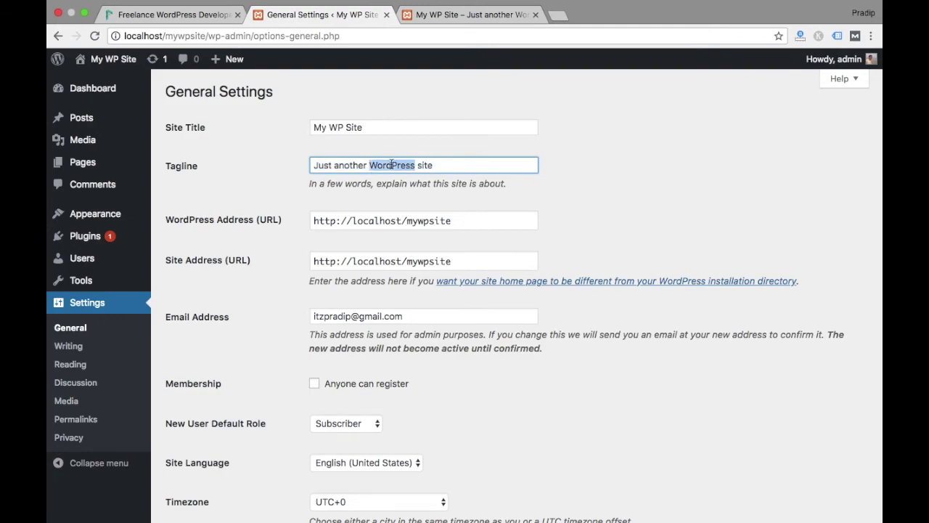
scroll(377, 189, "down", 5)
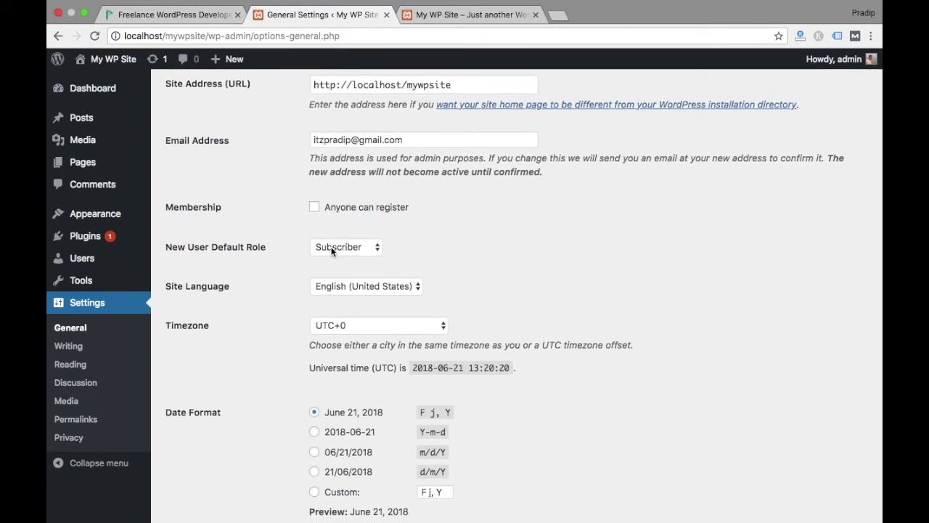
left_click(313, 209)
left_click(346, 247)
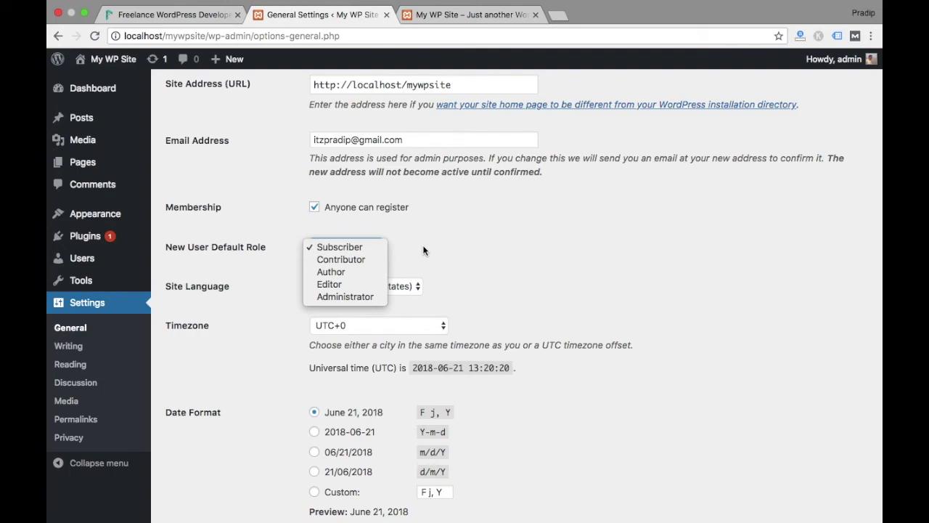
left_click(423, 251)
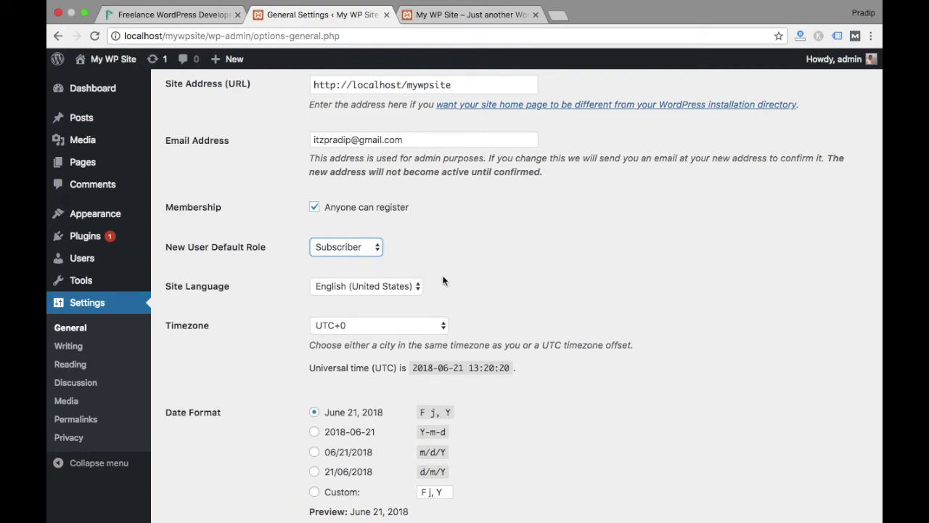
scroll(386, 279, "down", 3)
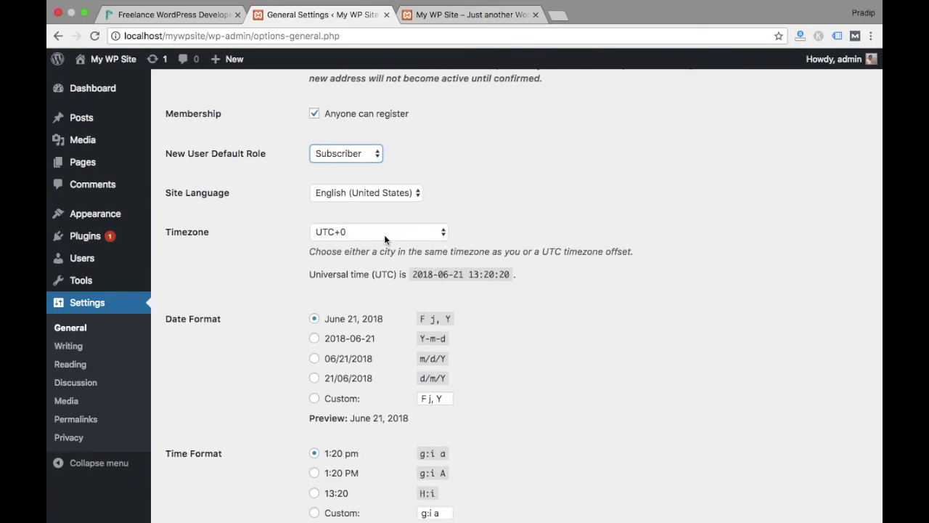
left_click(347, 193)
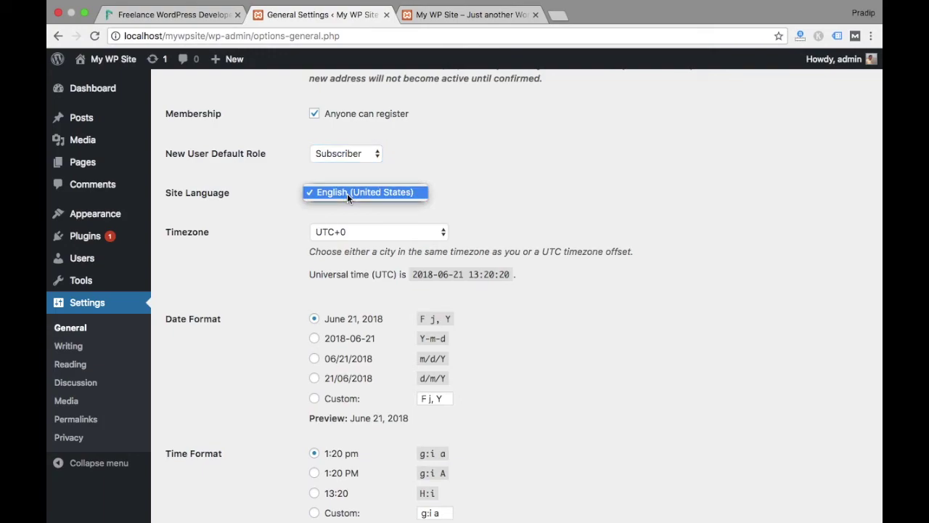
left_click(480, 209)
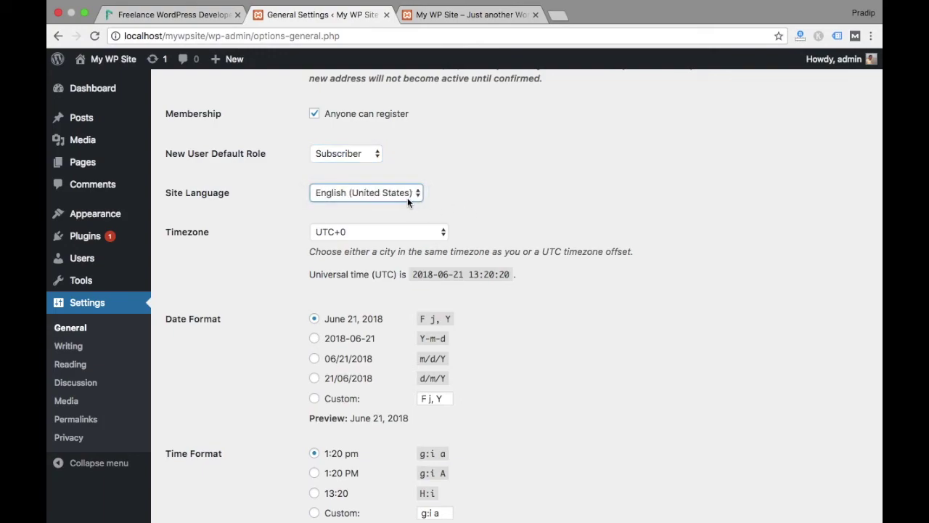
left_click(407, 198)
left_click(472, 214)
left_click(351, 219)
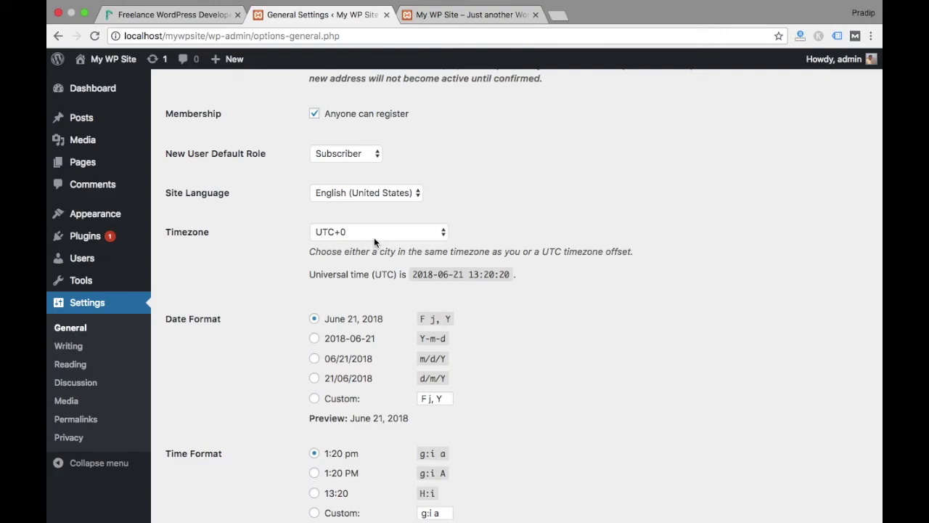
left_click(374, 232)
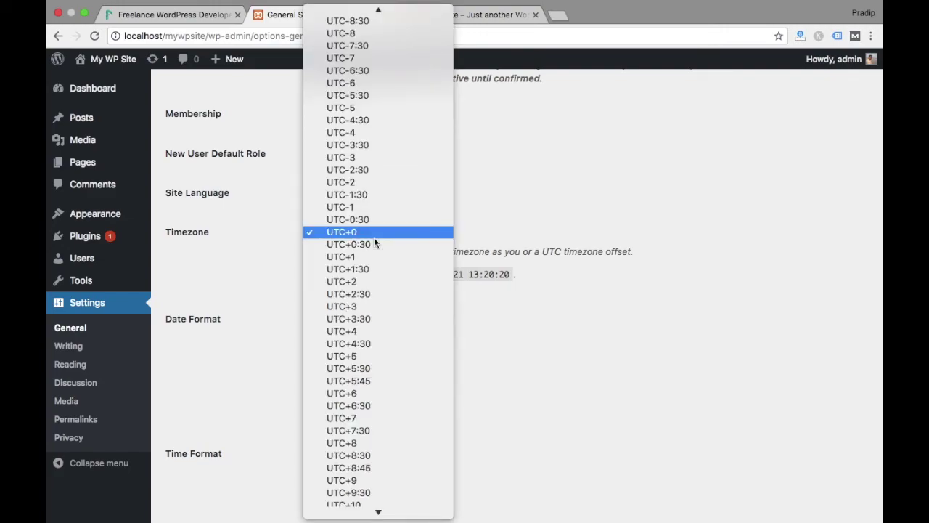
Choose UTC+5:30 as the site timezone, save the General Settings, and go to Writing settings
left_click(359, 368)
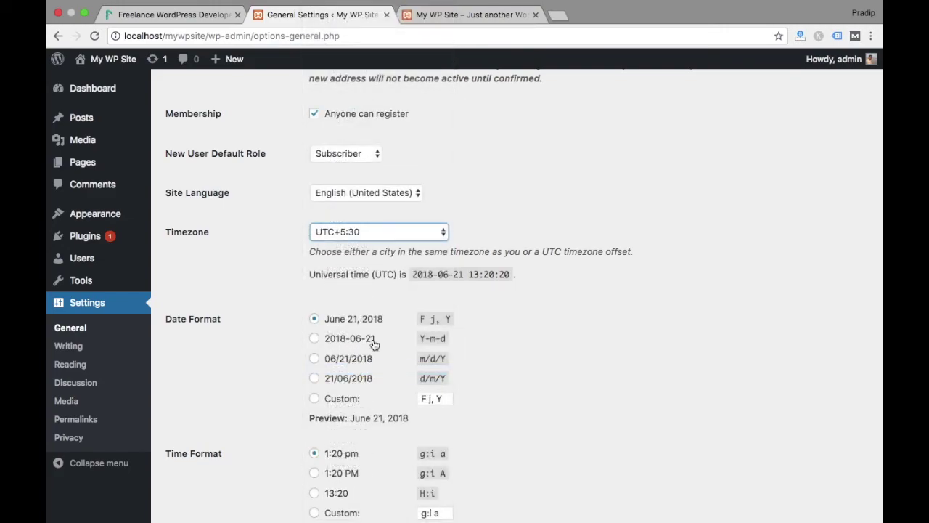
left_click(564, 170)
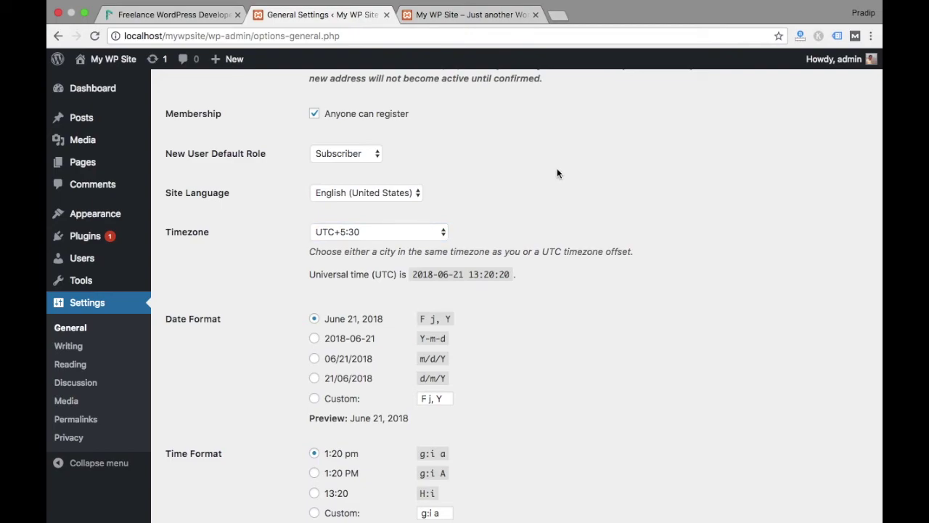
scroll(493, 251, "down", 5)
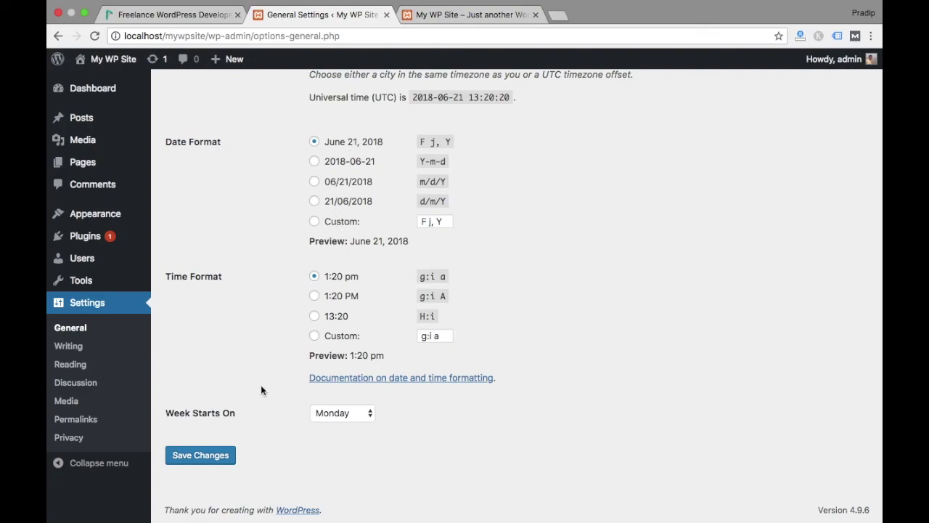
left_click(219, 456)
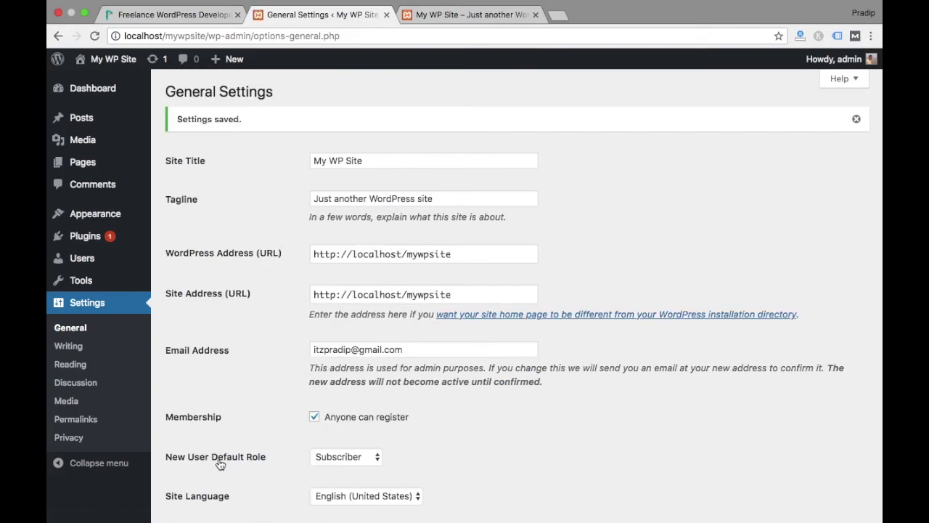
left_click(73, 347)
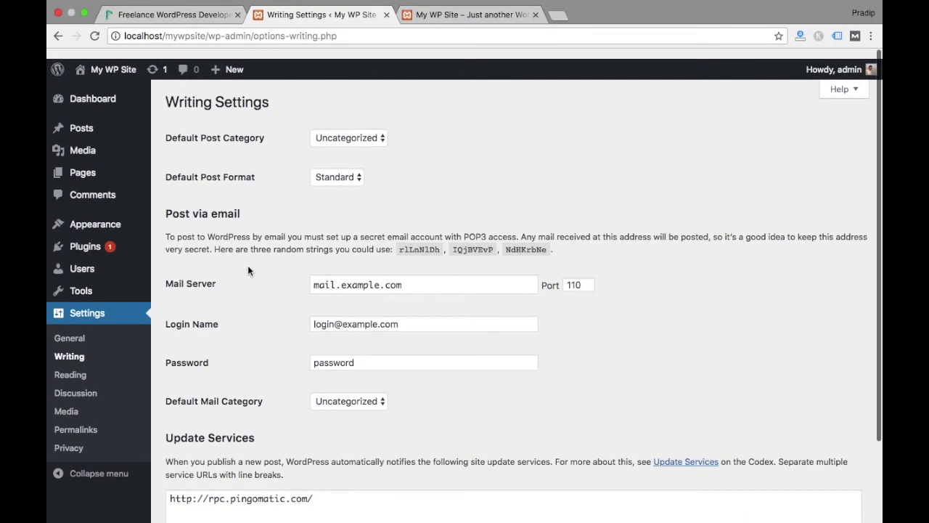
Review the Reading settings, then scroll through Discussion Settings showing threaded comments 5 levels deep
left_click(67, 364)
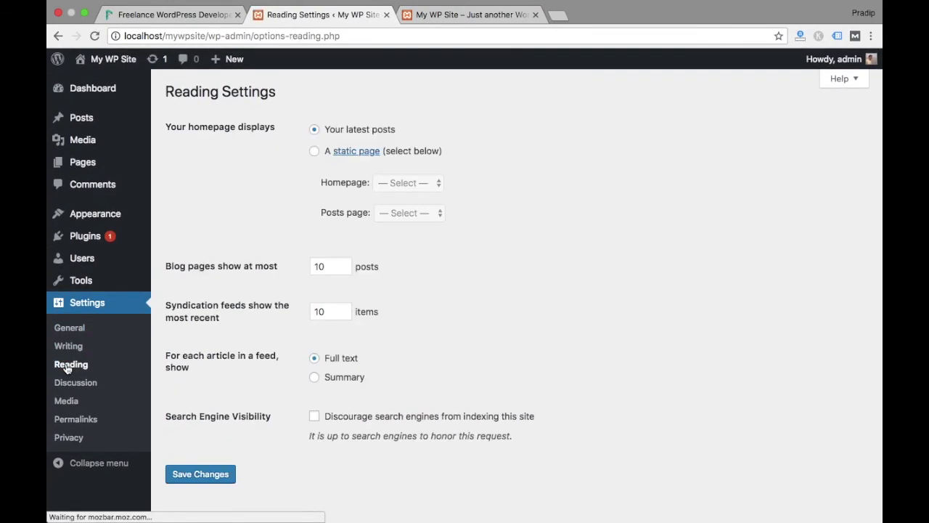
scroll(201, 360, "down", 1)
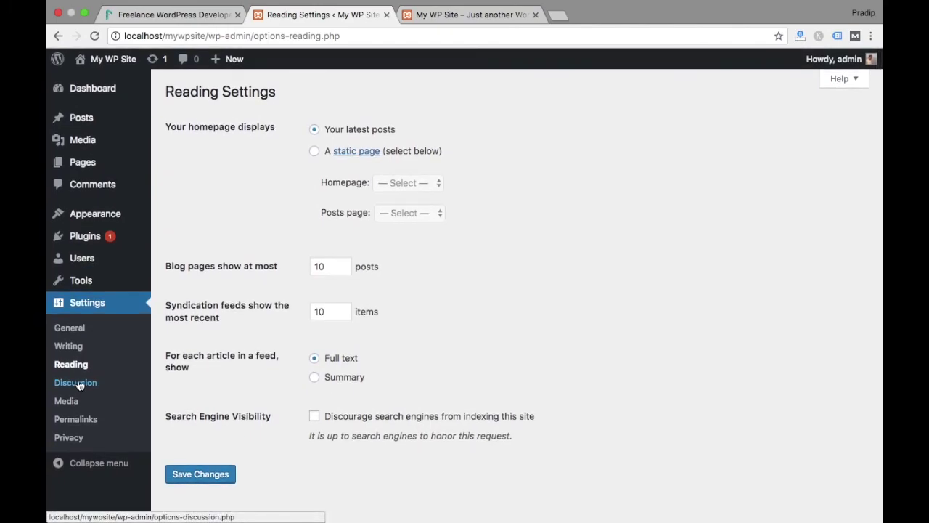
left_click(77, 383)
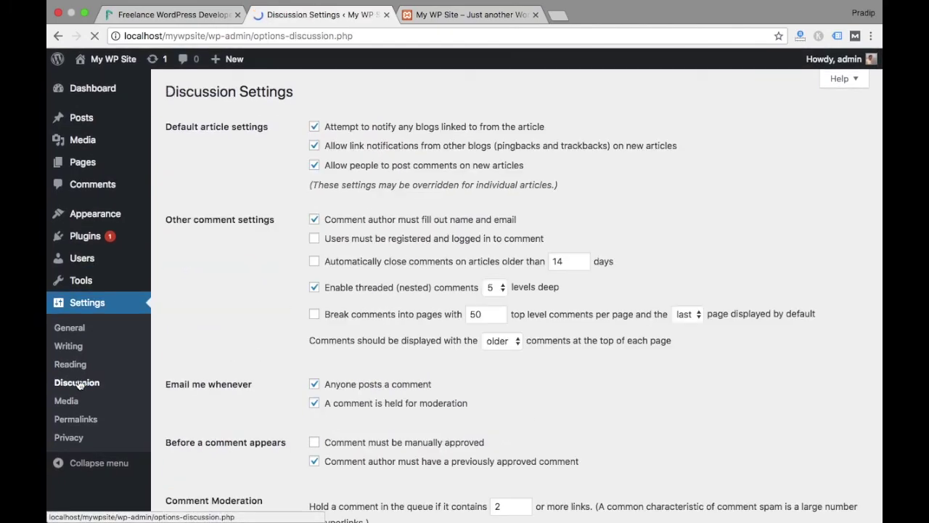
scroll(205, 351, "down", 10)
scroll(204, 353, "down", 5)
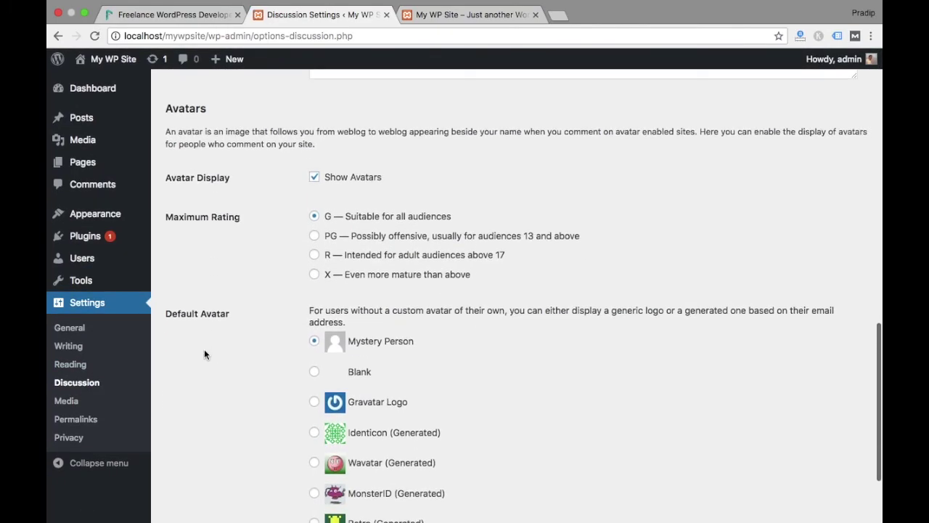
scroll(204, 354, "up", 15)
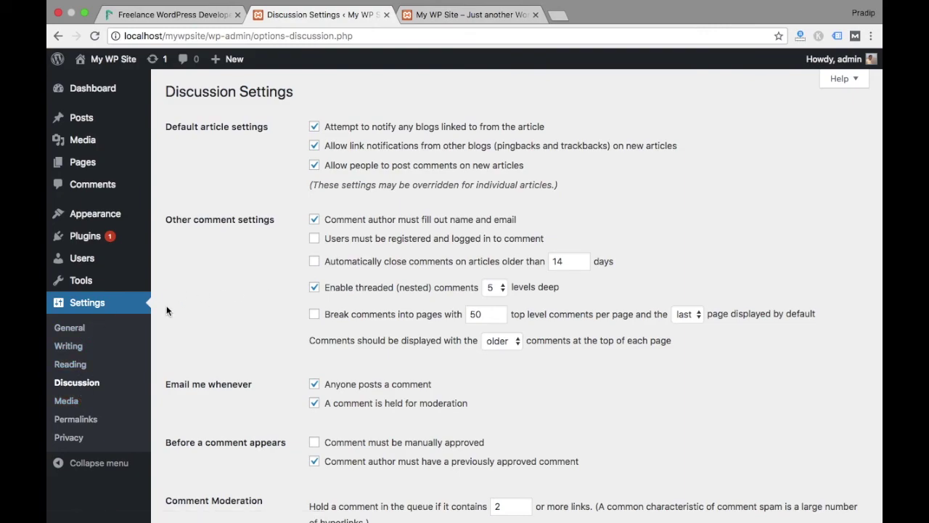
Back in General Settings, uncheck 'Anyone can register'
left_click(72, 327)
scroll(437, 245, "down", 4)
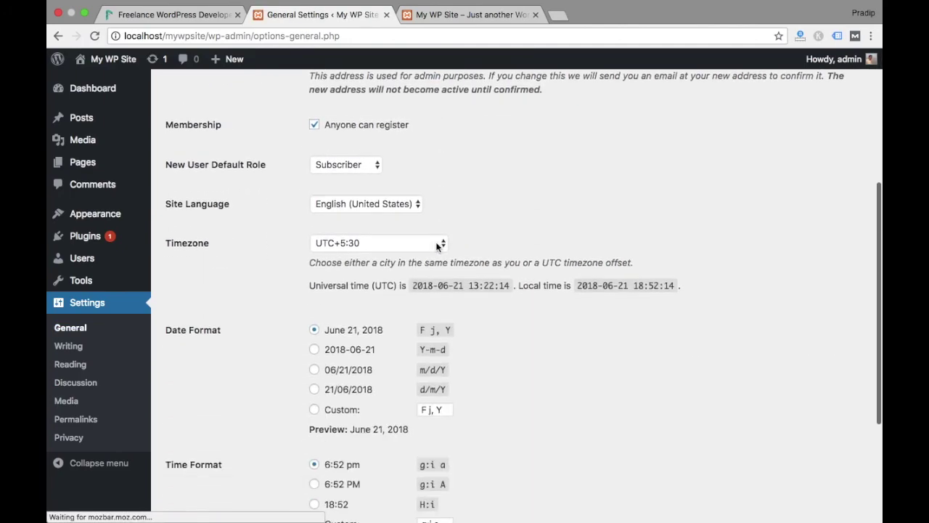
scroll(437, 246, "down", 4)
scroll(514, 229, "up", 5)
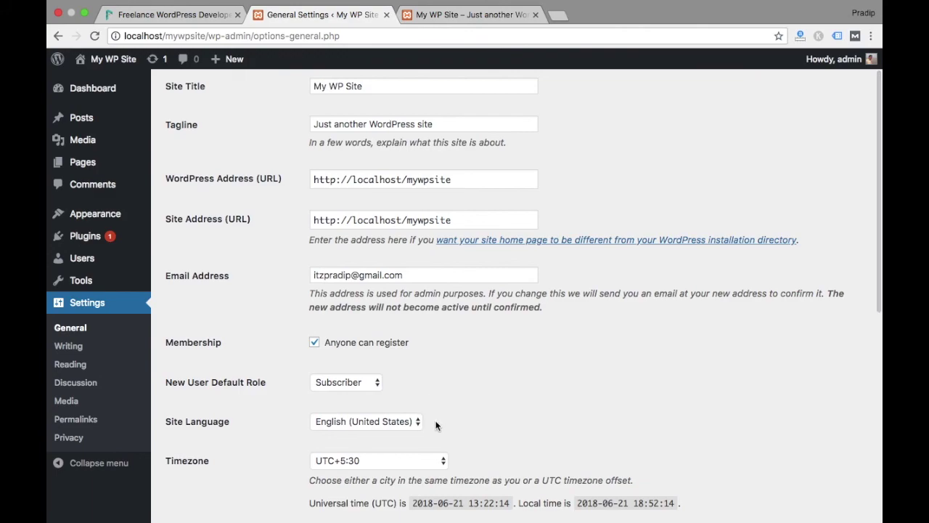
scroll(501, 354, "up", 1)
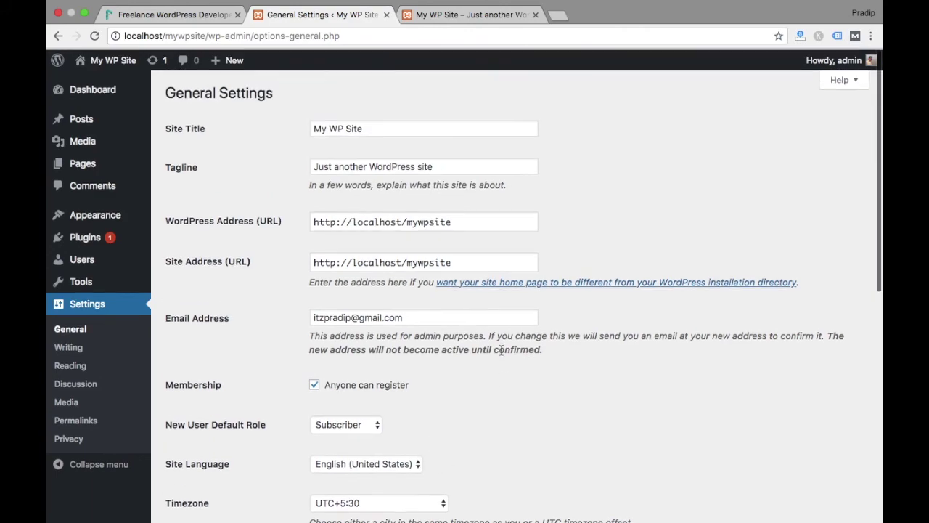
left_click(314, 383)
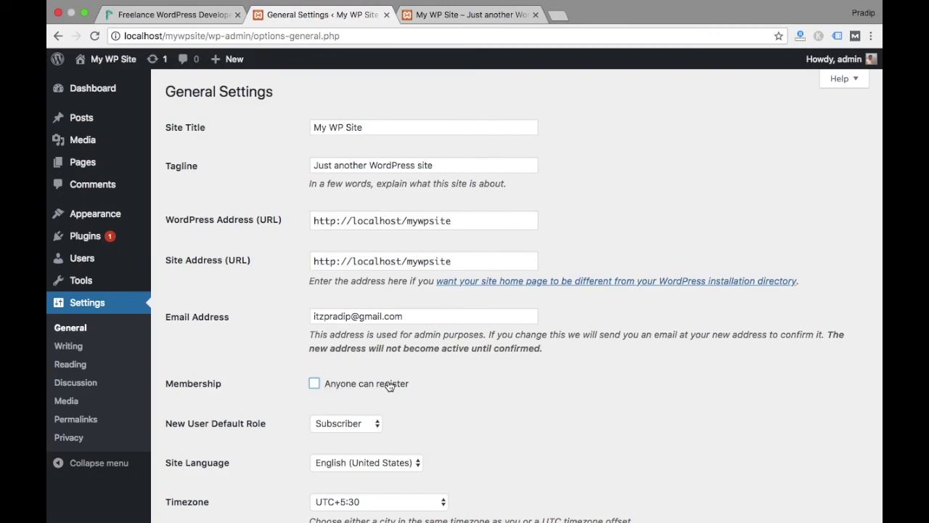
Select the tagline text, save the General Settings, and return to the Dashboard
scroll(456, 380, "up", 2)
double_click(431, 170)
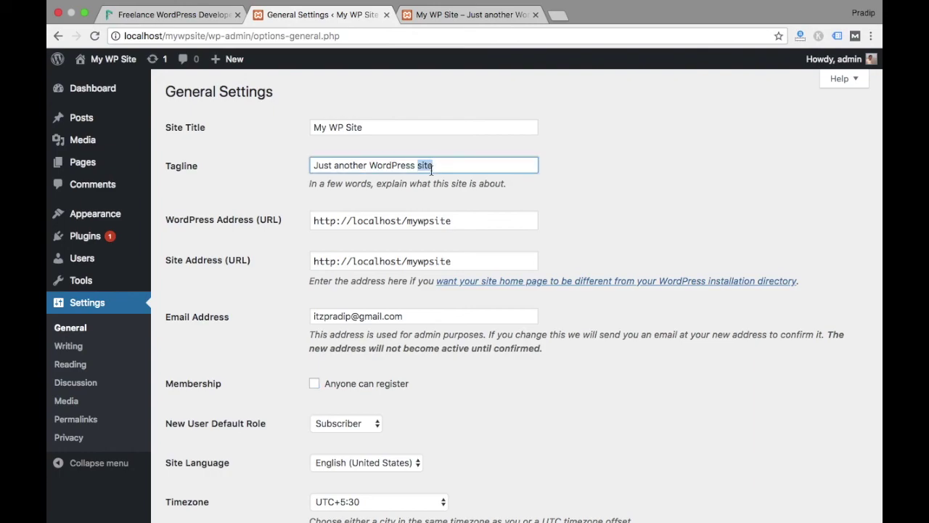
triple_click(432, 170)
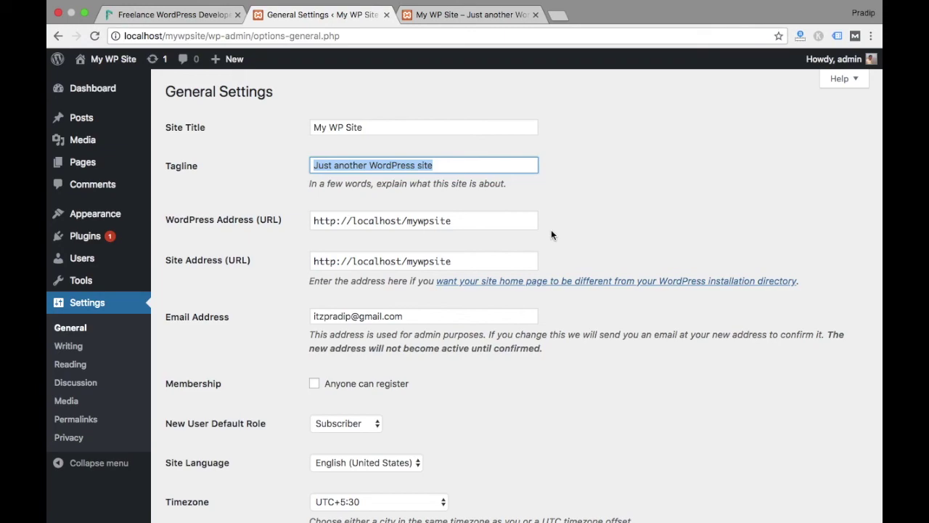
scroll(551, 230, "down", 6)
scroll(290, 280, "up", 2)
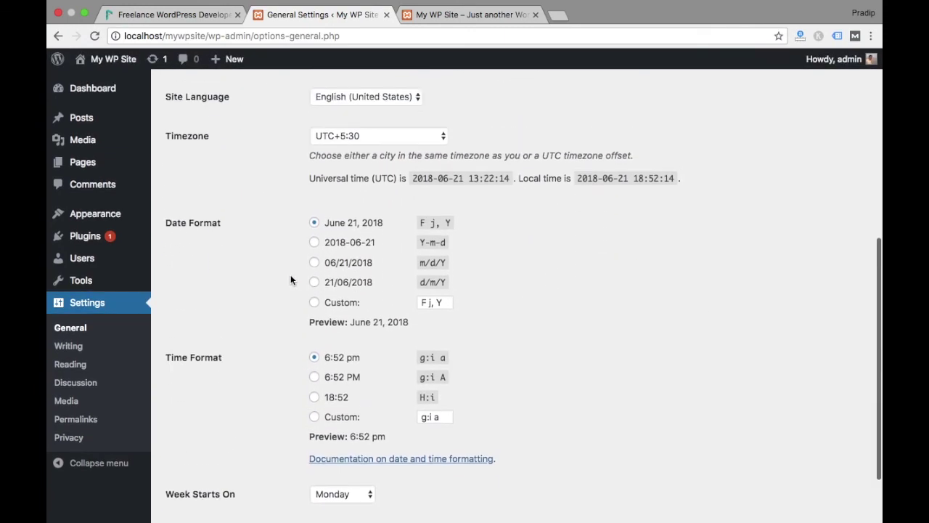
scroll(290, 279, "up", 2)
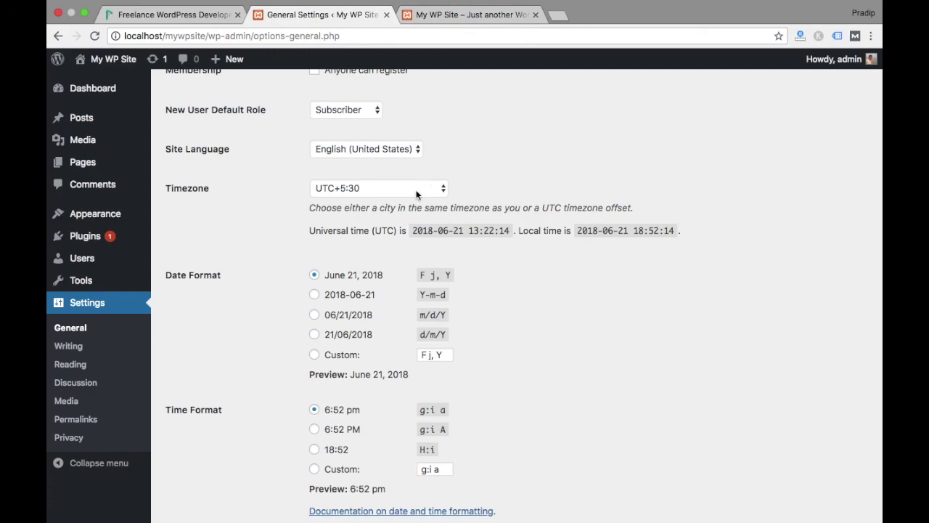
scroll(278, 411, "down", 4)
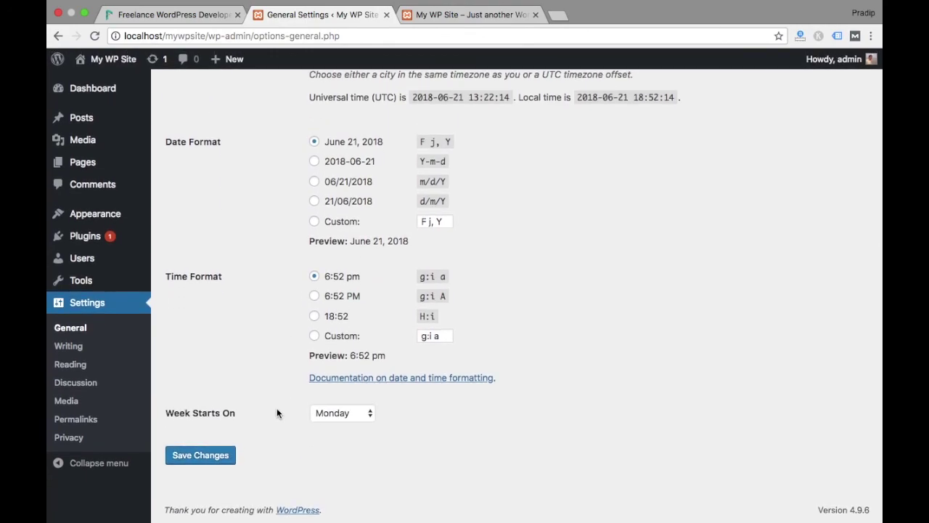
left_click(211, 458)
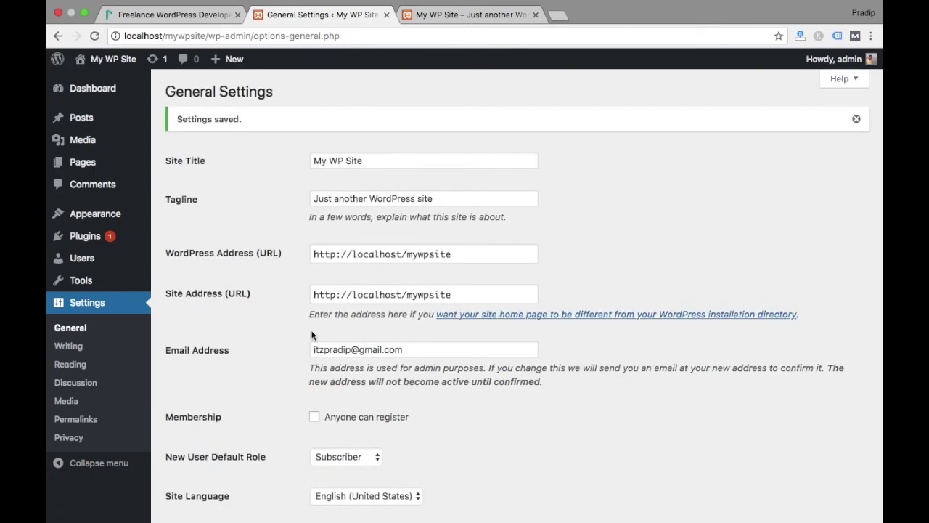
left_click(83, 89)
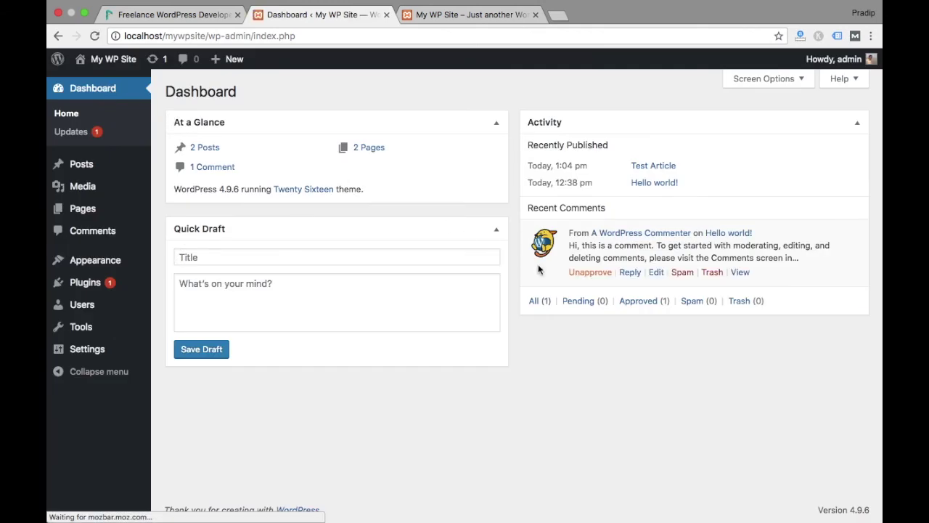